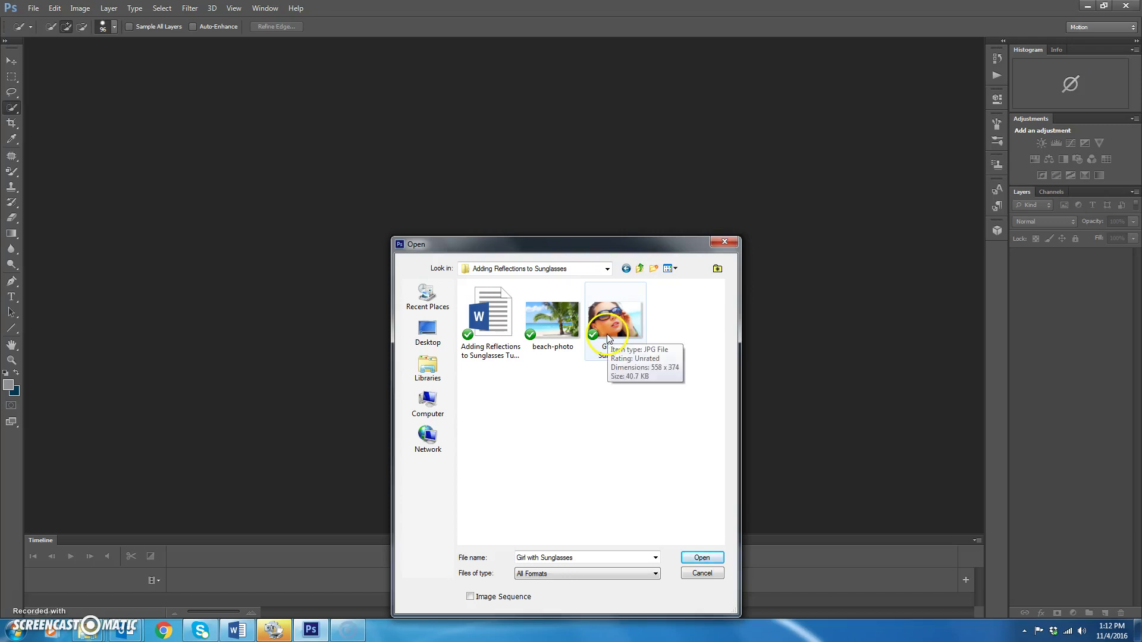
Open beach-photo.jpg and Girl with Sunglasses.jpg, look over the beach photo, and return to the girl's photo.
{"action": "left_click", "coordinate": [627, 323]}
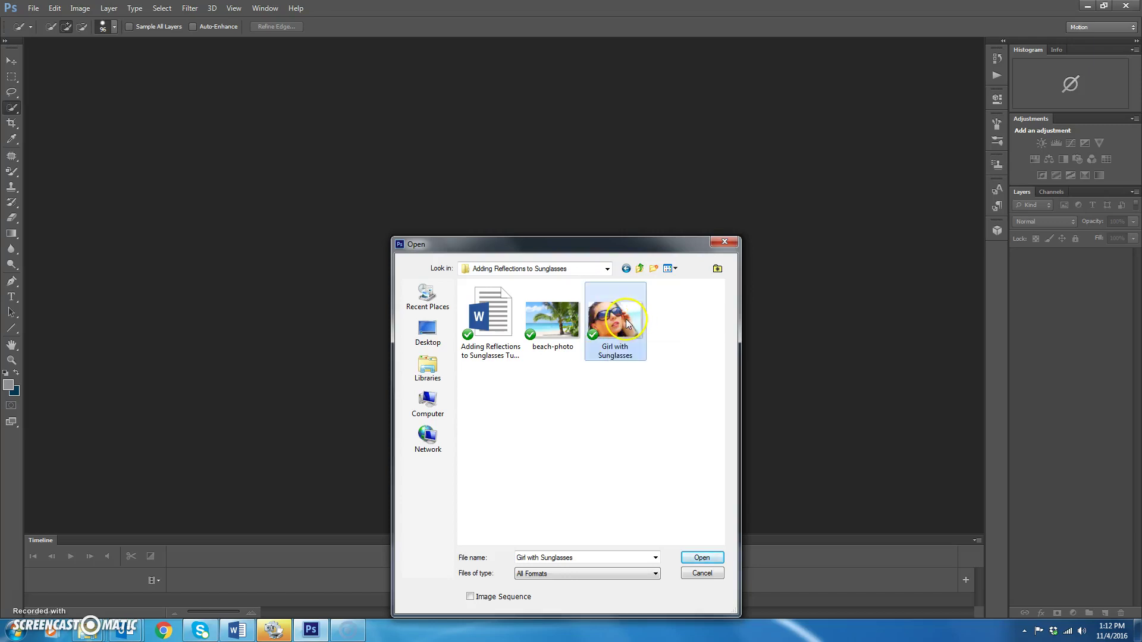
{"action": "left_click", "coordinate": [577, 333], "text": "ctrl"}
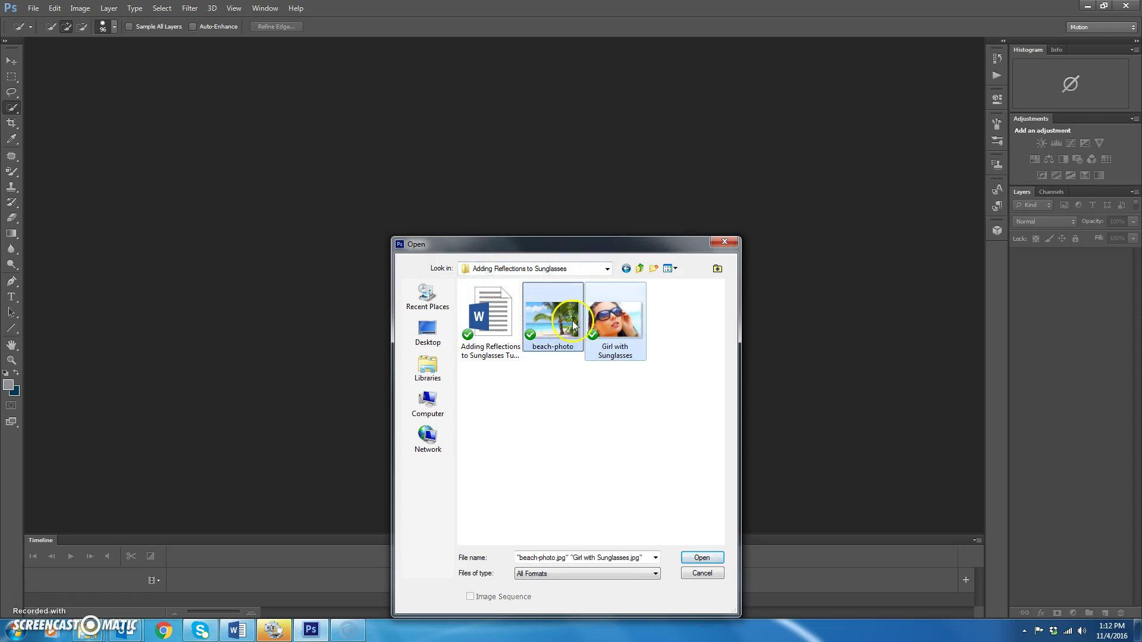
{"action": "left_click", "coordinate": [706, 558]}
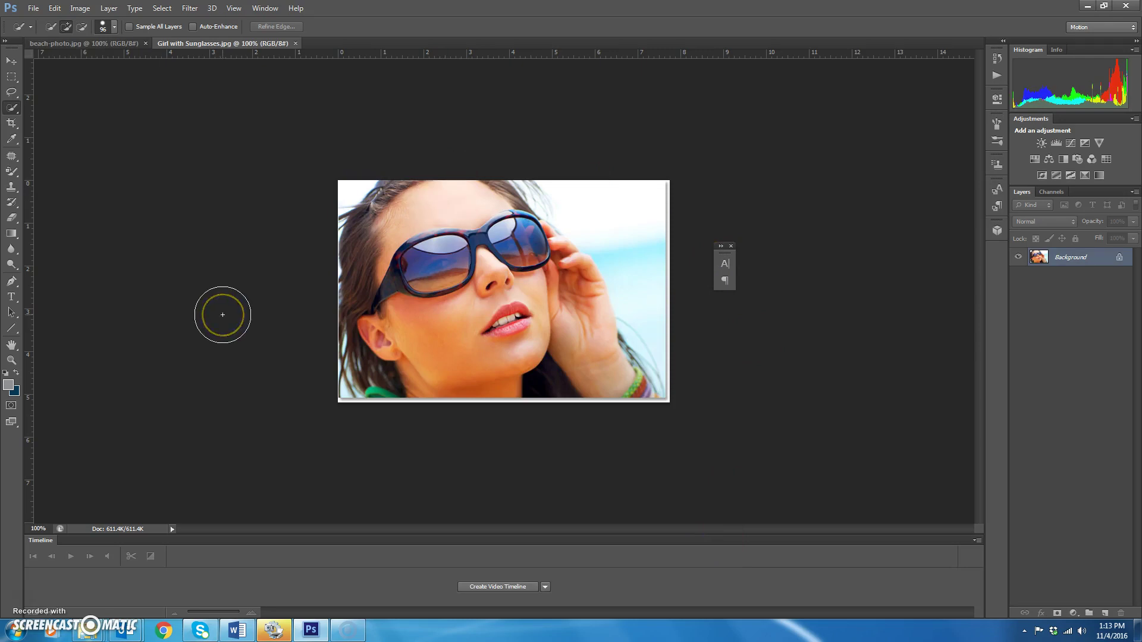
{"action": "left_click", "coordinate": [81, 43]}
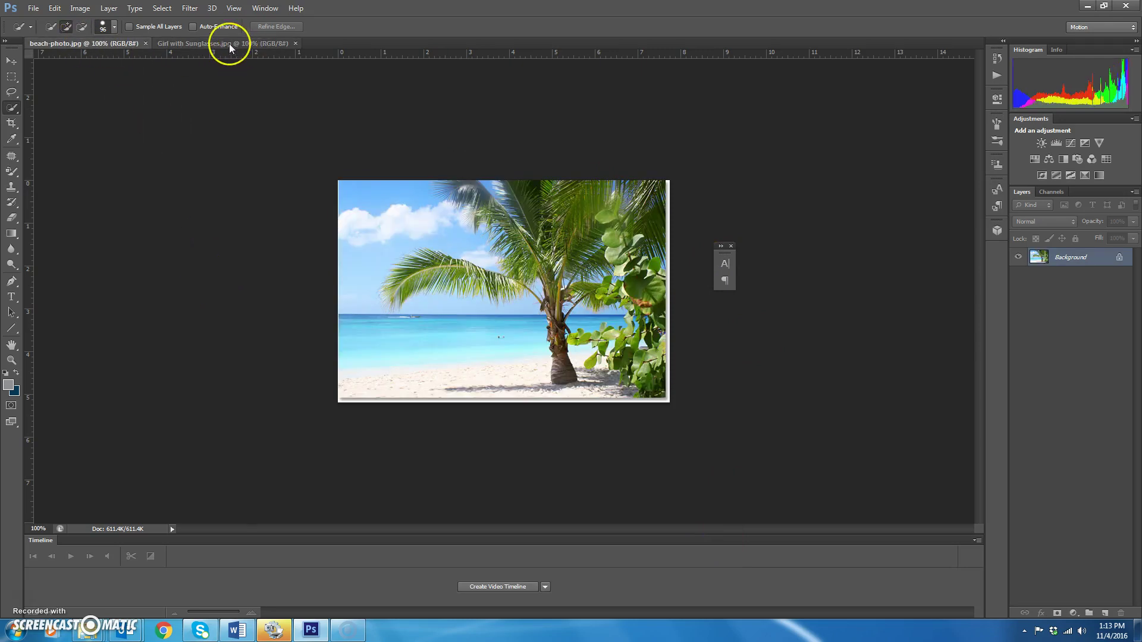
{"action": "left_click", "coordinate": [229, 44]}
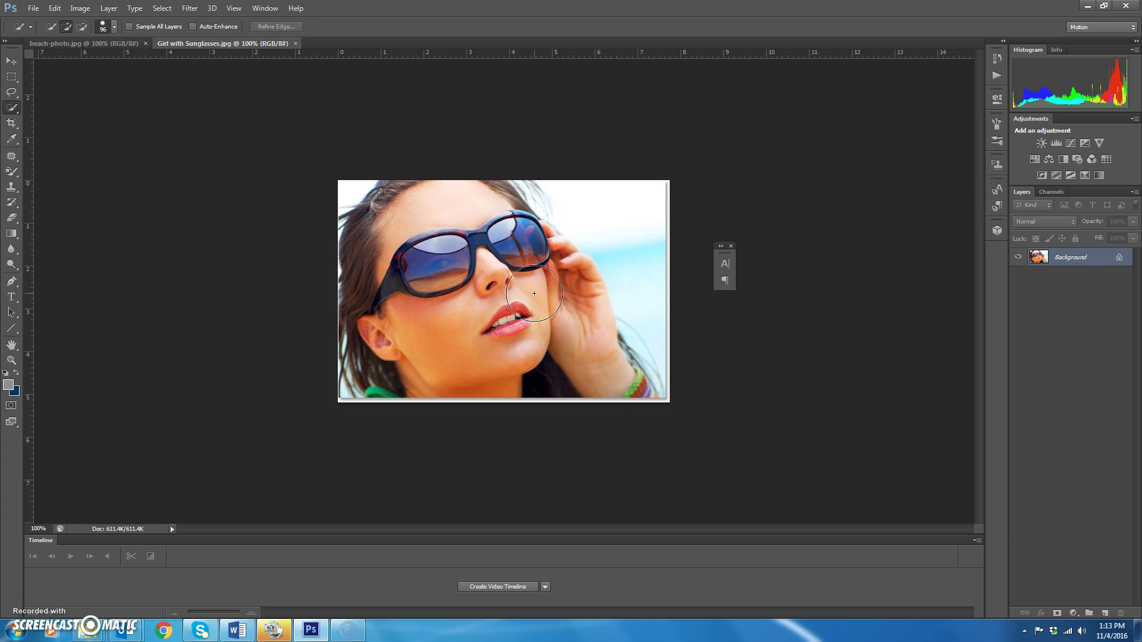
{"action": "mouse_move", "coordinate": [534, 293]}
{"action": "left_mouse_down"}
{"action": "mouse_move", "coordinate": [545, 292]}
{"action": "mouse_move", "coordinate": [529, 262]}
{"action": "left_mouse_up"}
{"action": "left_click_drag", "start_coordinate": [433, 329], "coordinate": [385, 323]}
{"action": "mouse_move", "coordinate": [434, 246]}
{"action": "left_mouse_down"}
{"action": "mouse_move", "coordinate": [448, 255]}
{"action": "mouse_move", "coordinate": [436, 266]}
{"action": "left_mouse_up"}
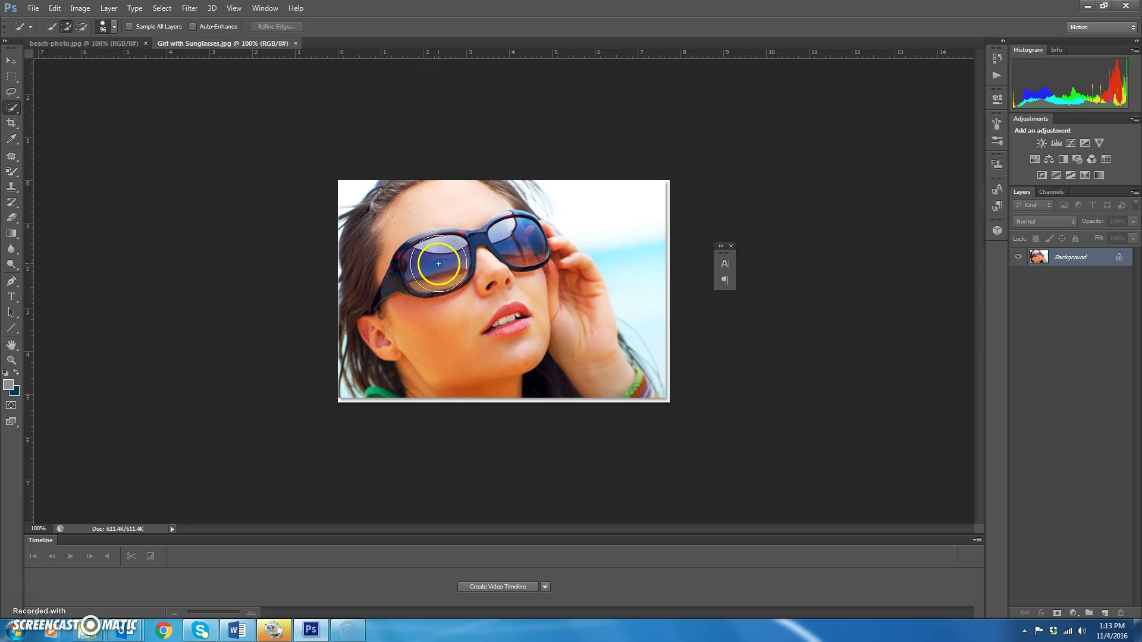
Select the left sunglasses lens with the Quick Selection tool using a 53 px brush.
{"action": "left_click", "coordinate": [13, 109]}
{"action": "left_click", "coordinate": [63, 106]}
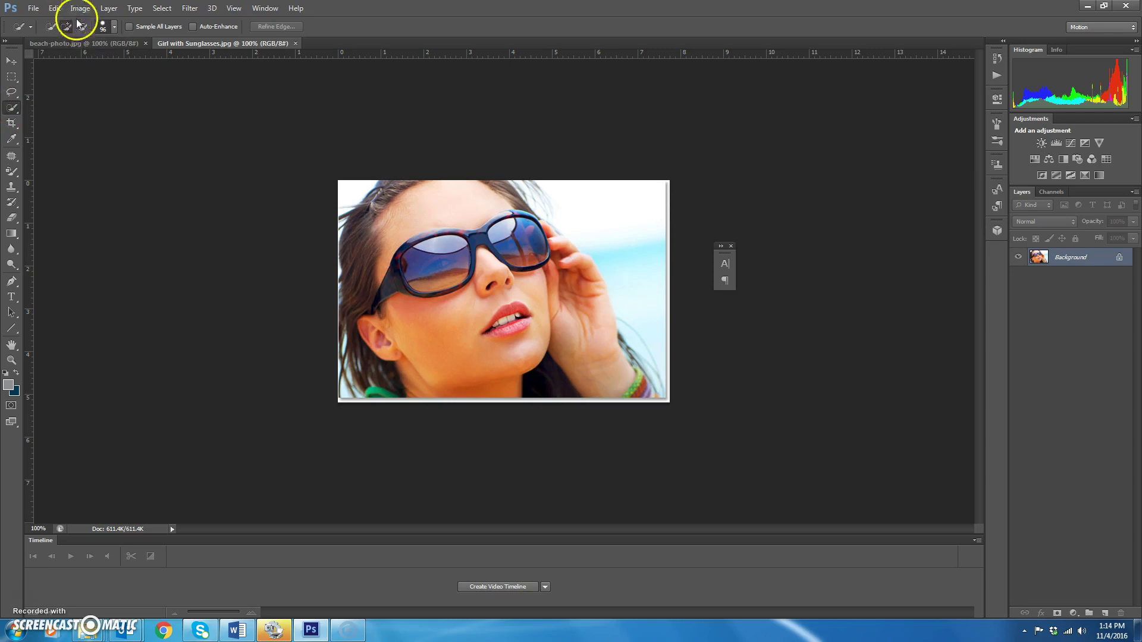
{"action": "left_click", "coordinate": [114, 31]}
{"action": "left_click_drag", "start_coordinate": [96, 59], "coordinate": [78, 60]}
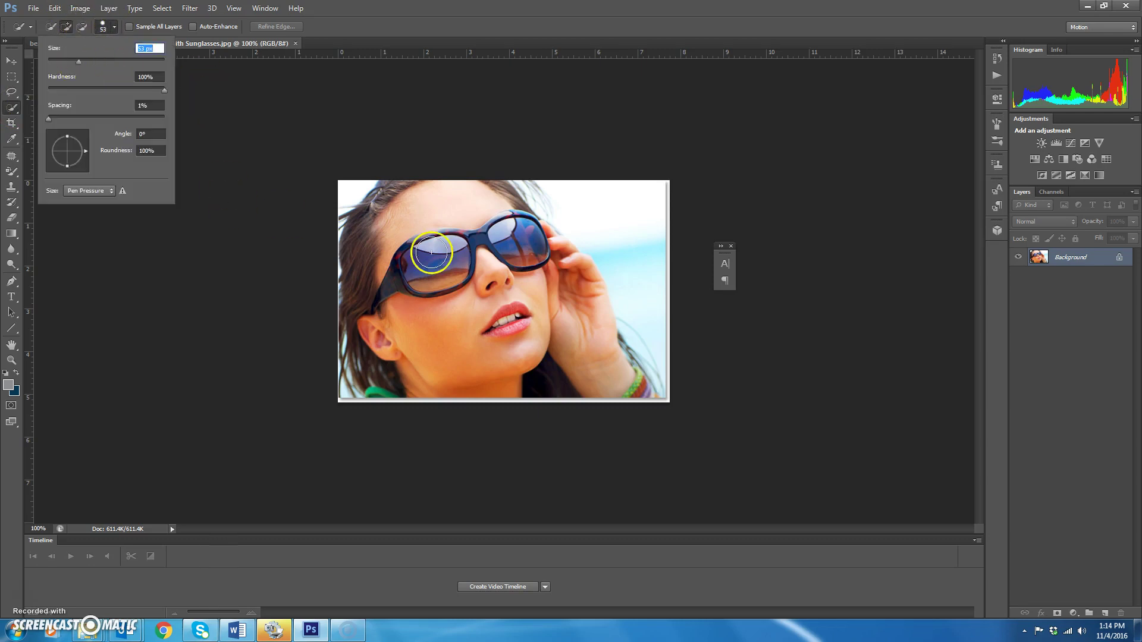
{"action": "mouse_move", "coordinate": [443, 264]}
{"action": "left_mouse_down"}
{"action": "mouse_move", "coordinate": [454, 263]}
{"action": "mouse_move", "coordinate": [410, 268]}
{"action": "left_mouse_up"}
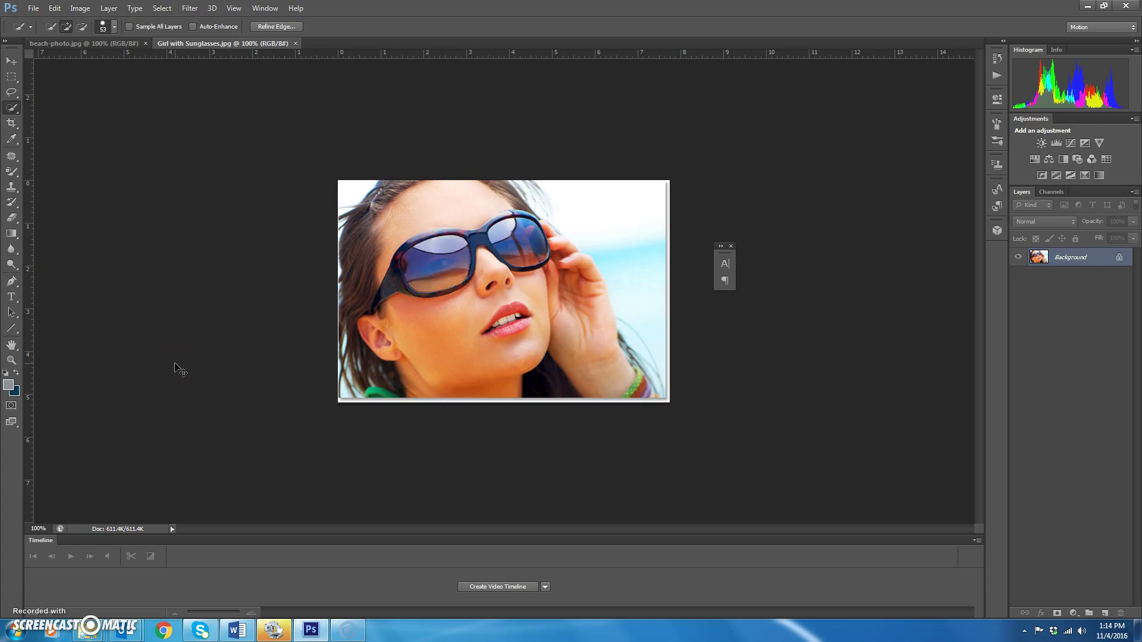
Reduce the Quick Selection brush to 6 px and refine the selection so it covers only the left lens.
{"action": "key", "text": "ctrl+plus"}
{"action": "key", "text": "ctrl+plus"}
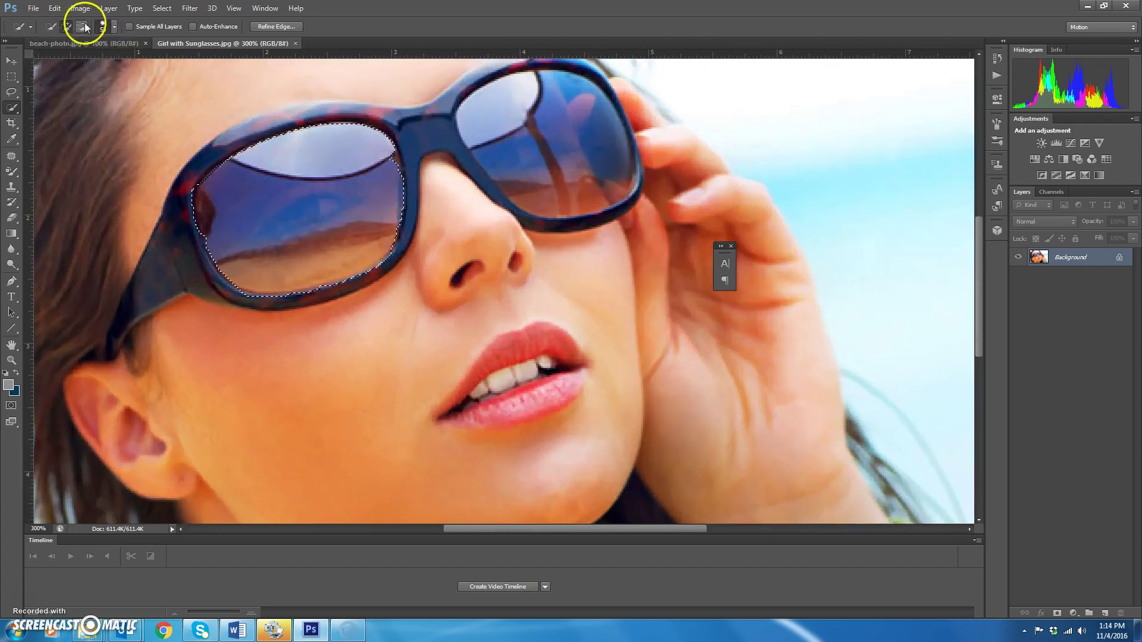
{"action": "left_click", "coordinate": [114, 26]}
{"action": "left_click_drag", "start_coordinate": [79, 58], "coordinate": [61, 60]}
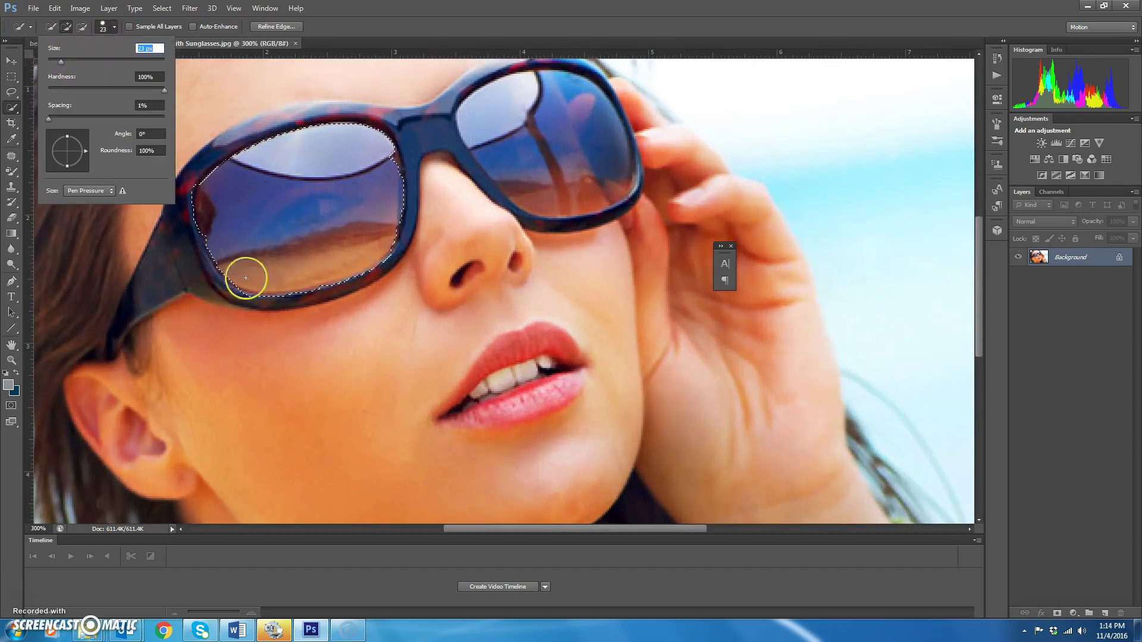
{"action": "left_click_drag", "start_coordinate": [51, 57], "coordinate": [52, 62]}
{"action": "left_click", "coordinate": [392, 165]}
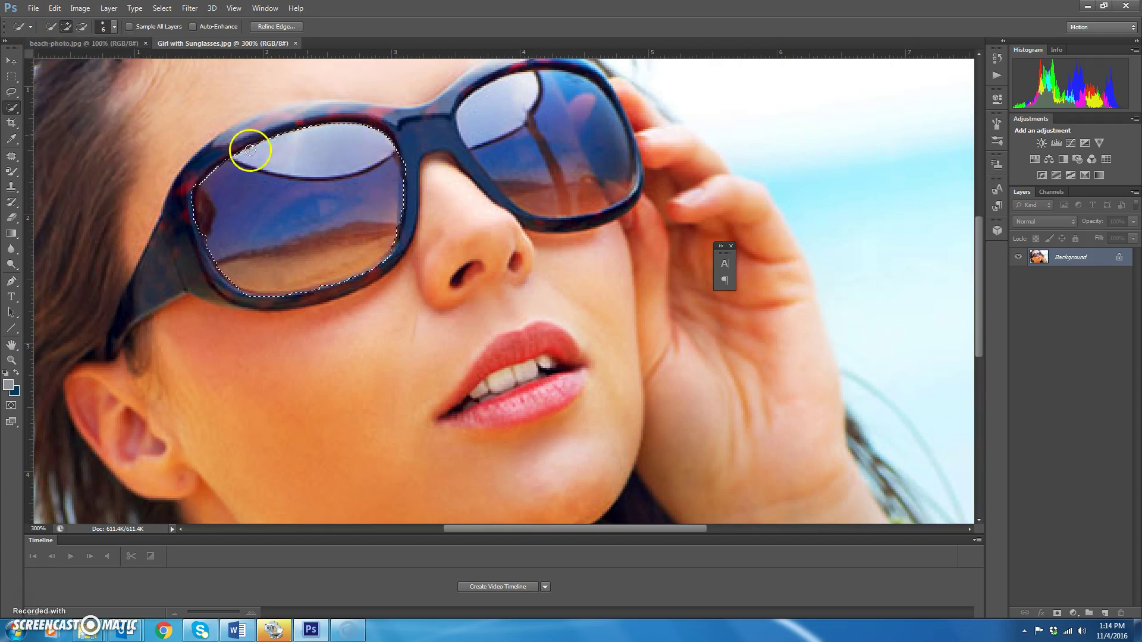
{"action": "key", "text": "ctrl+d"}
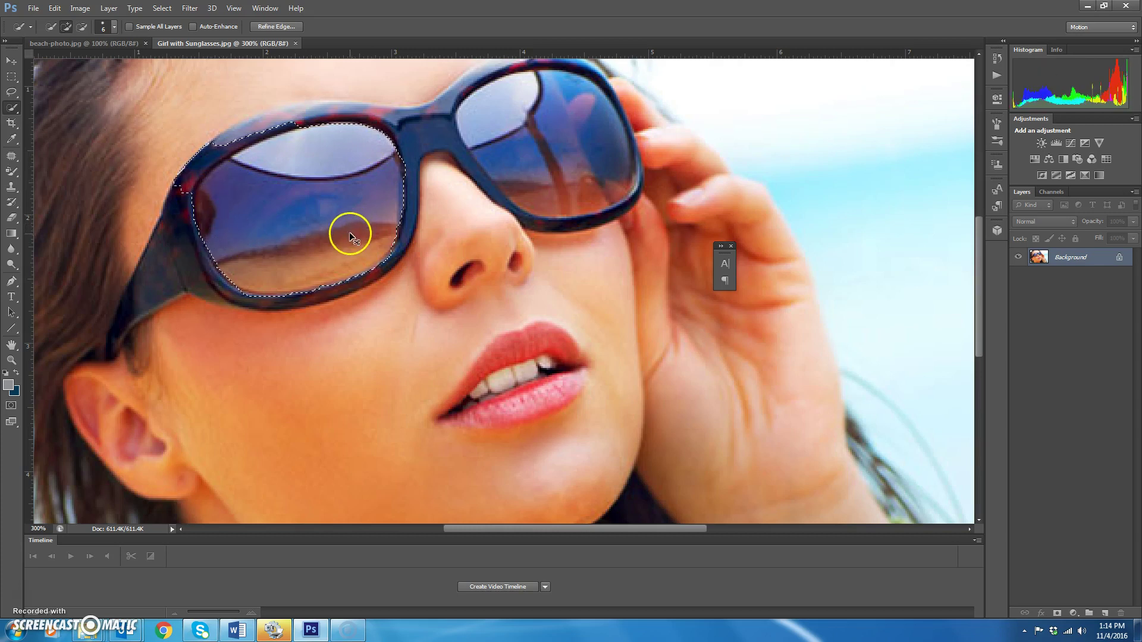
{"action": "left_click", "coordinate": [283, 203]}
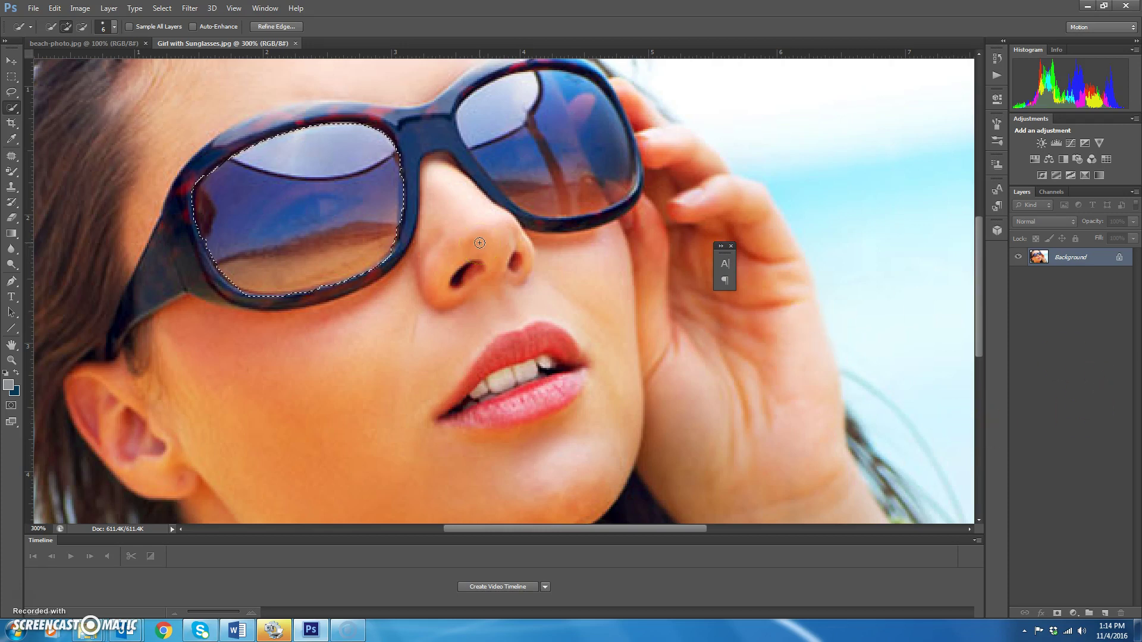
Add a new blank layer above the Background and check it with the Background temporarily hidden.
{"action": "left_click", "coordinate": [1105, 614]}
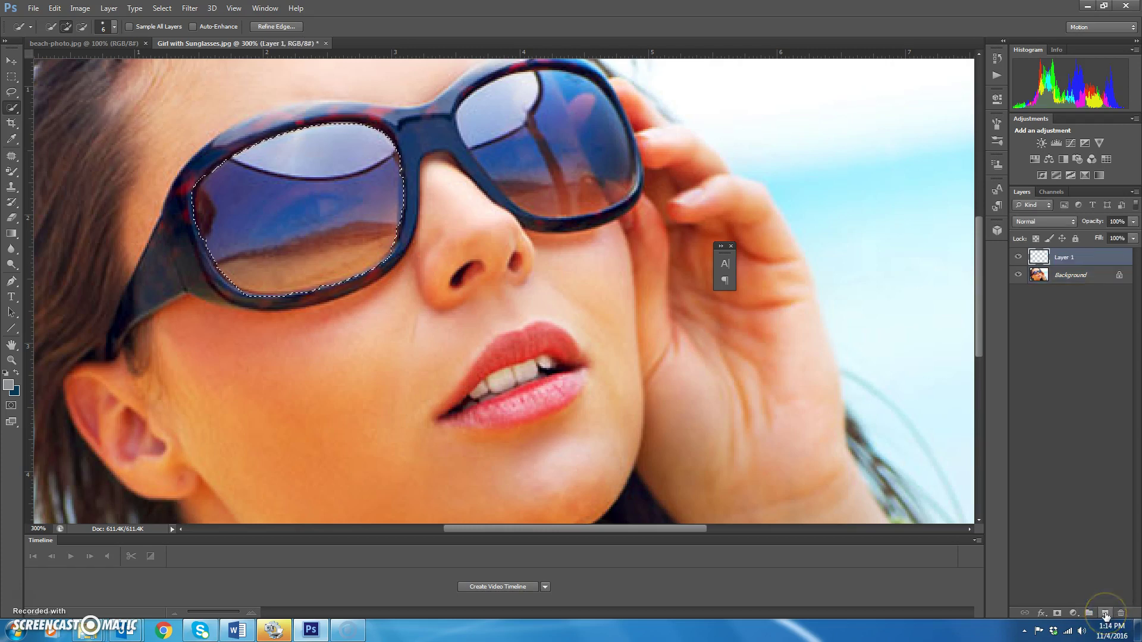
{"action": "left_click", "coordinate": [1018, 276]}
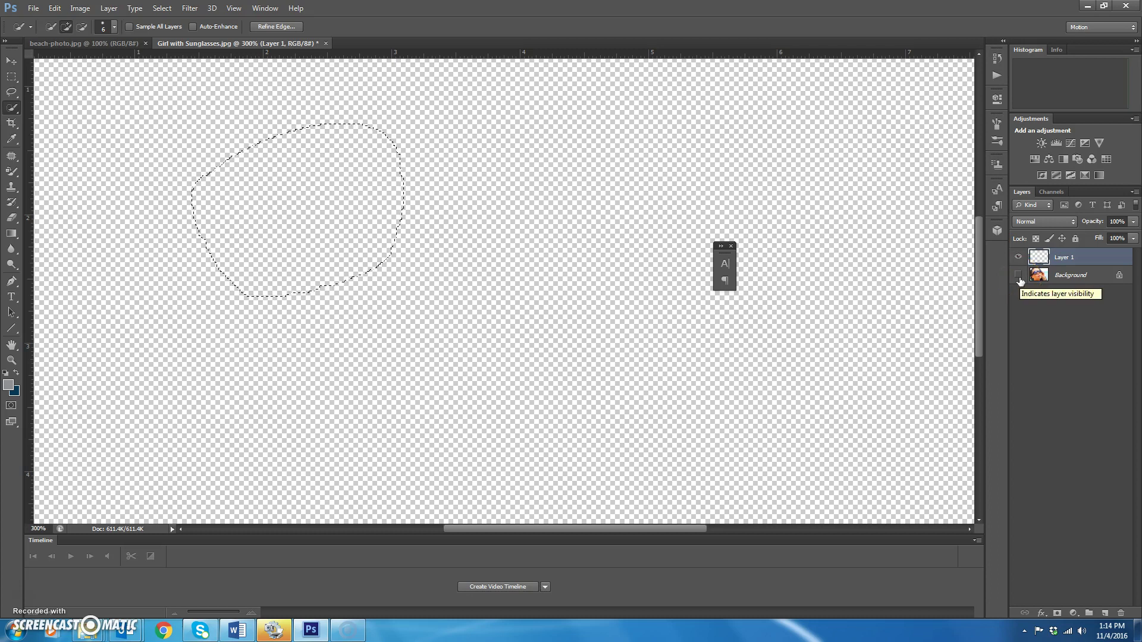
{"action": "left_click", "coordinate": [1018, 276]}
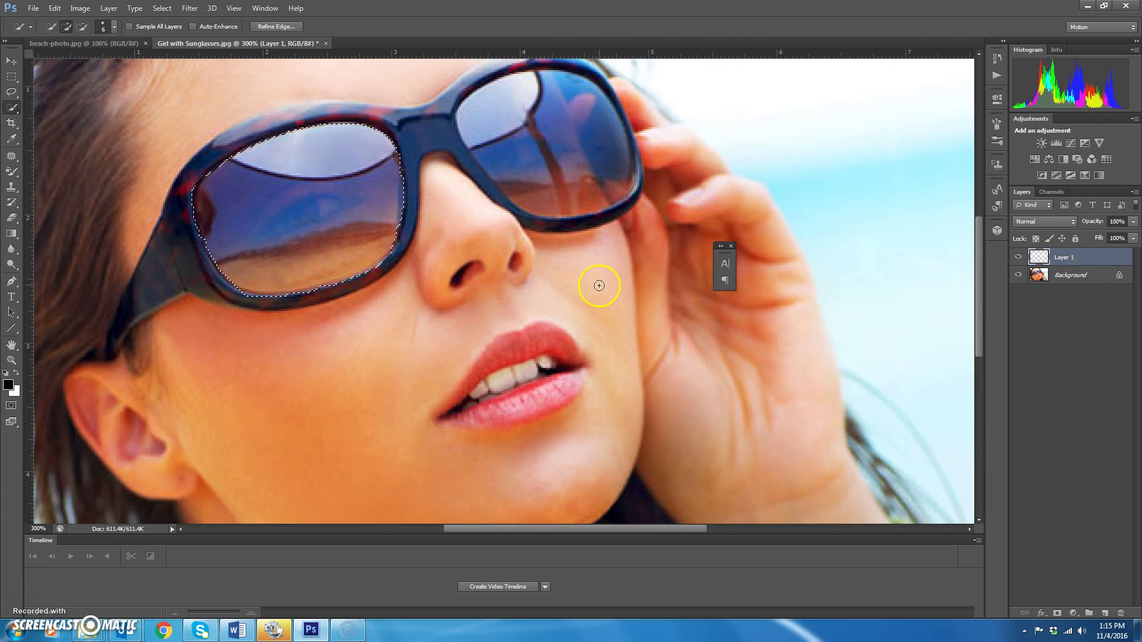
Fill the selected left lens with black on Layer 1 using the Paint Bucket, and check the fill with the Background temporarily hidden.
{"action": "left_click", "coordinate": [11, 405]}
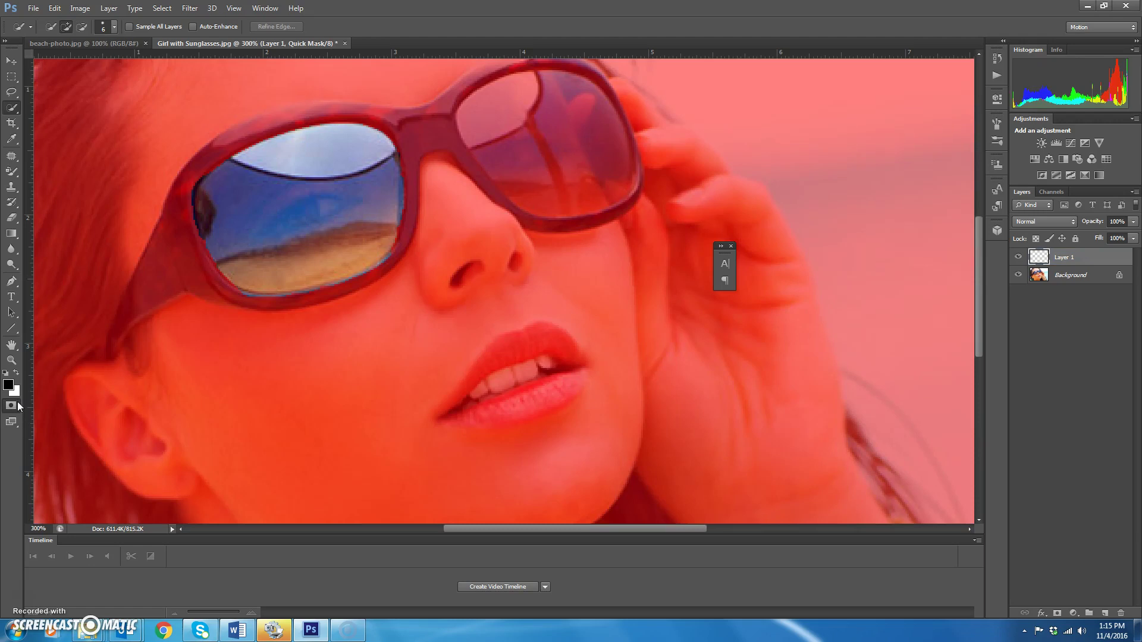
{"action": "left_click", "coordinate": [12, 406]}
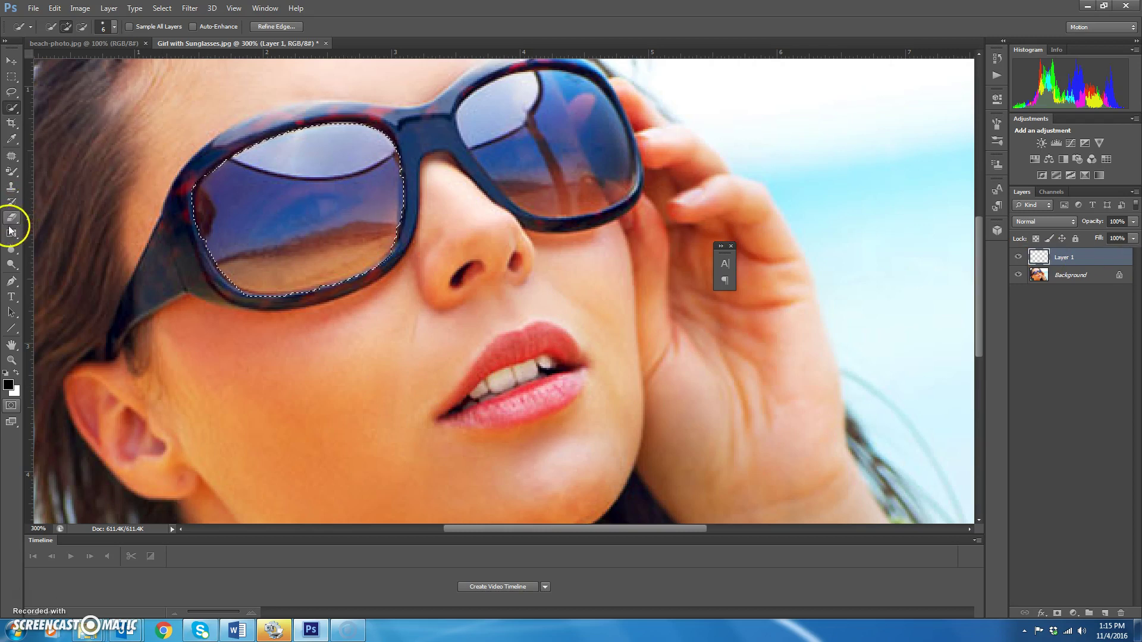
{"action": "left_click_drag", "start_coordinate": [11, 233], "coordinate": [95, 235]}
{"action": "left_click", "coordinate": [90, 243]}
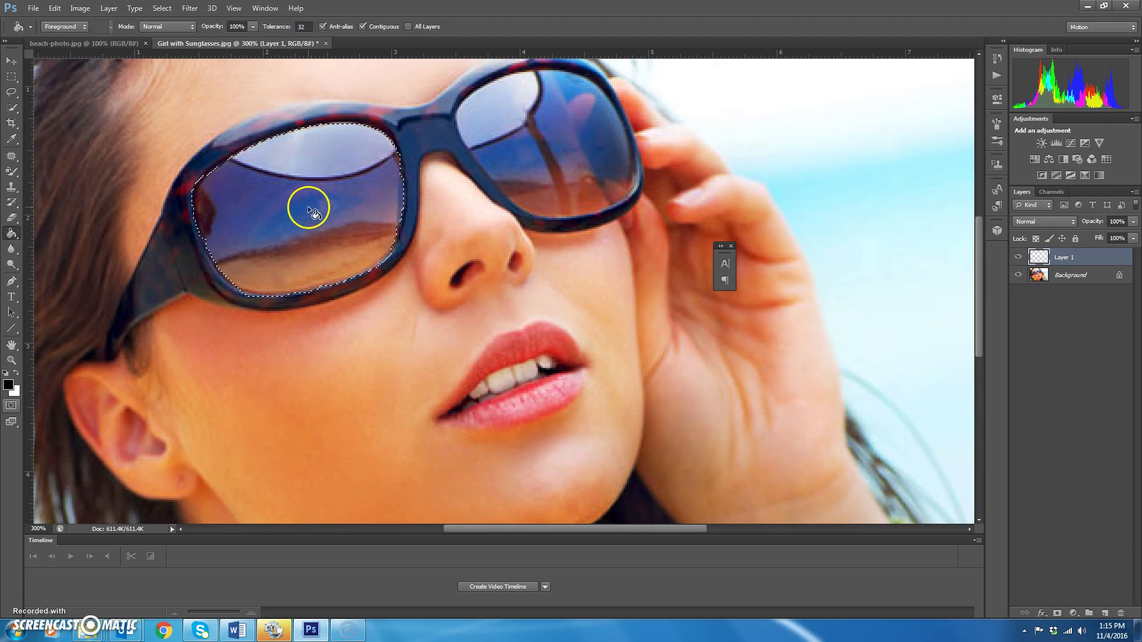
{"action": "left_click", "coordinate": [393, 261]}
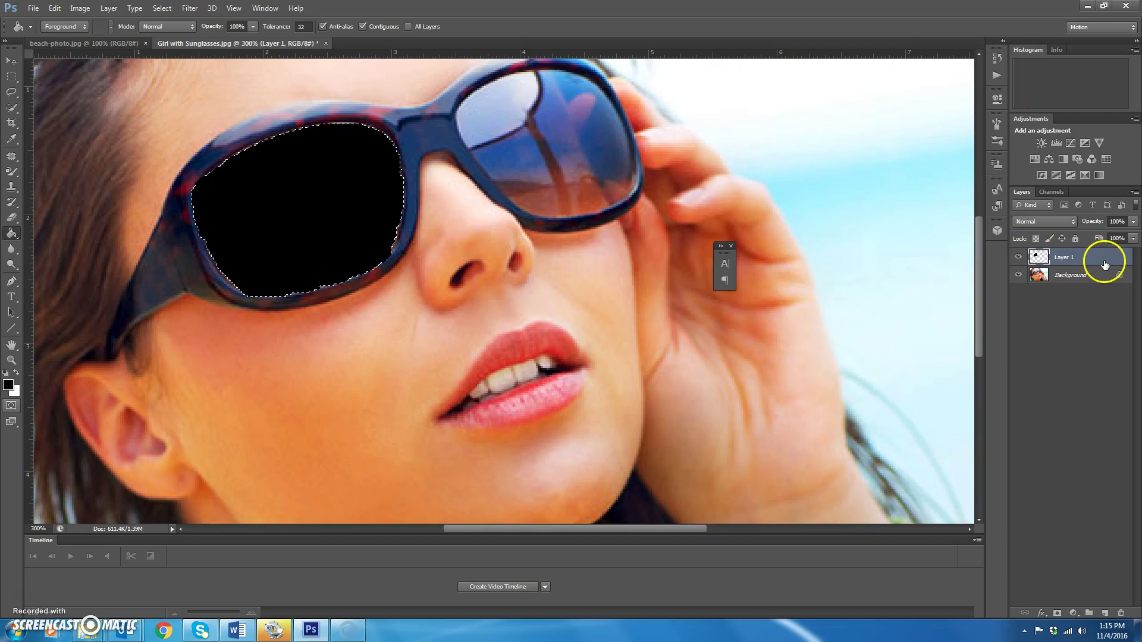
{"action": "left_click", "coordinate": [1018, 275]}
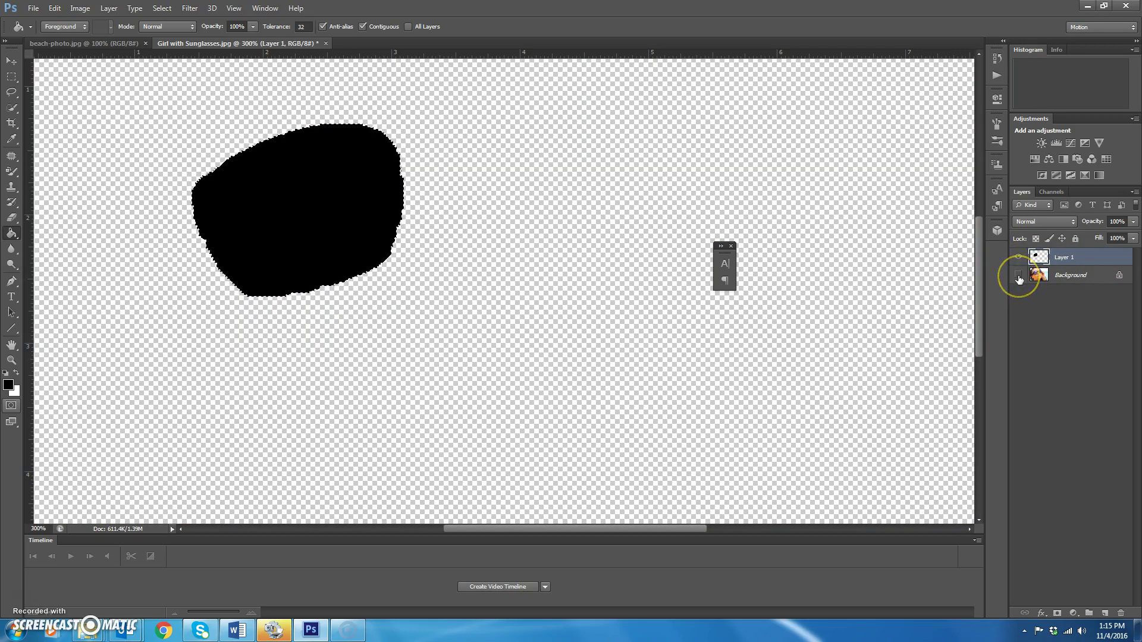
{"action": "left_click", "coordinate": [1018, 275]}
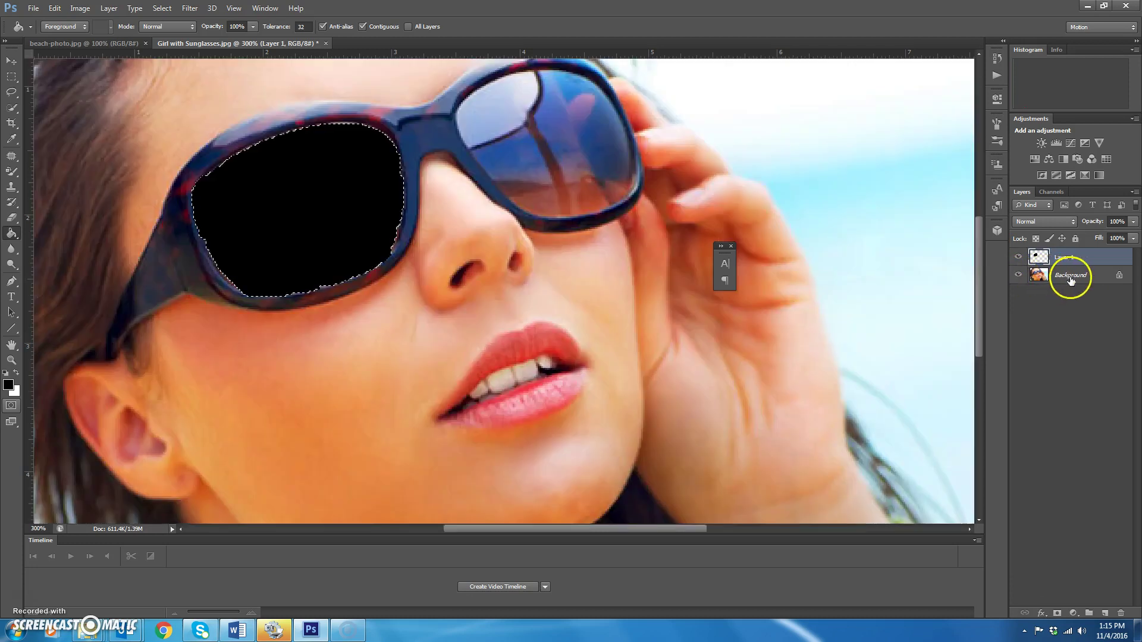
Deselect the lens and rename Layer 1 as "Left Lens".
{"action": "left_click", "coordinate": [1067, 258]}
{"action": "key", "text": "ctrl+d"}
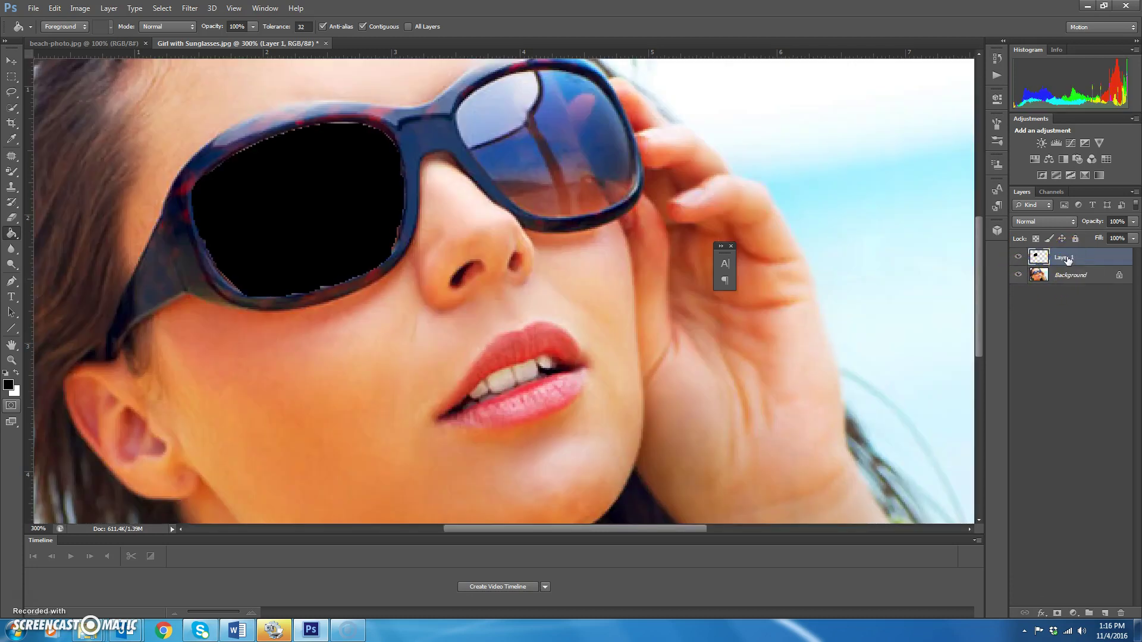
{"action": "double_click", "coordinate": [1068, 258]}
{"action": "key", "text": "Return"}
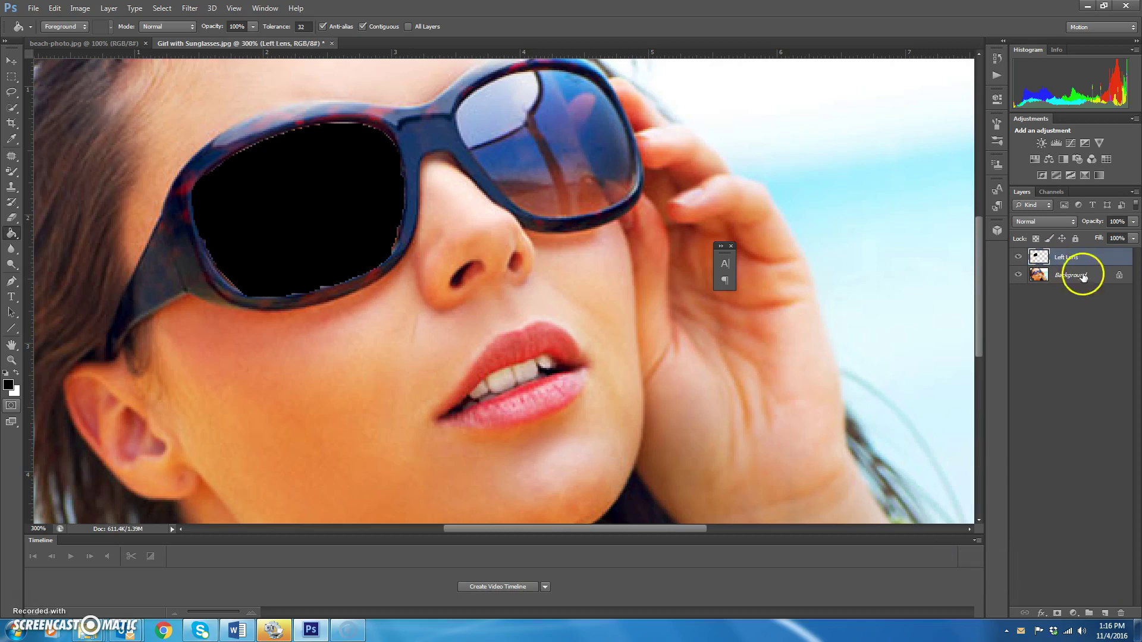
Copy the beach photo into the Girl with Sunglasses document with the Move tool, placing it over the Left Lens layer.
{"action": "left_click", "coordinate": [74, 44]}
{"action": "left_click", "coordinate": [13, 60]}
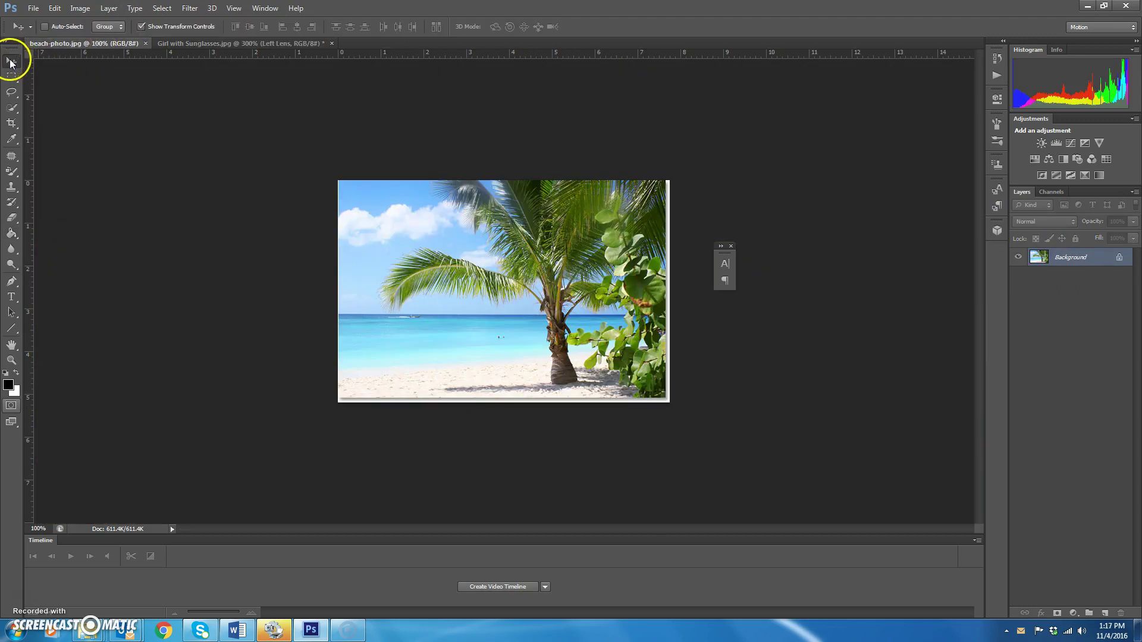
{"action": "left_click_drag", "start_coordinate": [520, 303], "coordinate": [331, 199]}
{"action": "left_click_drag", "start_coordinate": [588, 333], "coordinate": [644, 341]}
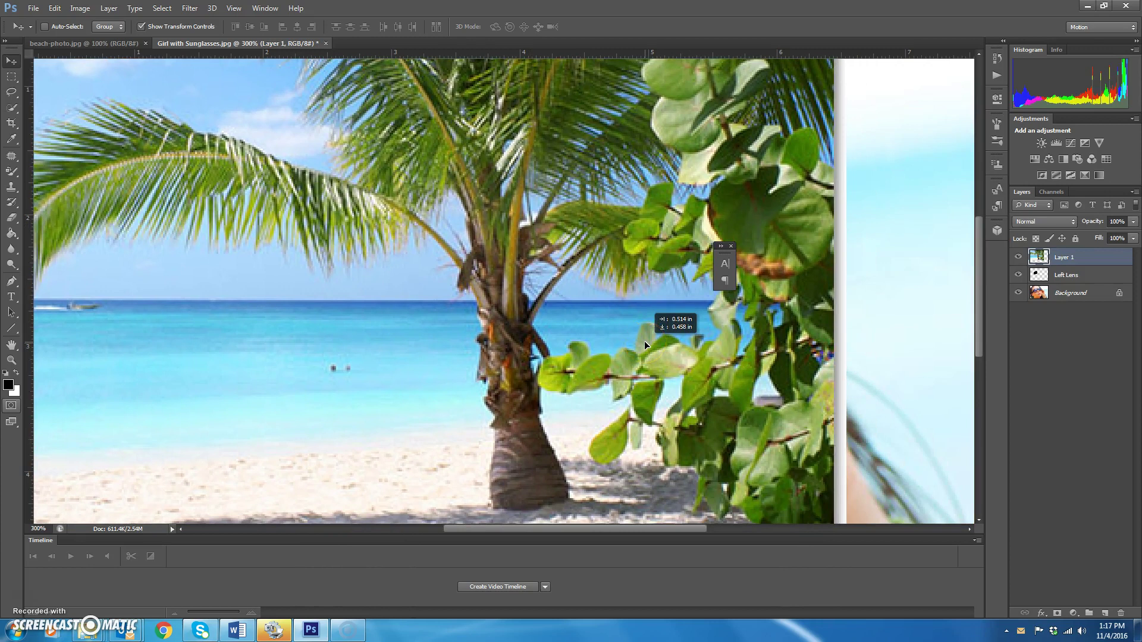
{"action": "double_click", "coordinate": [11, 345]}
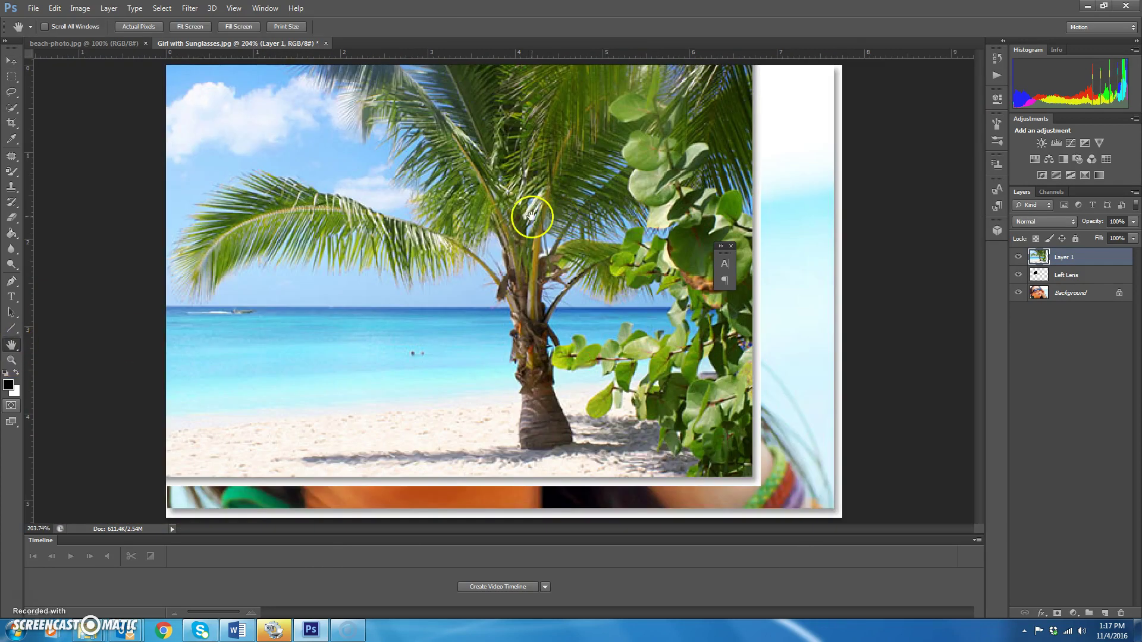
Rename the beach photo layer as "Left Reflection".
{"action": "left_click", "coordinate": [1077, 259]}
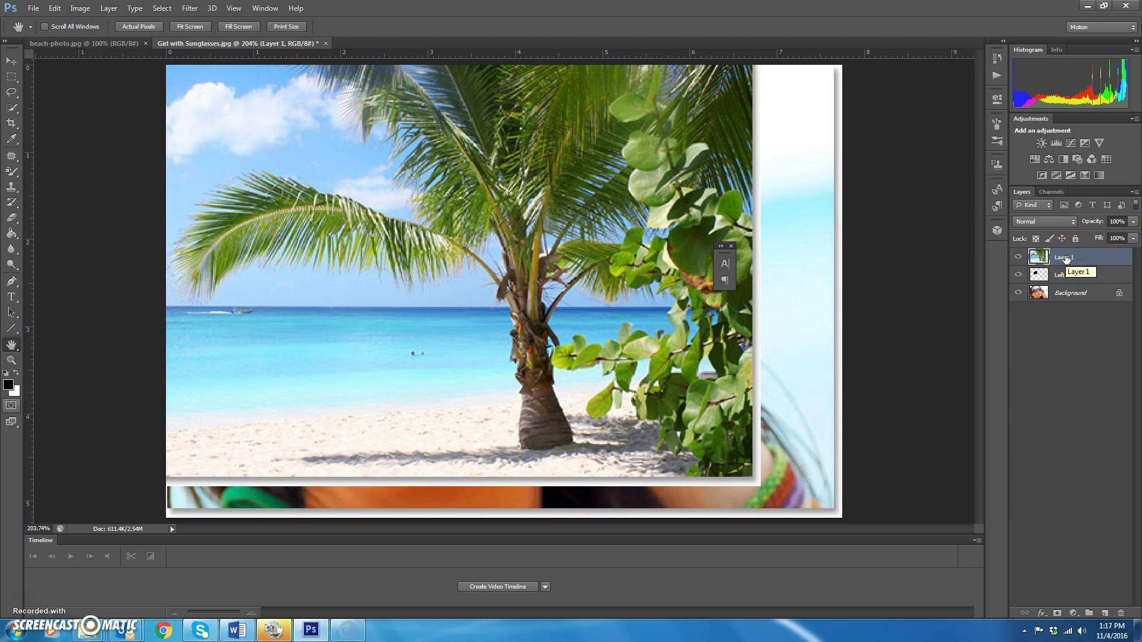
{"action": "double_click", "coordinate": [1067, 257]}
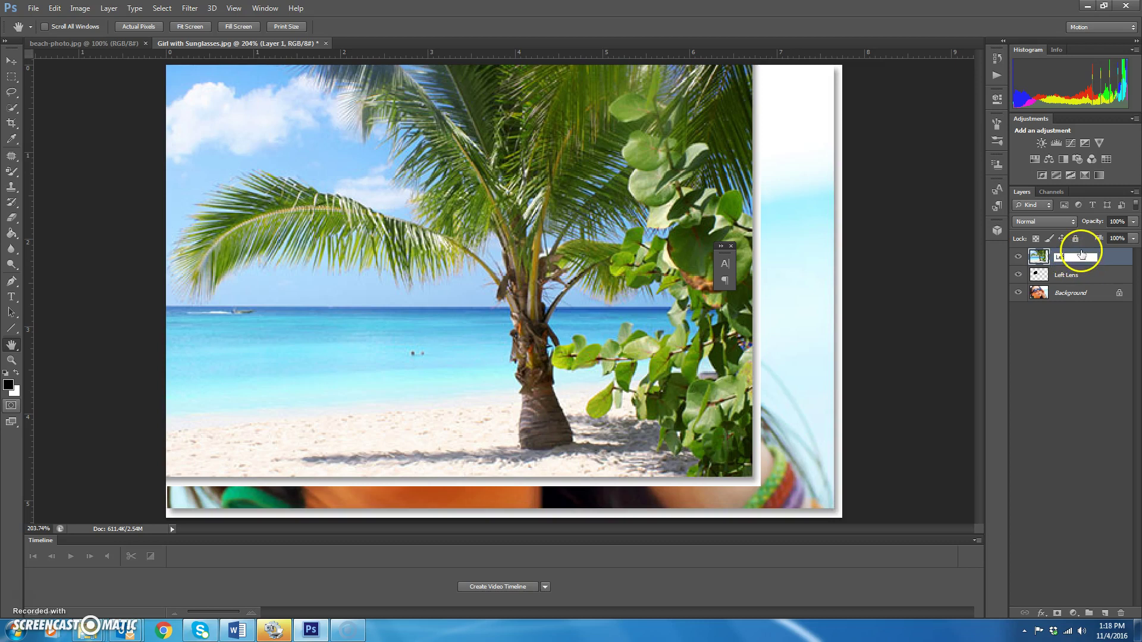
{"action": "type", "text": "Left Reflection"}
{"action": "key", "text": "Return"}
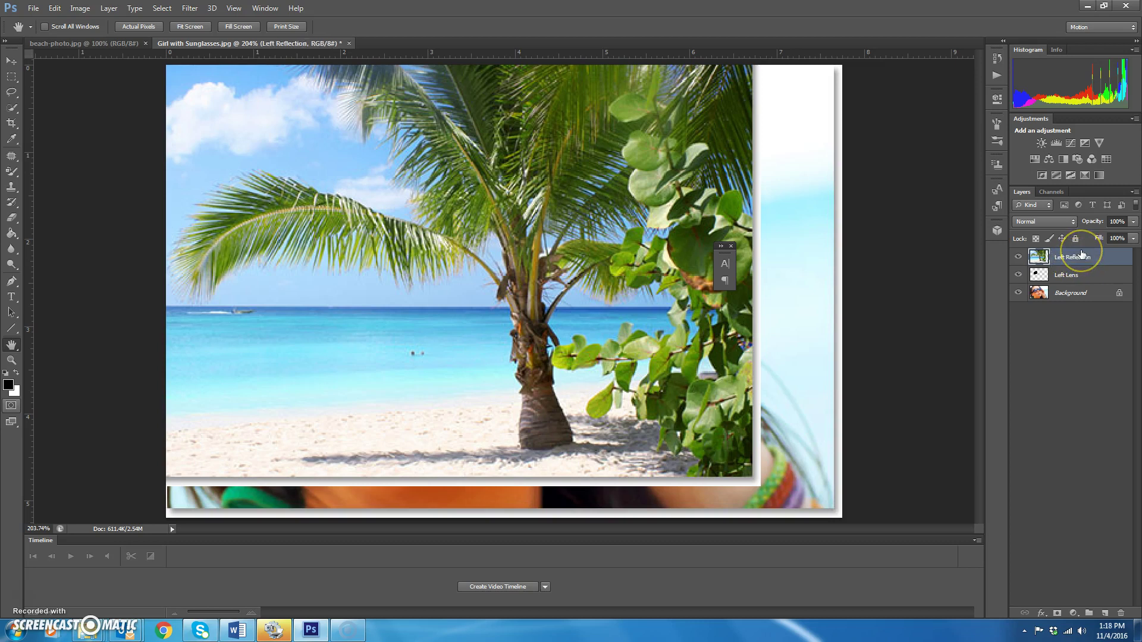
{"action": "left_click", "coordinate": [1082, 257]}
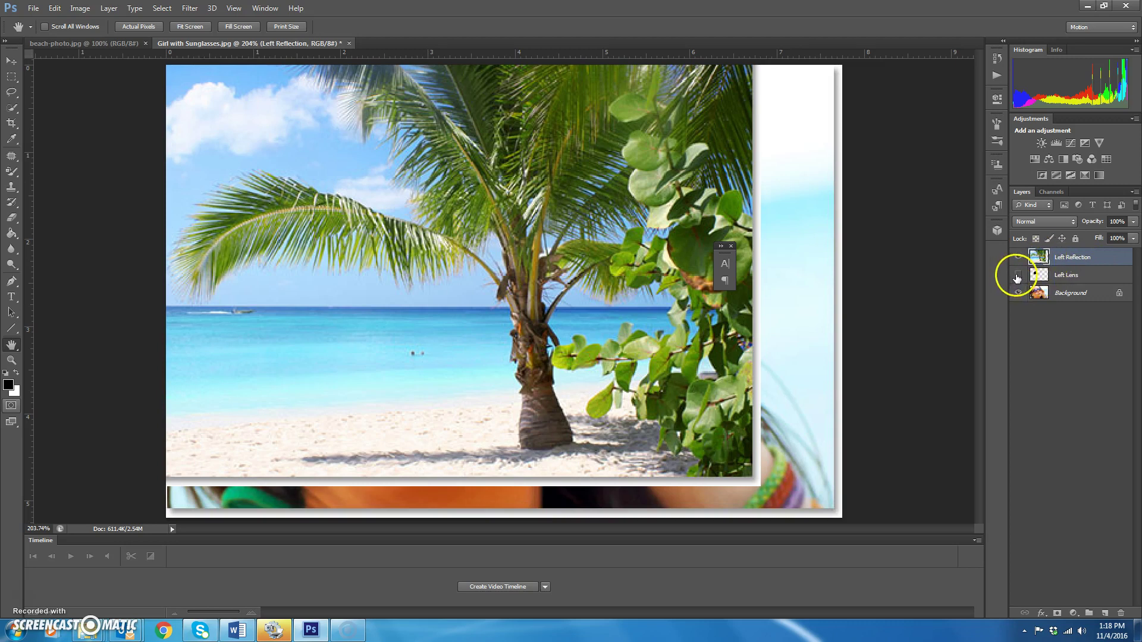
Hide the Background layer and clip the Left Reflection layer to the Left Lens layer with a clipping mask.
{"action": "left_click", "coordinate": [1017, 257]}
{"action": "left_click", "coordinate": [1018, 293]}
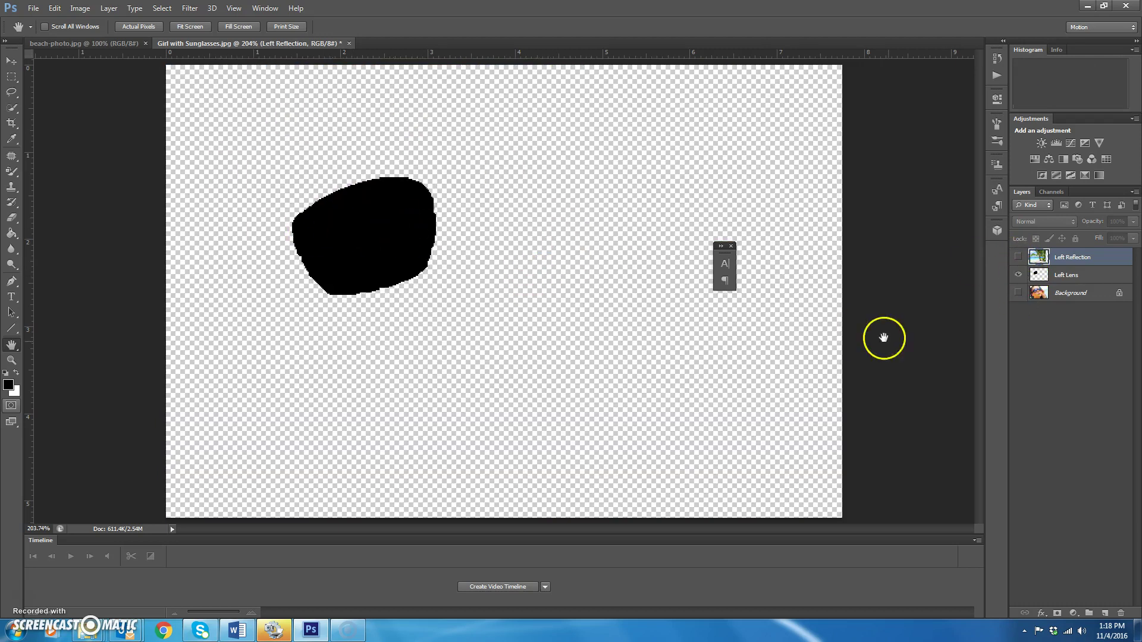
{"action": "left_click", "coordinate": [1018, 257]}
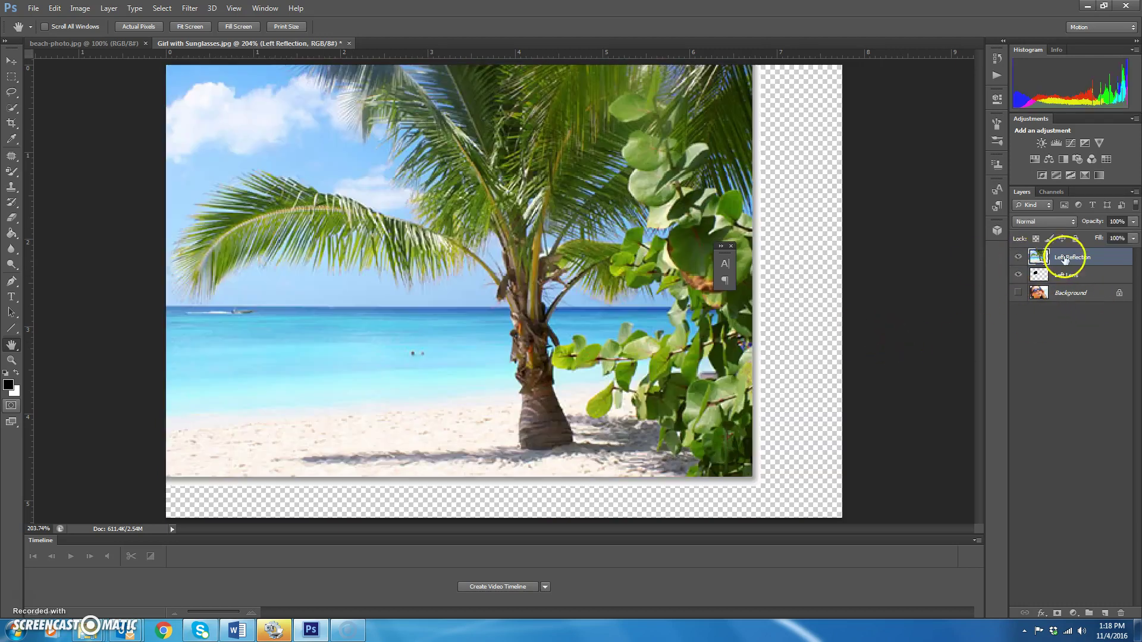
{"action": "right_click", "coordinate": [1102, 258]}
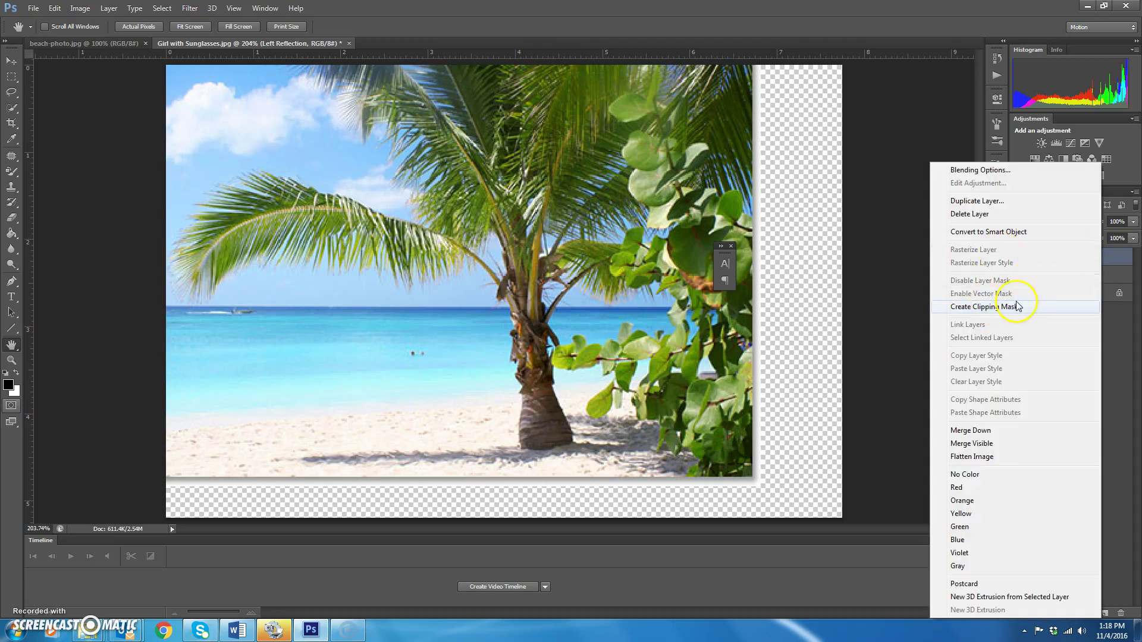
{"action": "left_click", "coordinate": [1036, 308]}
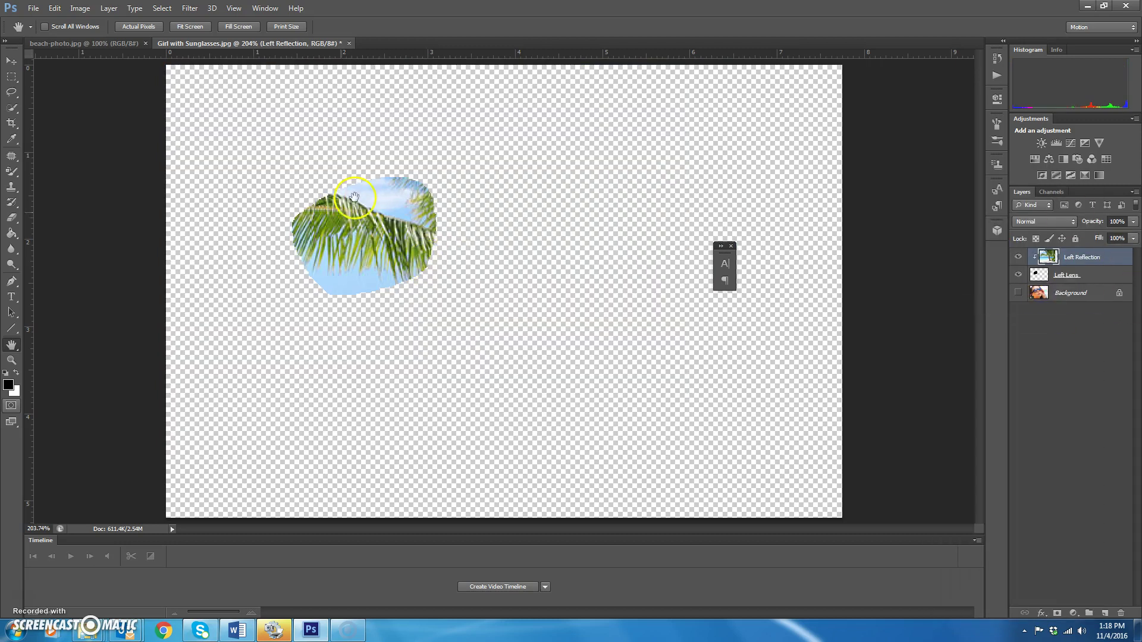
Reposition the beach photo within the left lens so the palm fronds and the sea horizon fall inside the lens shape.
{"action": "left_click", "coordinate": [11, 61]}
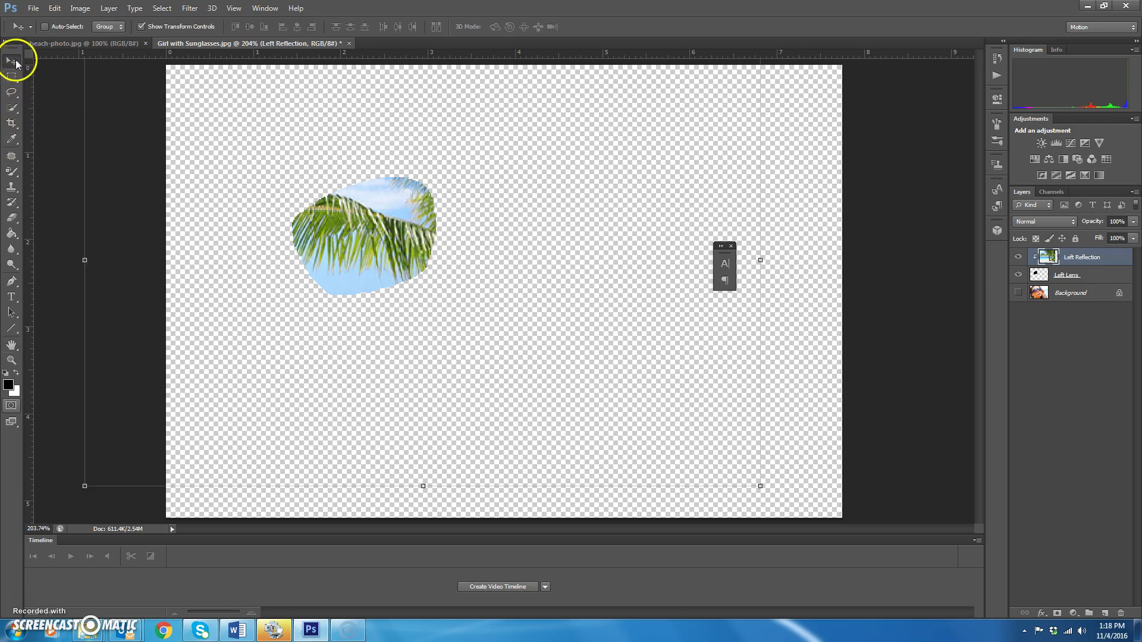
{"action": "left_click_drag", "start_coordinate": [411, 246], "coordinate": [345, 206]}
{"action": "left_click", "coordinate": [884, 319]}
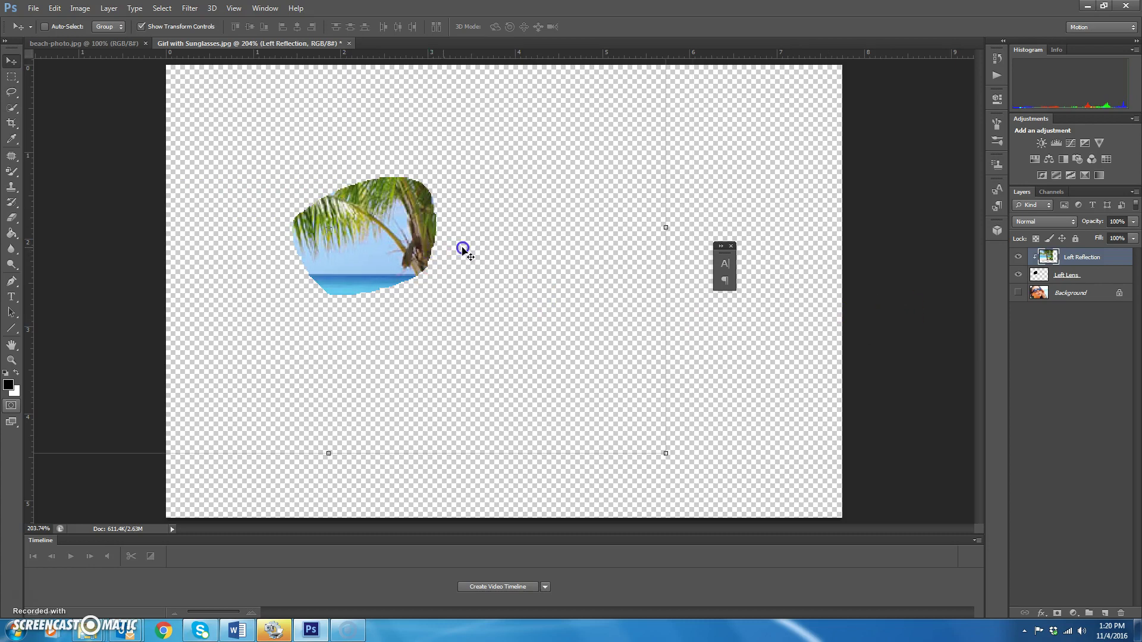
{"action": "left_click_drag", "start_coordinate": [464, 248], "coordinate": [448, 246]}
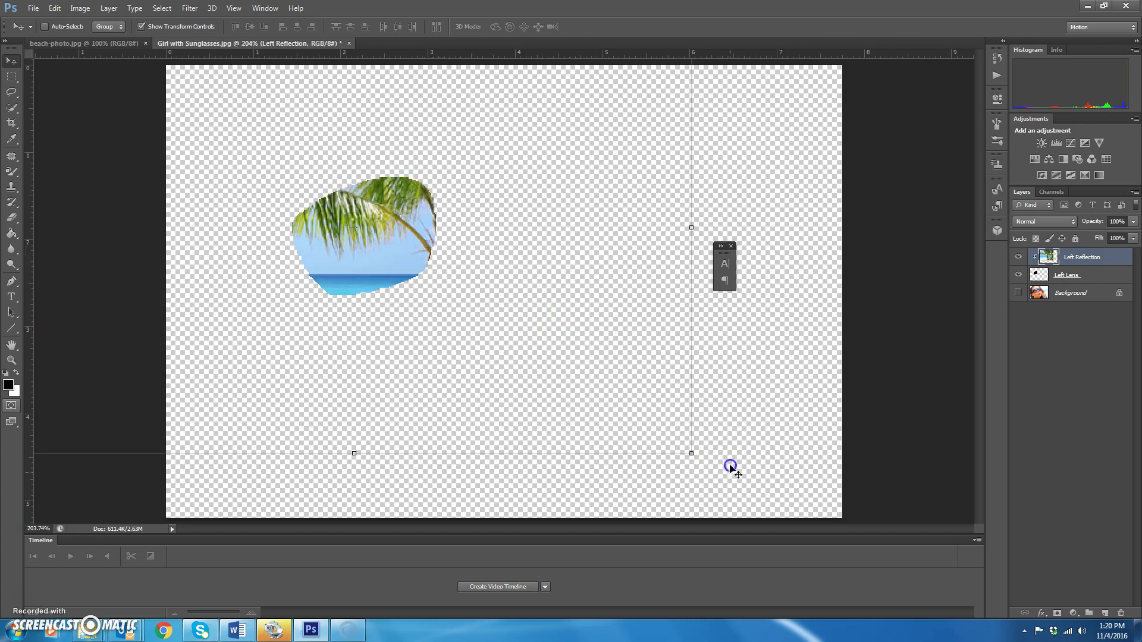
Scale the Left Reflection photo down to 57.71% with linked width and height, keeping the palm tree over the lens.
{"action": "left_click_drag", "start_coordinate": [699, 454], "coordinate": [590, 357]}
{"action": "left_click", "coordinate": [208, 27]}
{"action": "left_click_drag", "start_coordinate": [403, 248], "coordinate": [441, 281]}
{"action": "left_click_drag", "start_coordinate": [621, 404], "coordinate": [466, 297]}
{"action": "left_click_drag", "start_coordinate": [351, 258], "coordinate": [436, 279]}
{"action": "left_click_drag", "start_coordinate": [550, 358], "coordinate": [528, 343]}
{"action": "left_click_drag", "start_coordinate": [335, 346], "coordinate": [387, 275]}
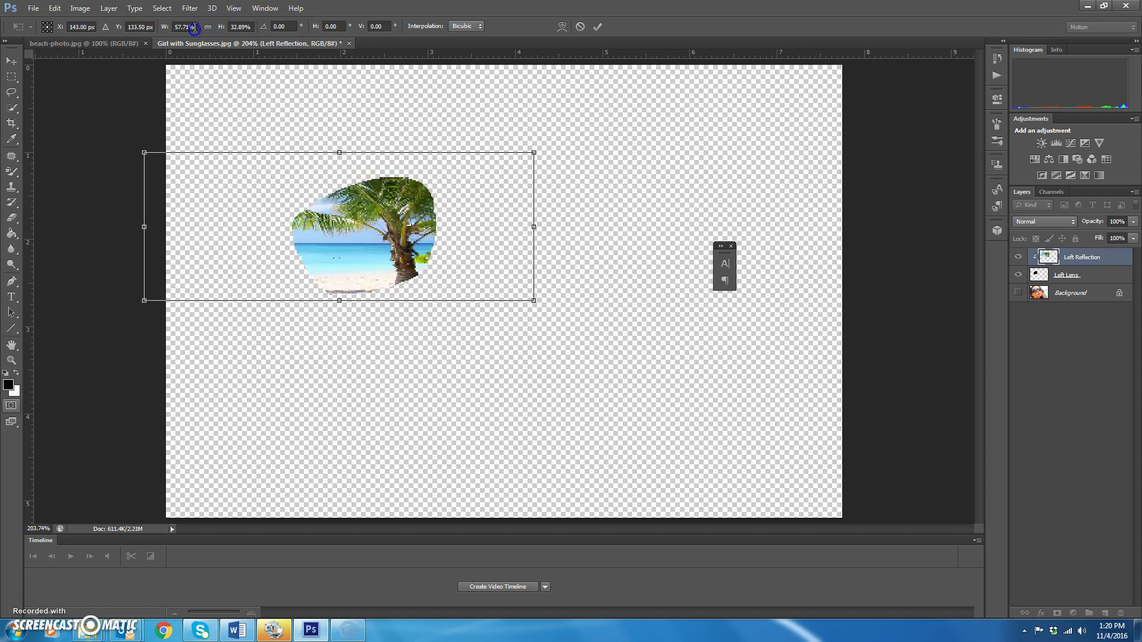
{"action": "left_click", "coordinate": [219, 28]}
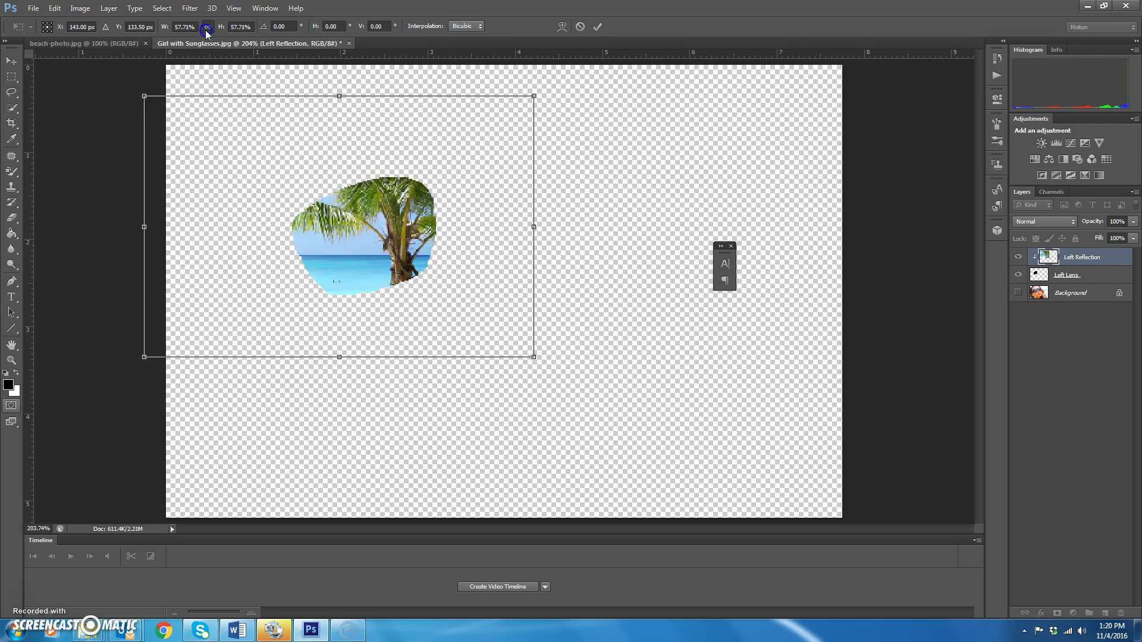
Scale the reflection proportionally to 38.90%, fit the palm and horizon within the lens, apply the transform, and show the Background layer.
{"action": "left_click_drag", "start_coordinate": [534, 355], "coordinate": [479, 320]}
{"action": "left_click_drag", "start_coordinate": [400, 260], "coordinate": [433, 288]}
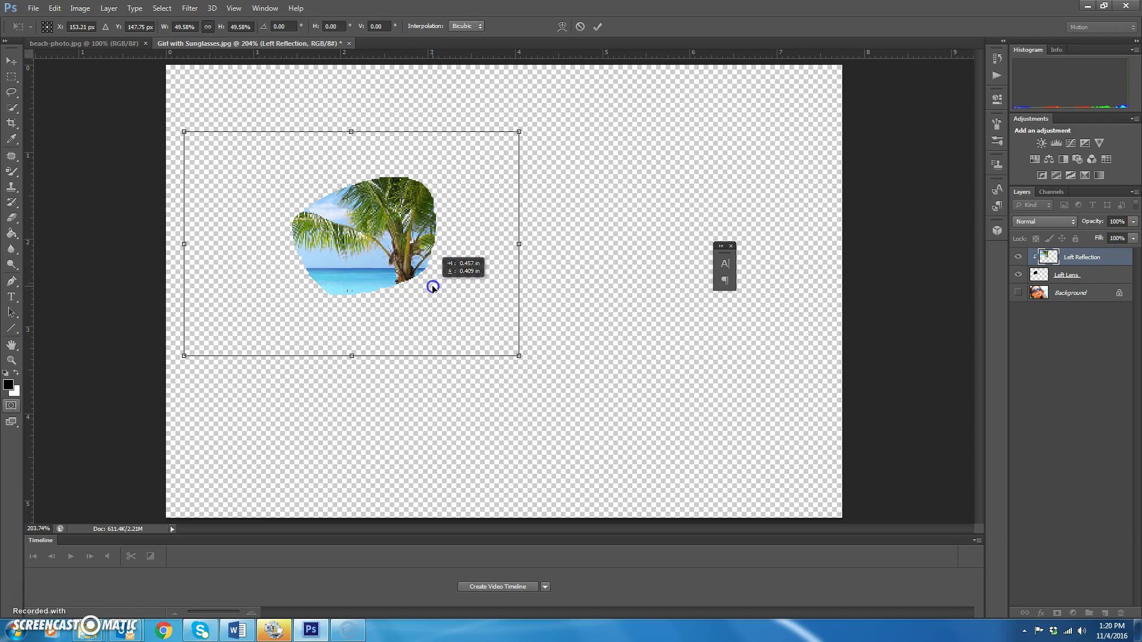
{"action": "left_click_drag", "start_coordinate": [520, 355], "coordinate": [448, 309]}
{"action": "left_click_drag", "start_coordinate": [396, 277], "coordinate": [439, 300]}
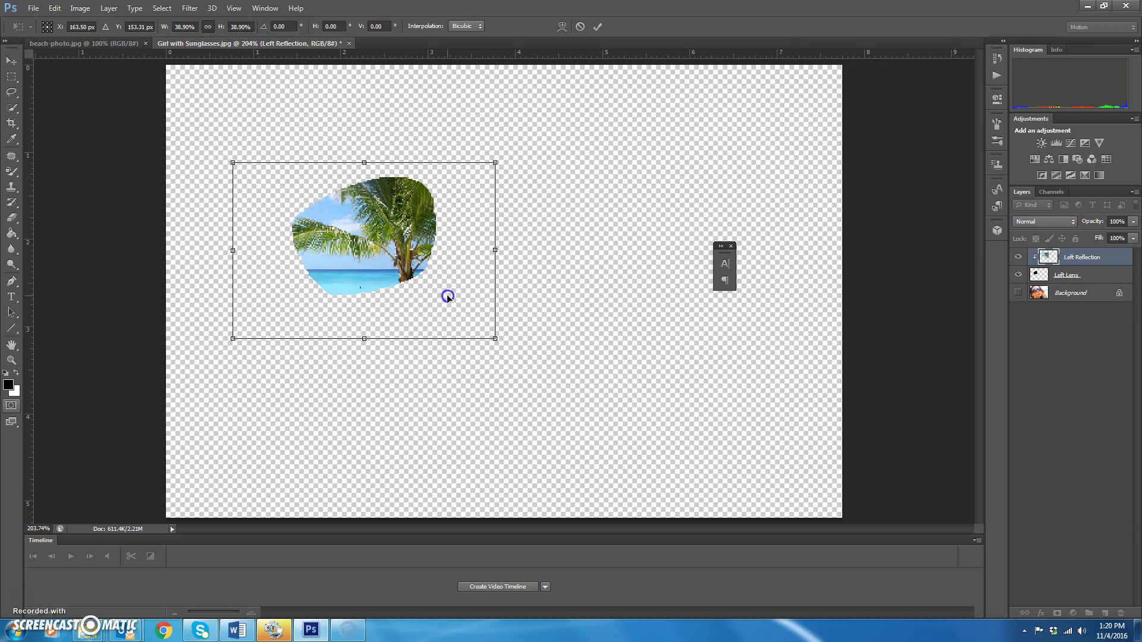
{"action": "left_click_drag", "start_coordinate": [408, 244], "coordinate": [424, 245]}
{"action": "left_click", "coordinate": [599, 27]}
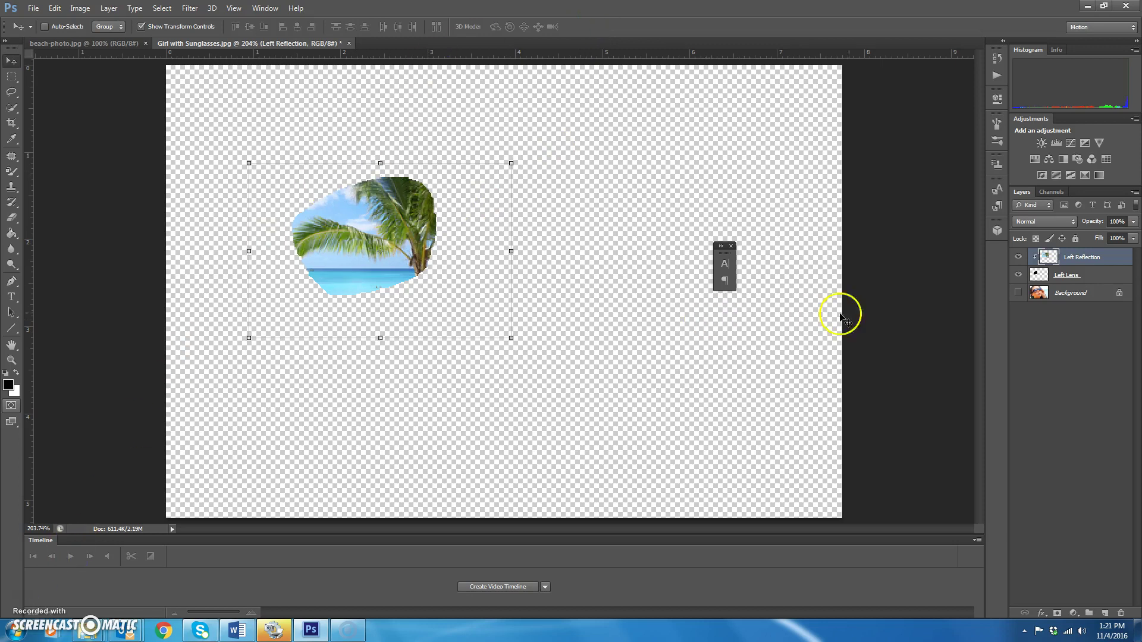
{"action": "left_click", "coordinate": [1019, 293]}
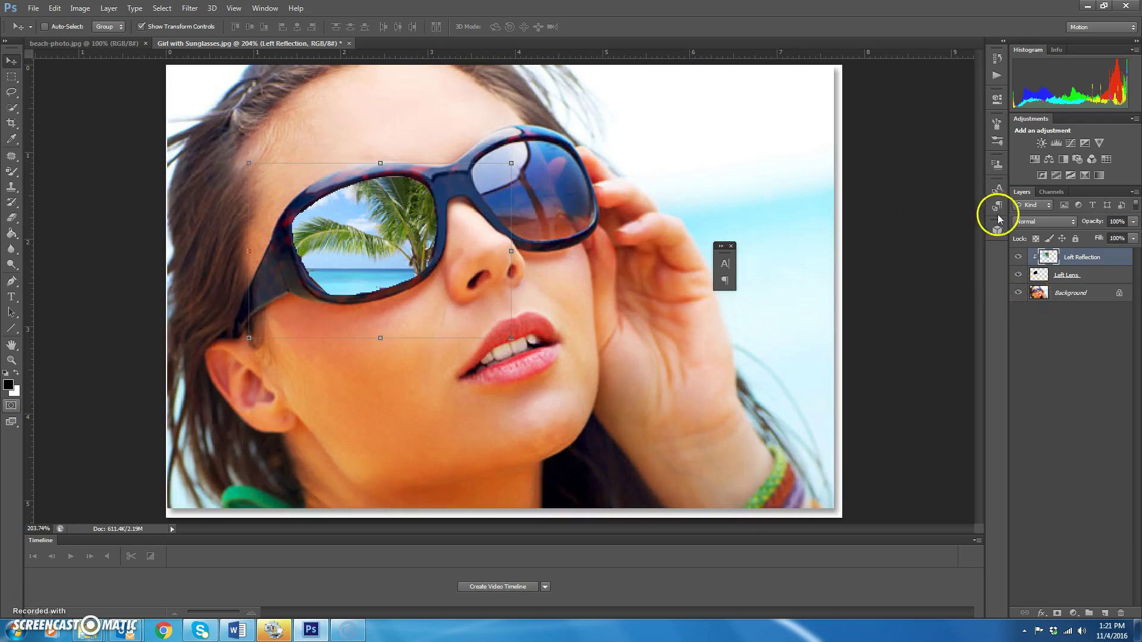
Add an Inner Shadow to the Left Lens layer with a 65° angle, 1 px distance and 3 px size.
{"action": "left_click", "coordinate": [1098, 278]}
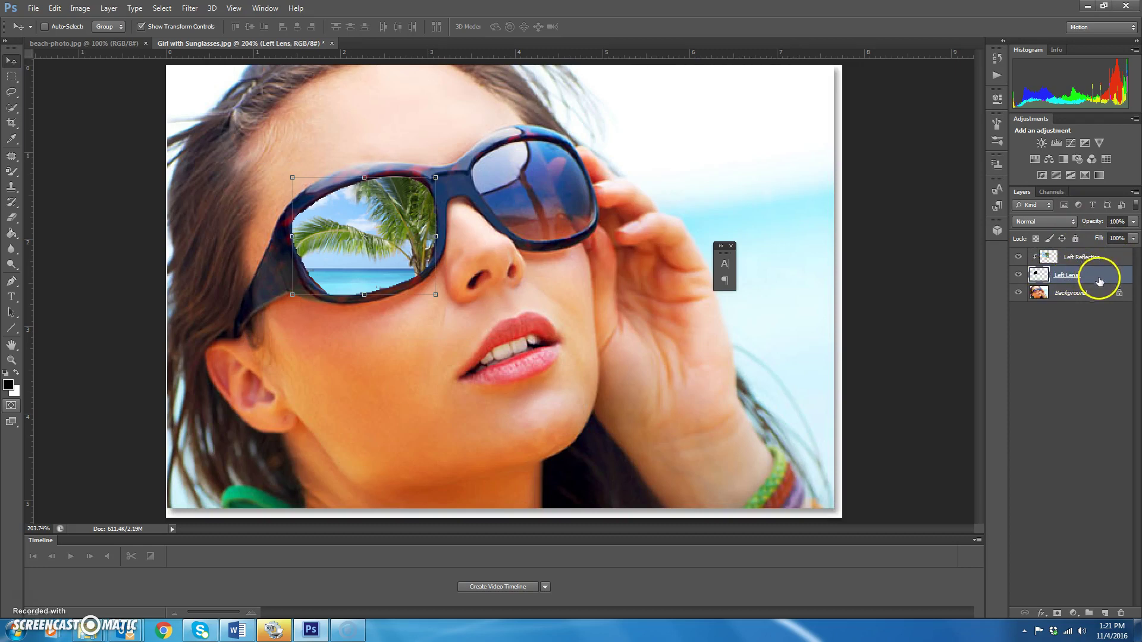
{"action": "left_click", "coordinate": [1041, 613]}
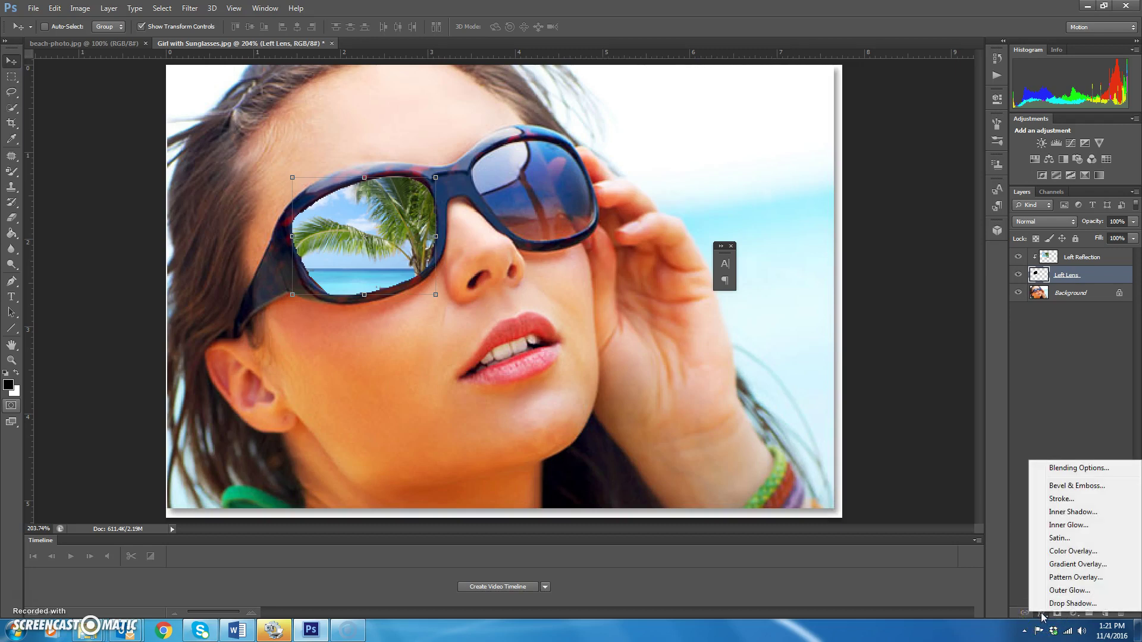
{"action": "left_click", "coordinate": [1069, 512]}
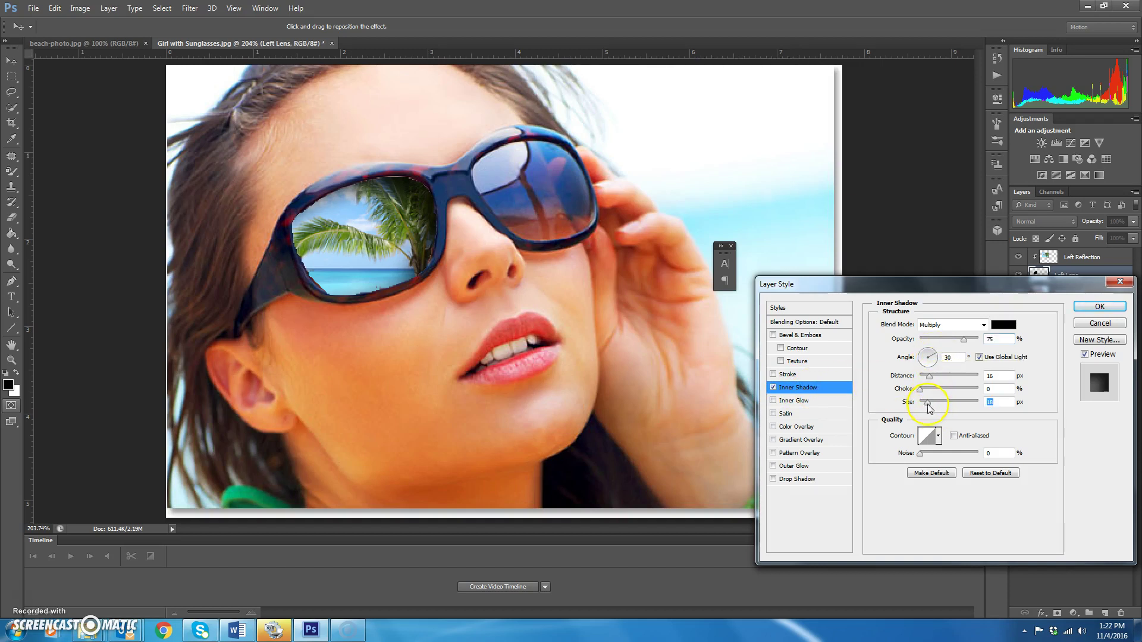
{"action": "left_click_drag", "start_coordinate": [929, 407], "coordinate": [923, 408]}
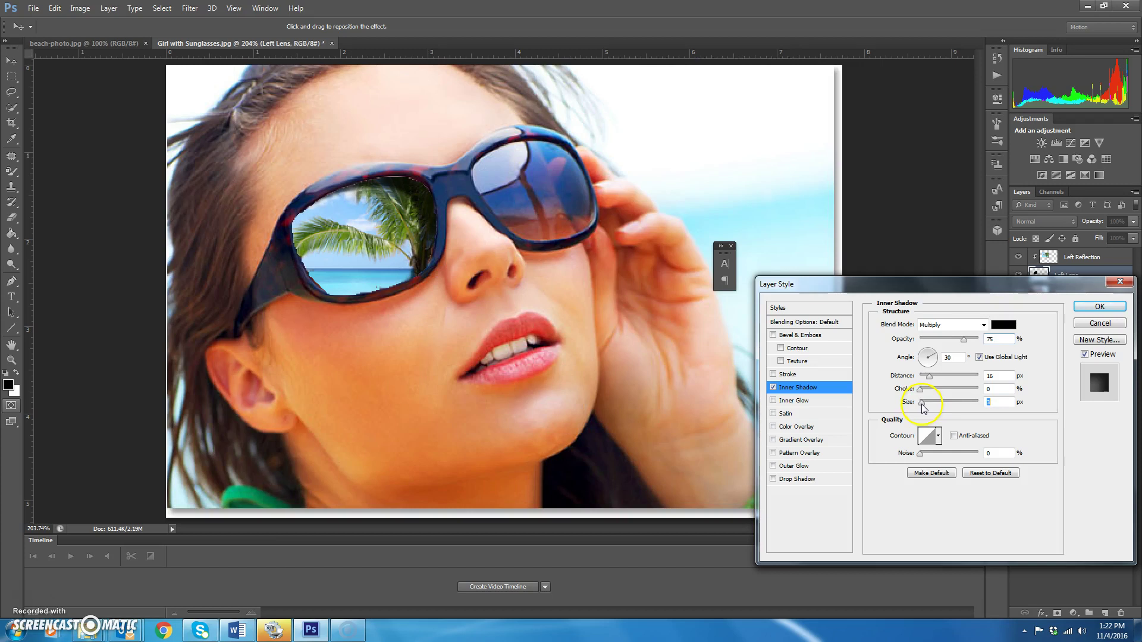
{"action": "left_click_drag", "start_coordinate": [930, 381], "coordinate": [922, 382]}
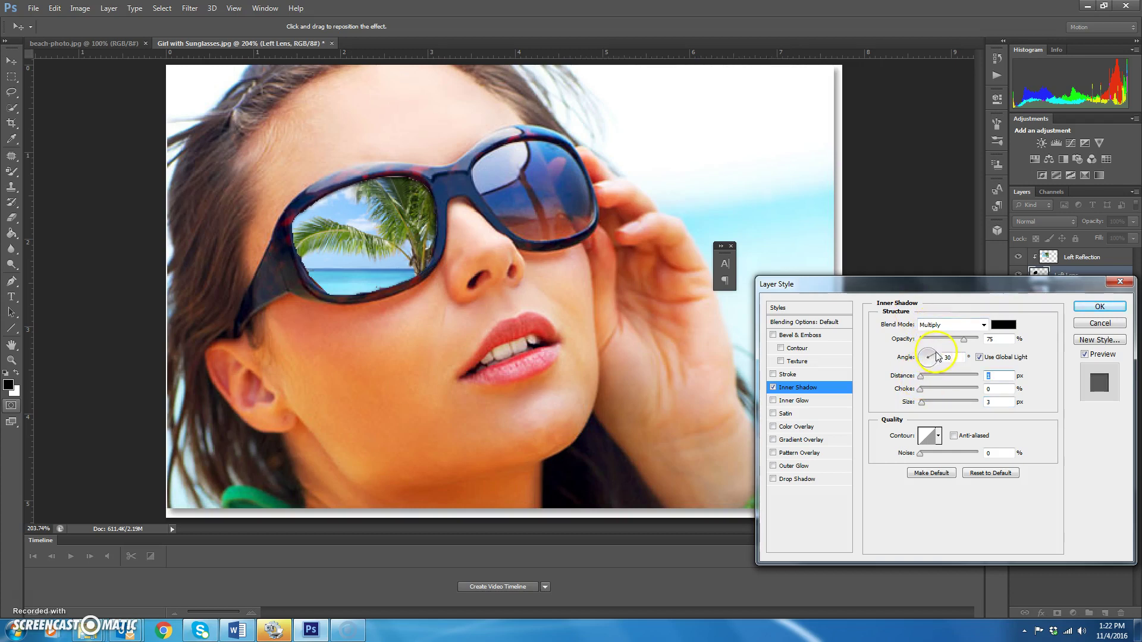
{"action": "type", "text": "65"}
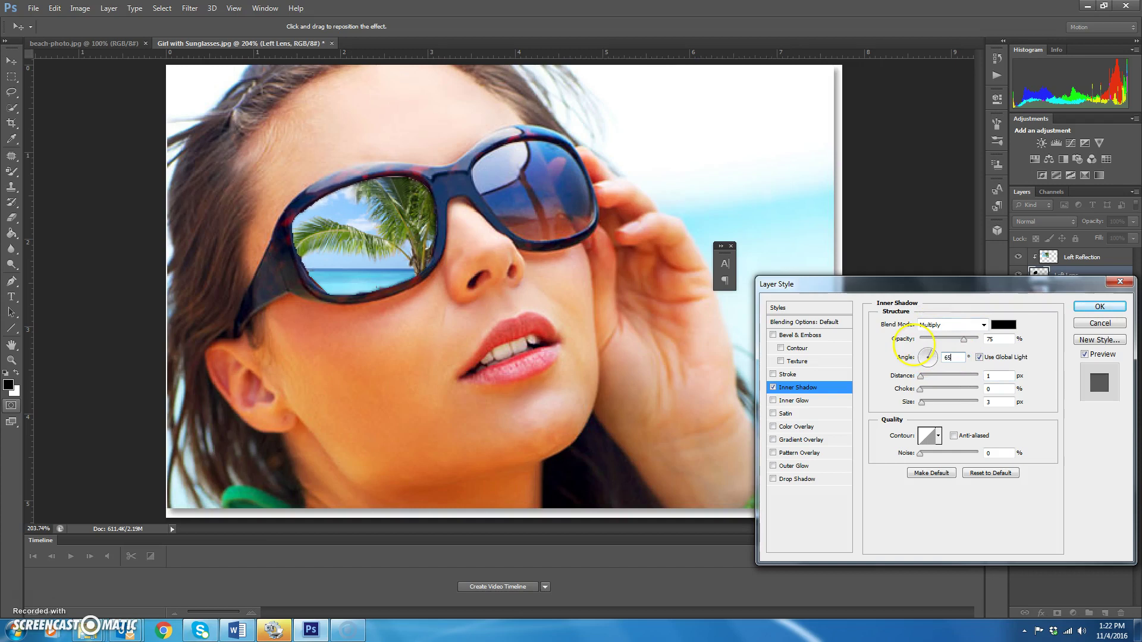
{"action": "left_click", "coordinate": [1100, 307]}
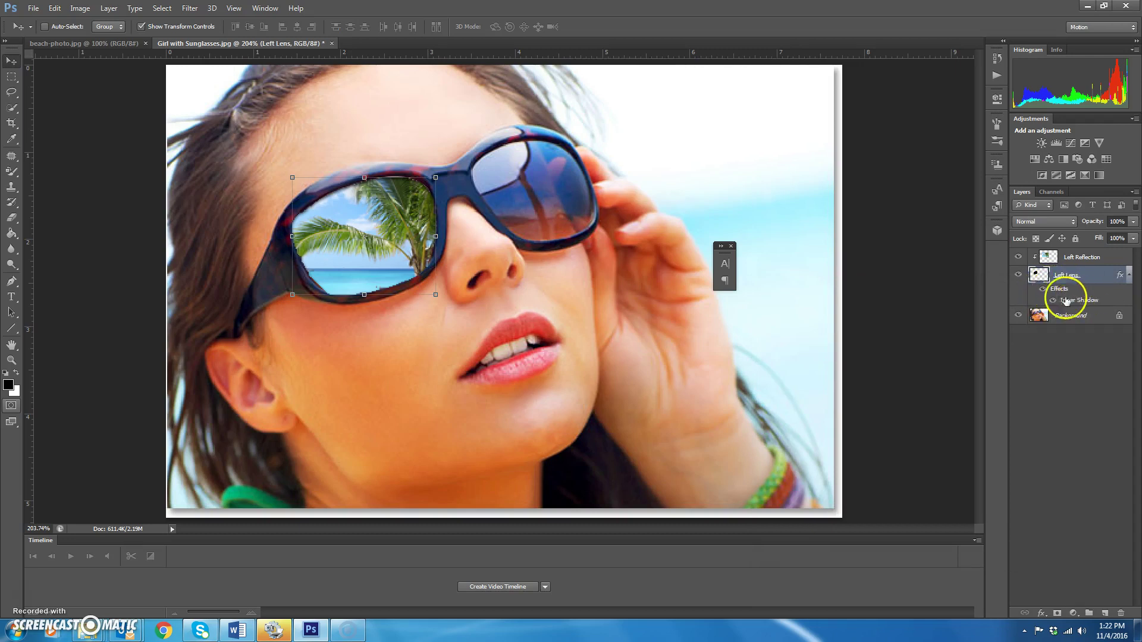
Toggle the Left Lens layer's effects off and on to compare the lens edge with and without the inner shadow.
{"action": "left_click", "coordinate": [1042, 292]}
{"action": "left_click", "coordinate": [1042, 291]}
{"action": "left_click", "coordinate": [1042, 291]}
{"action": "left_click", "coordinate": [1042, 291]}
{"action": "left_click", "coordinate": [1040, 292]}
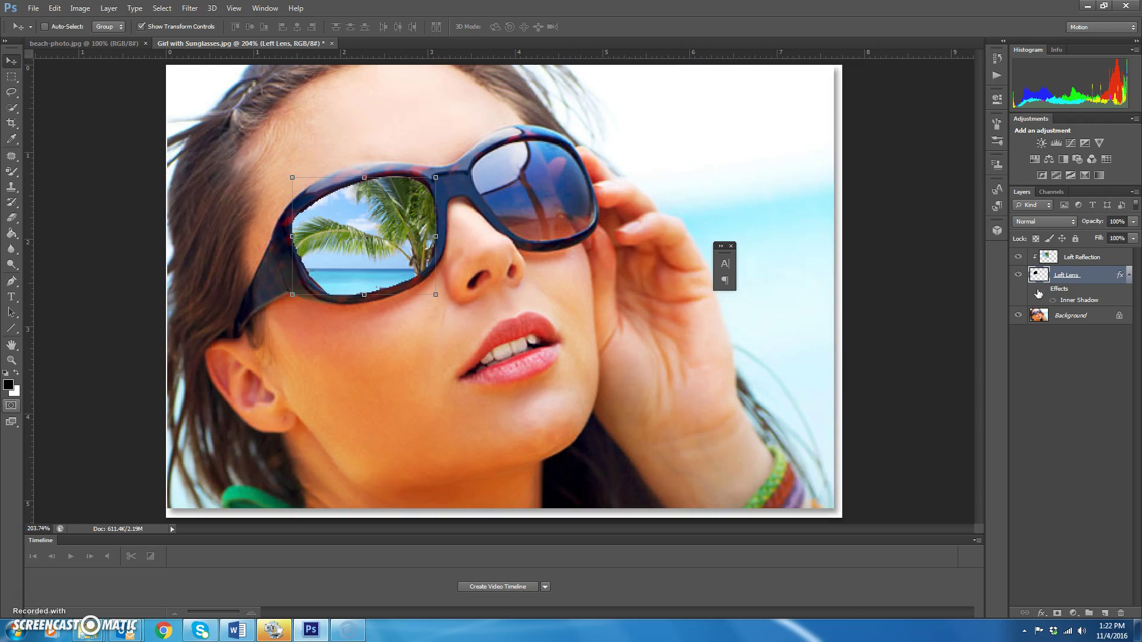
{"action": "left_click", "coordinate": [1042, 291]}
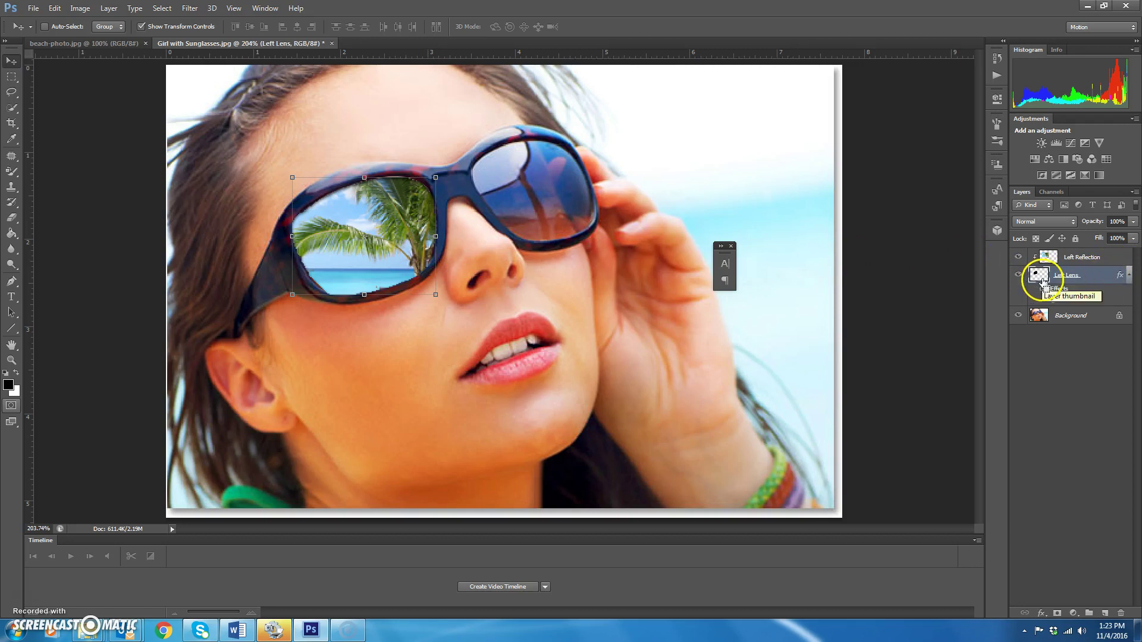
Load the Left Lens layer's shape as a selection and make Left Reflection the active layer, leaving both layers visible.
{"action": "left_click", "coordinate": [1038, 276], "text": "ctrl"}
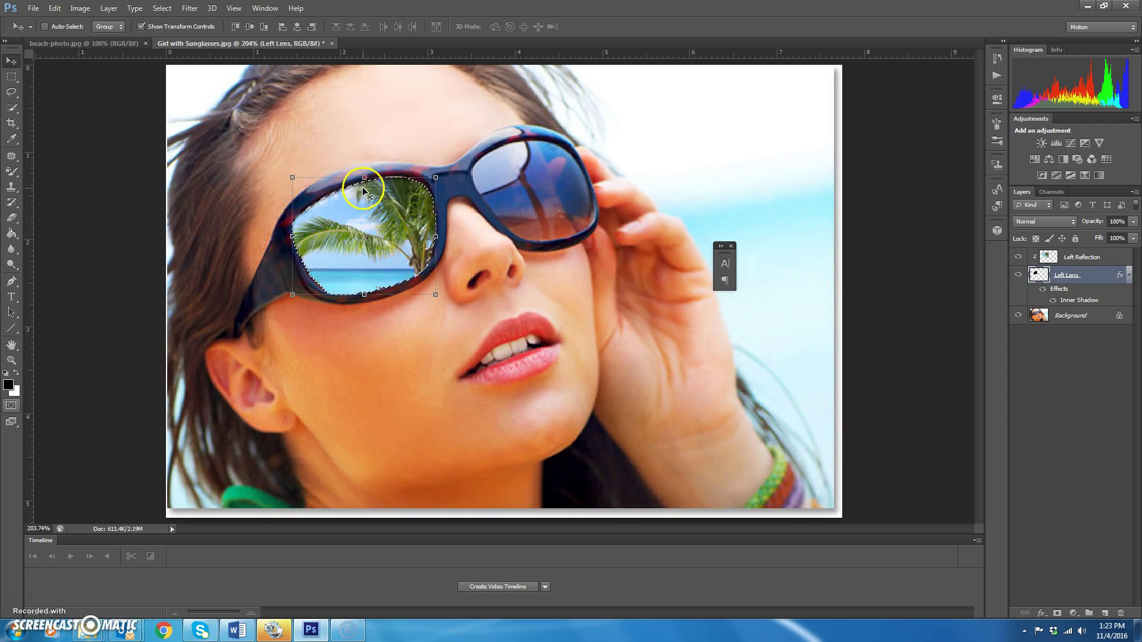
{"action": "left_click", "coordinate": [353, 197]}
{"action": "left_click_drag", "start_coordinate": [354, 199], "coordinate": [399, 246]}
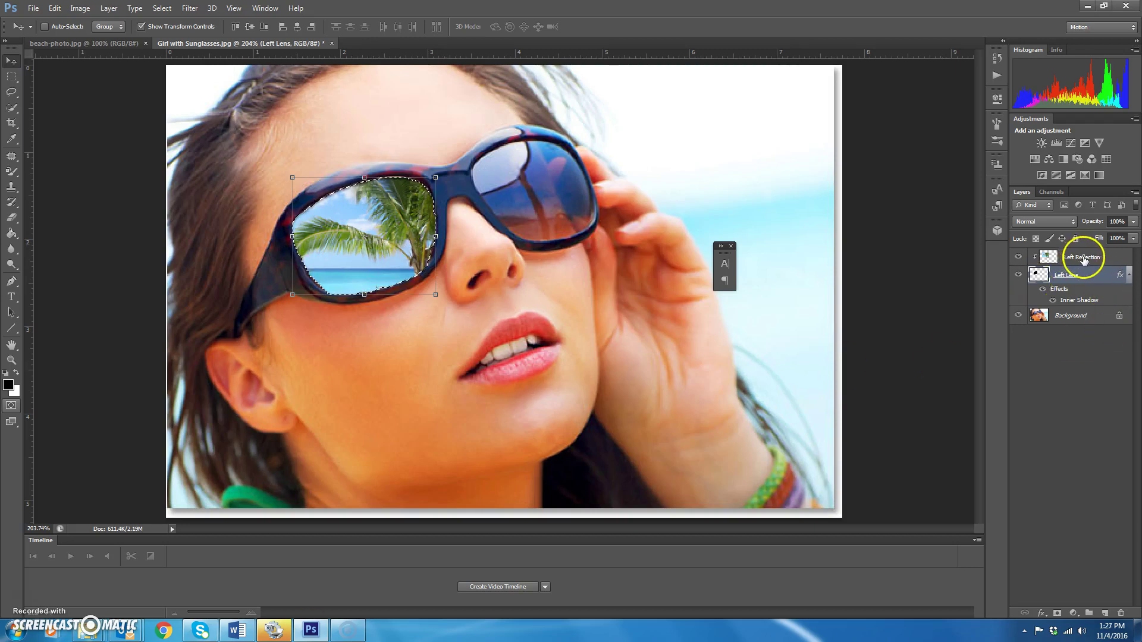
{"action": "left_click", "coordinate": [1085, 258]}
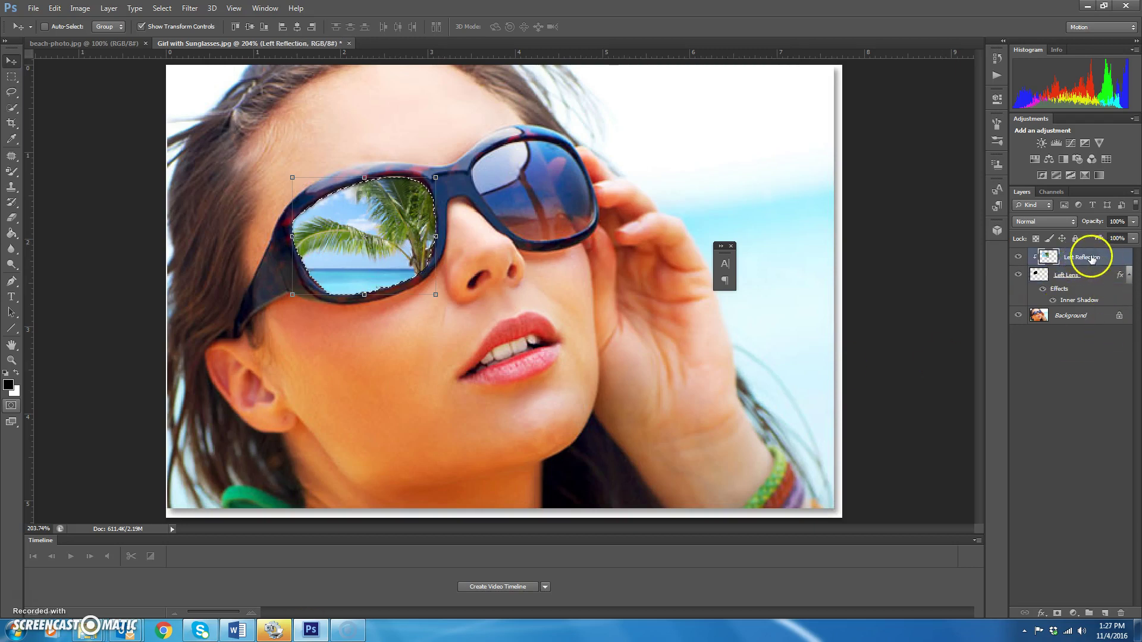
{"action": "left_click", "coordinate": [1019, 257]}
{"action": "left_click", "coordinate": [1019, 258]}
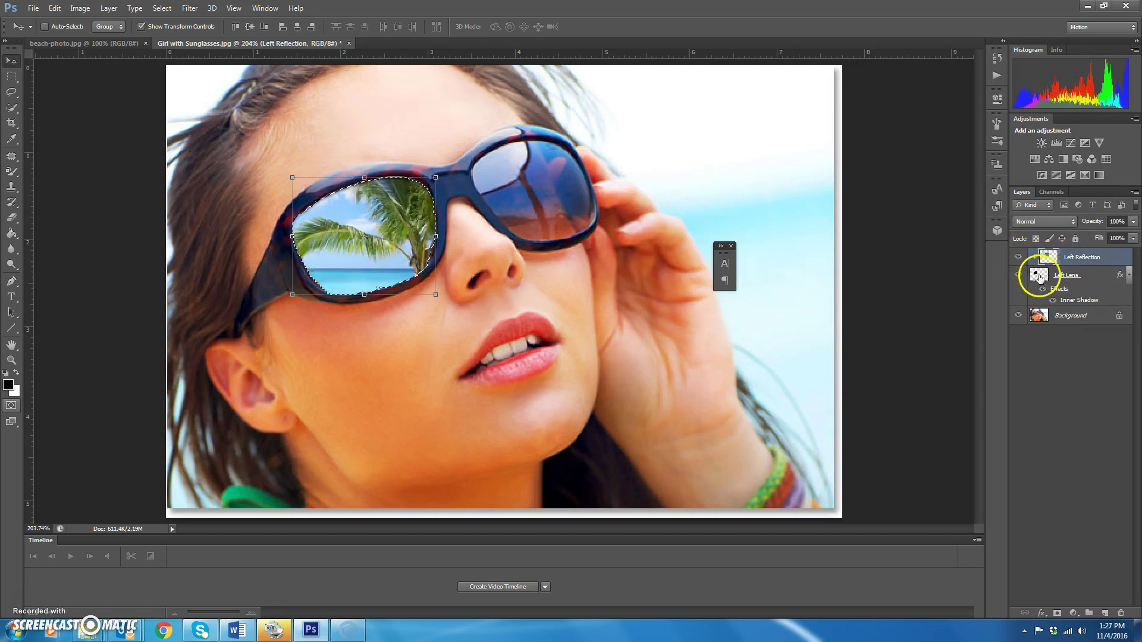
{"action": "left_click", "coordinate": [1017, 275]}
{"action": "left_click", "coordinate": [1018, 274]}
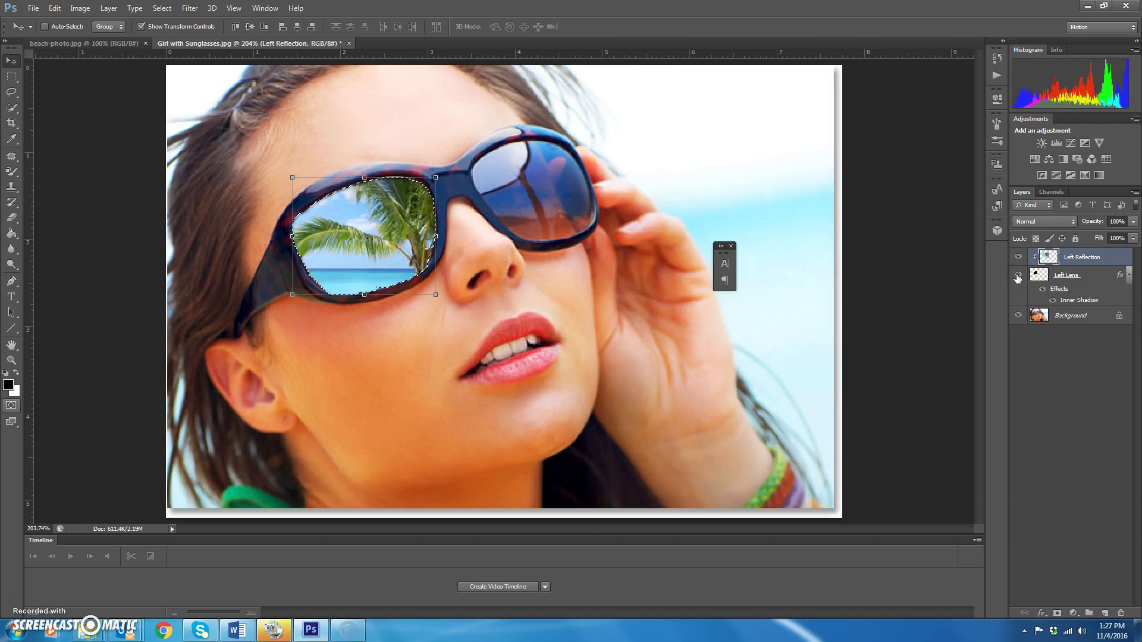
{"action": "left_click", "coordinate": [1043, 257]}
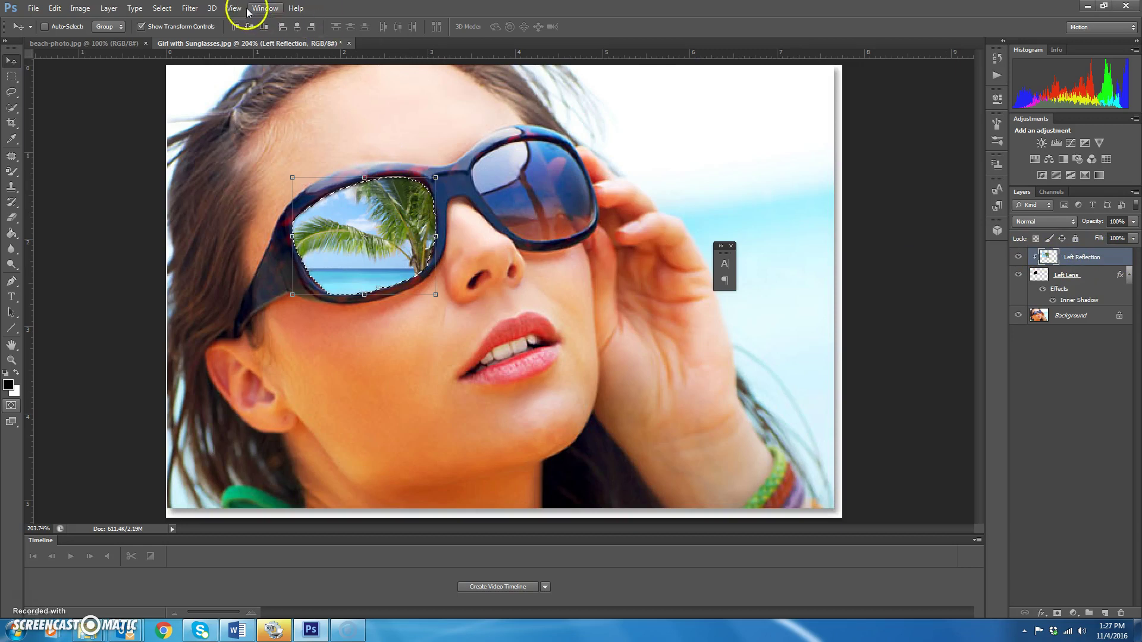
Apply the Spherize filter to the selected part of Left Reflection with a 30% amount in Horizontal Only mode.
{"action": "left_click", "coordinate": [196, 8]}
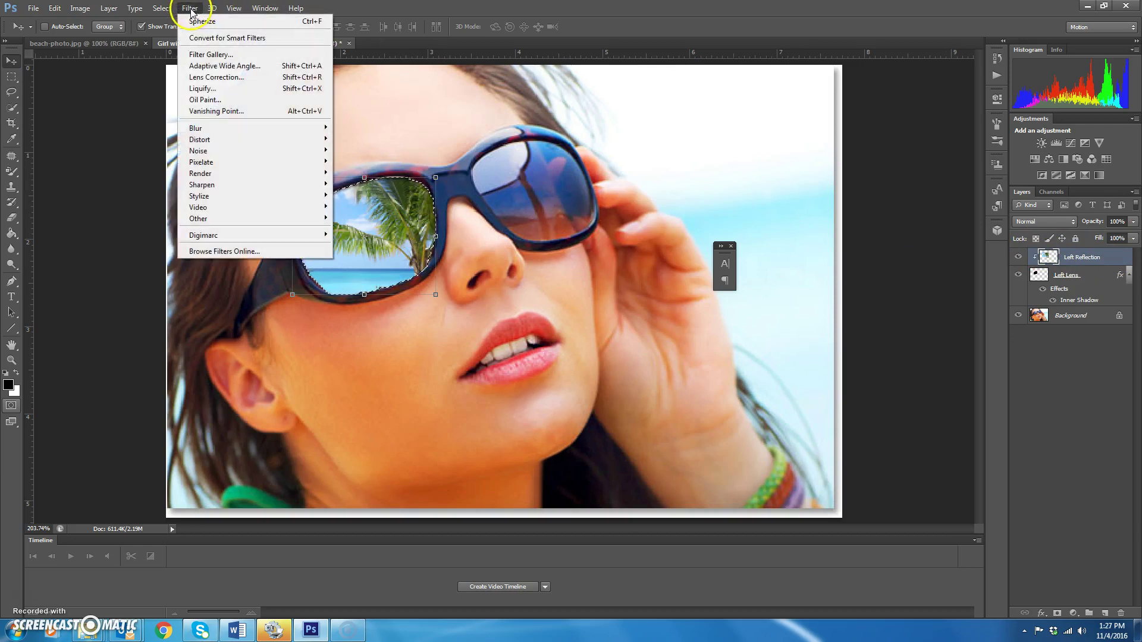
{"action": "mouse_move", "coordinate": [213, 142]}
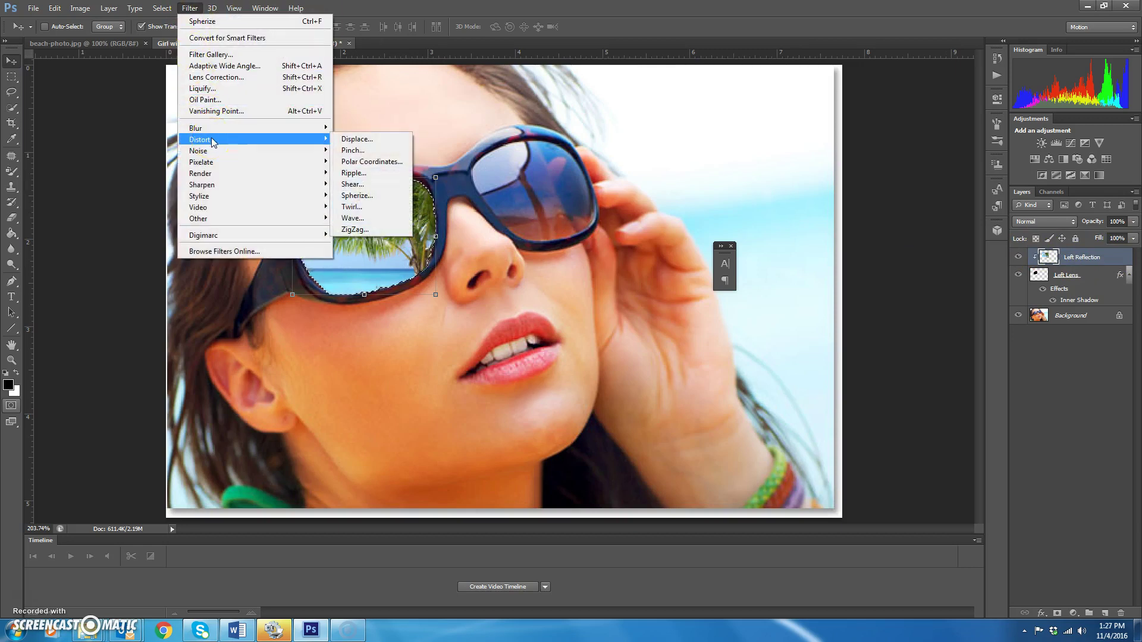
{"action": "left_click", "coordinate": [351, 198]}
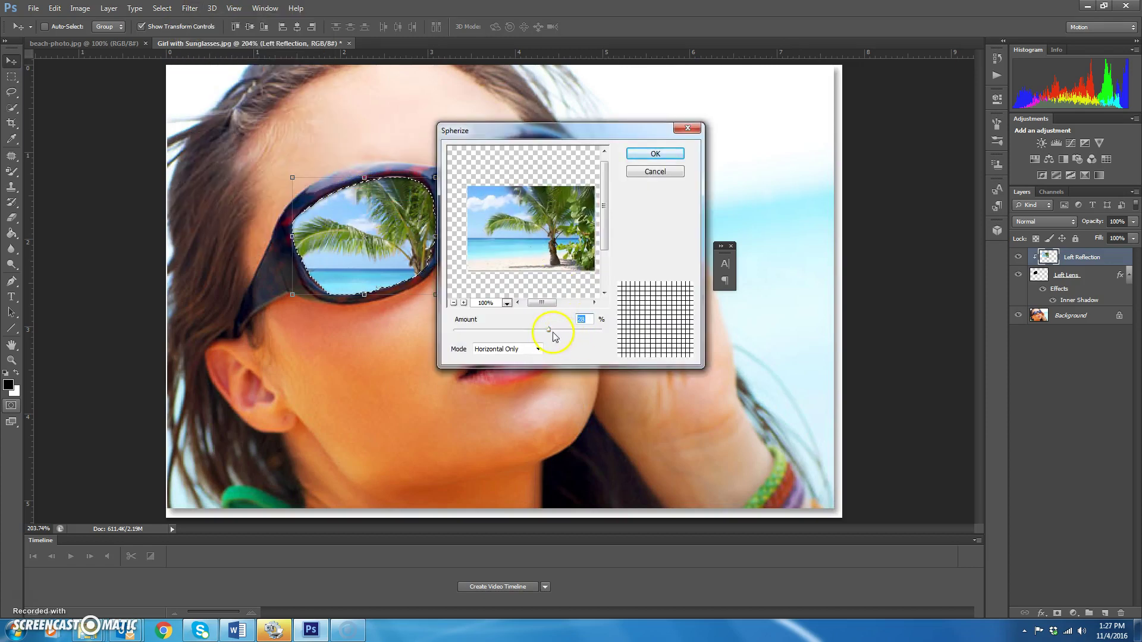
{"action": "left_click_drag", "start_coordinate": [552, 330], "coordinate": [468, 343]}
{"action": "left_click_drag", "start_coordinate": [522, 339], "coordinate": [605, 331]}
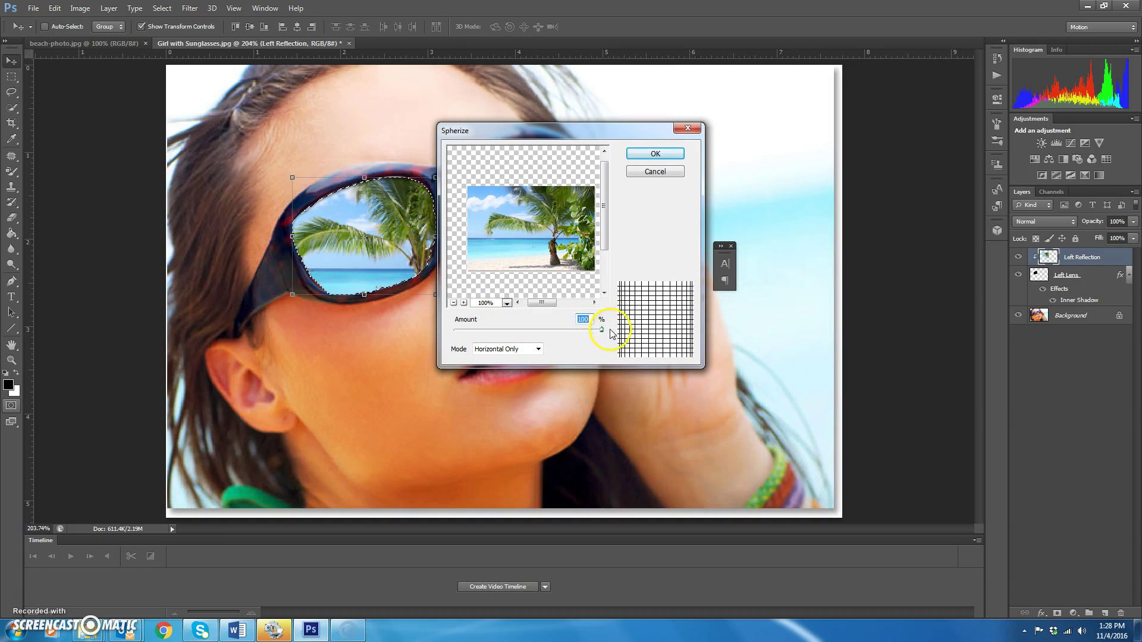
{"action": "left_click_drag", "start_coordinate": [602, 329], "coordinate": [561, 330]}
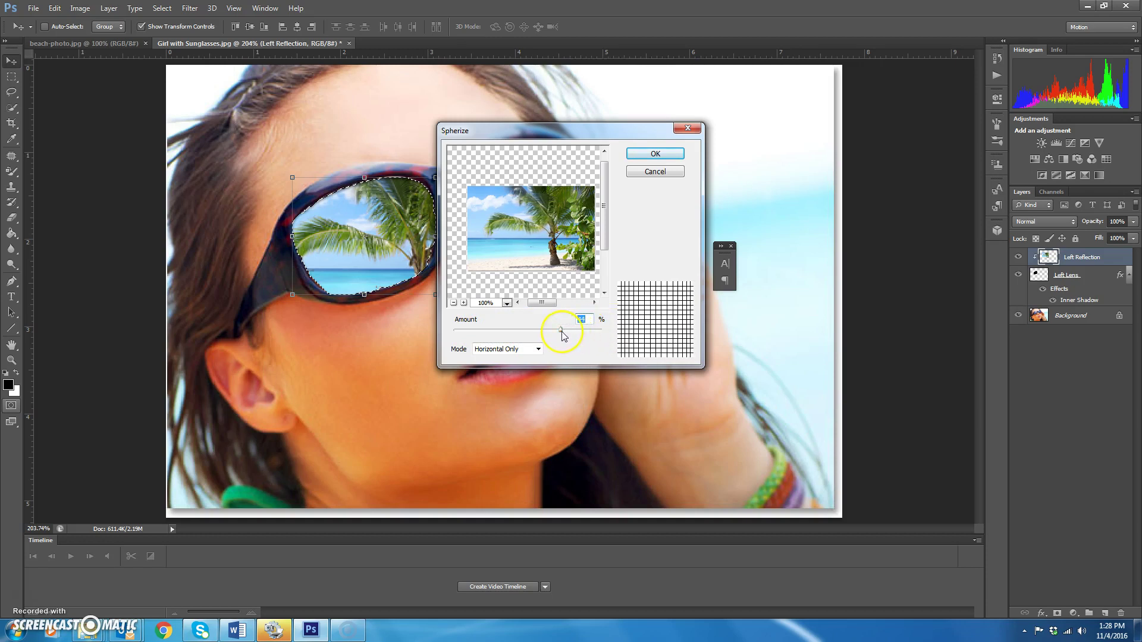
{"action": "left_click", "coordinate": [501, 351]}
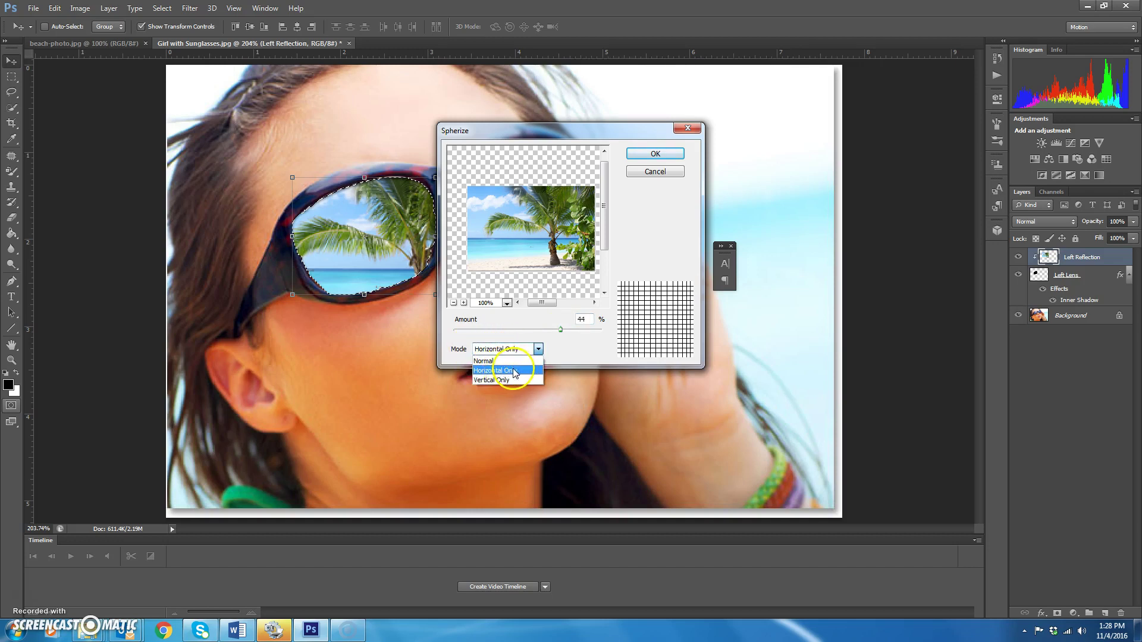
{"action": "left_click", "coordinate": [509, 370]}
{"action": "mouse_move", "coordinate": [561, 331]}
{"action": "left_mouse_down"}
{"action": "mouse_move", "coordinate": [572, 333]}
{"action": "mouse_move", "coordinate": [550, 335]}
{"action": "left_mouse_up"}
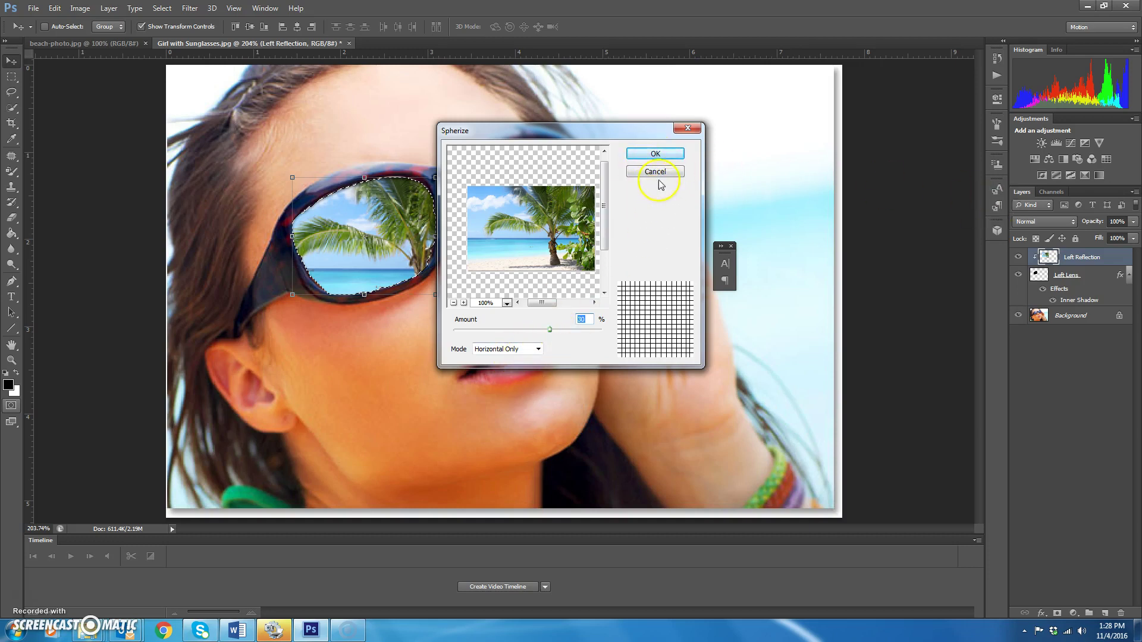
{"action": "left_click", "coordinate": [656, 156]}
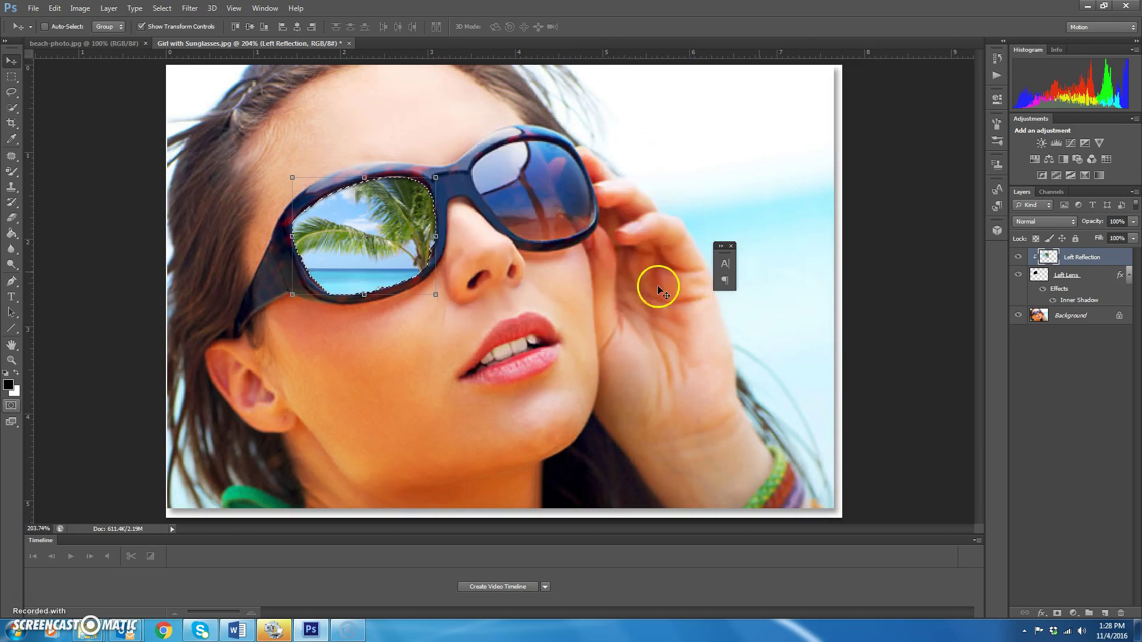
Clear the lens selection, duplicate the Left Reflection layer, and make the copy a clipping mask on the left lens.
{"action": "left_click", "coordinate": [1117, 257]}
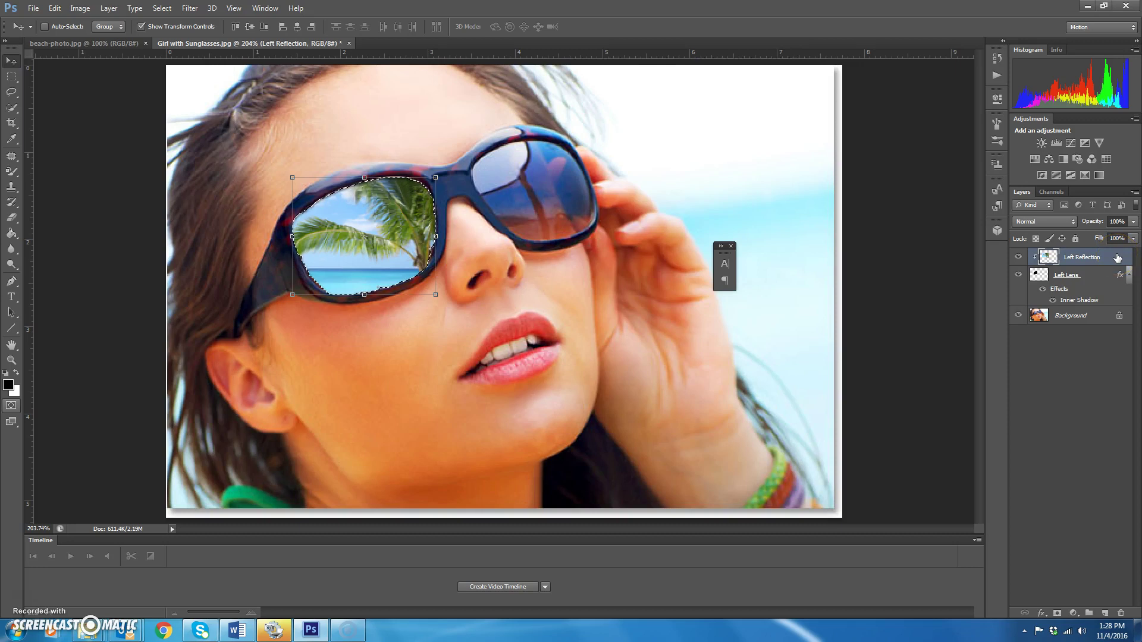
{"action": "left_click_drag", "start_coordinate": [1070, 255], "coordinate": [1123, 259]}
{"action": "key", "text": "ctrl+d"}
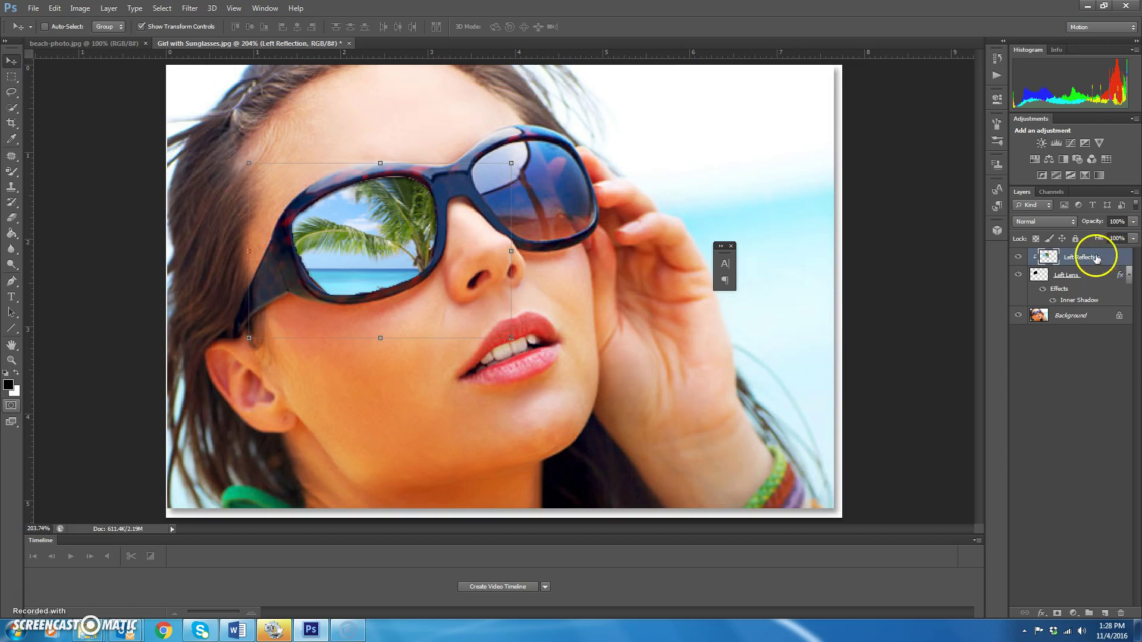
{"action": "key", "text": "ctrl+j"}
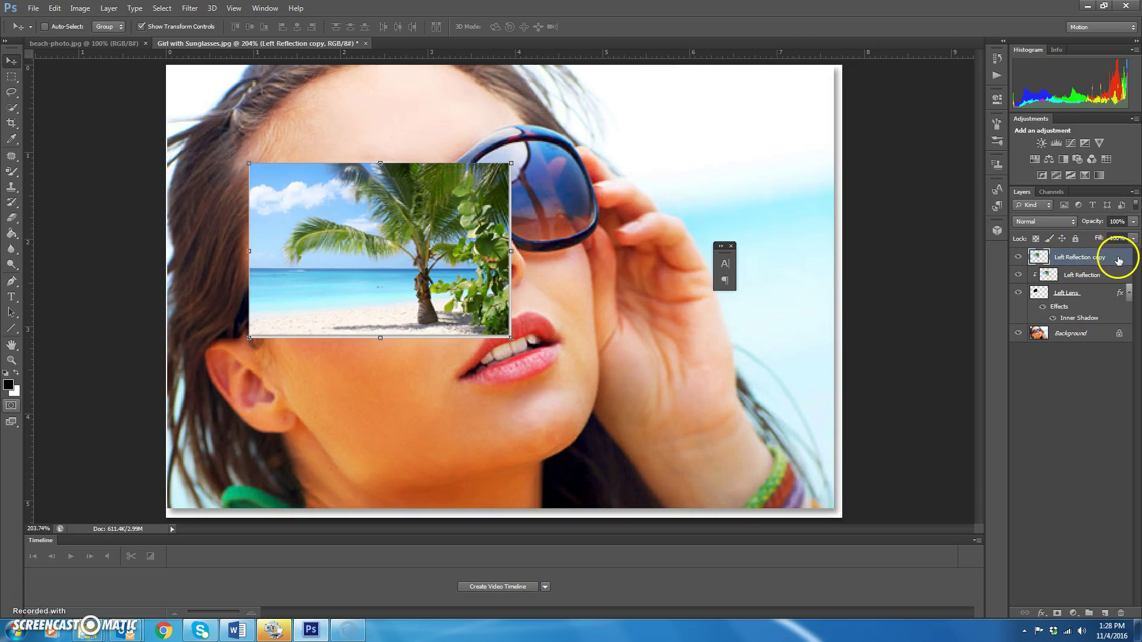
{"action": "right_click", "coordinate": [1125, 266]}
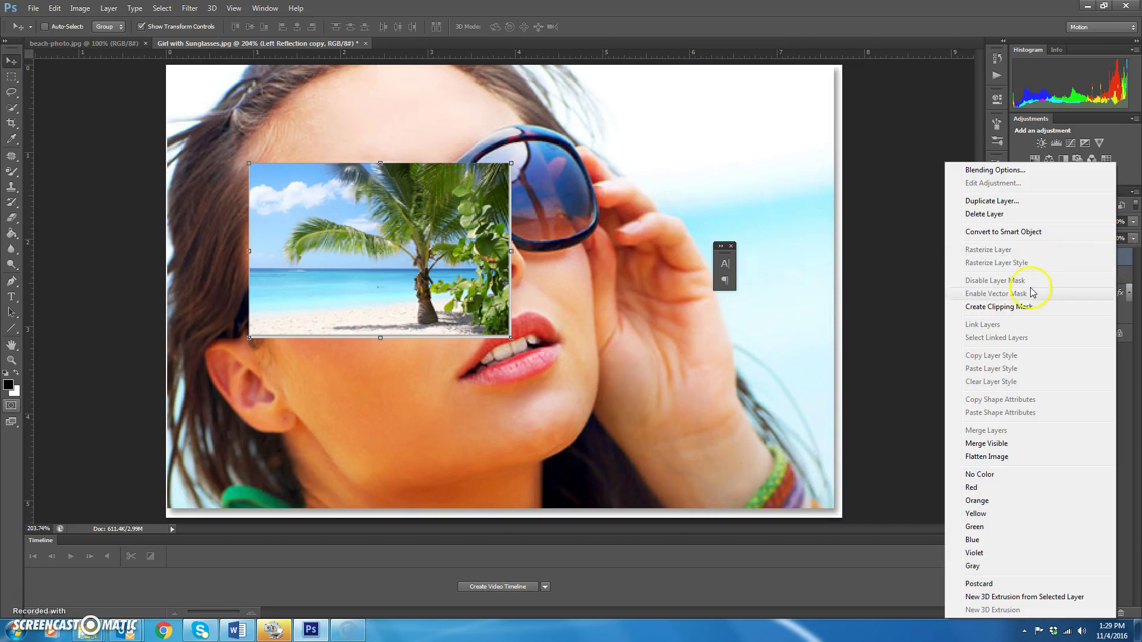
{"action": "left_click", "coordinate": [1033, 306]}
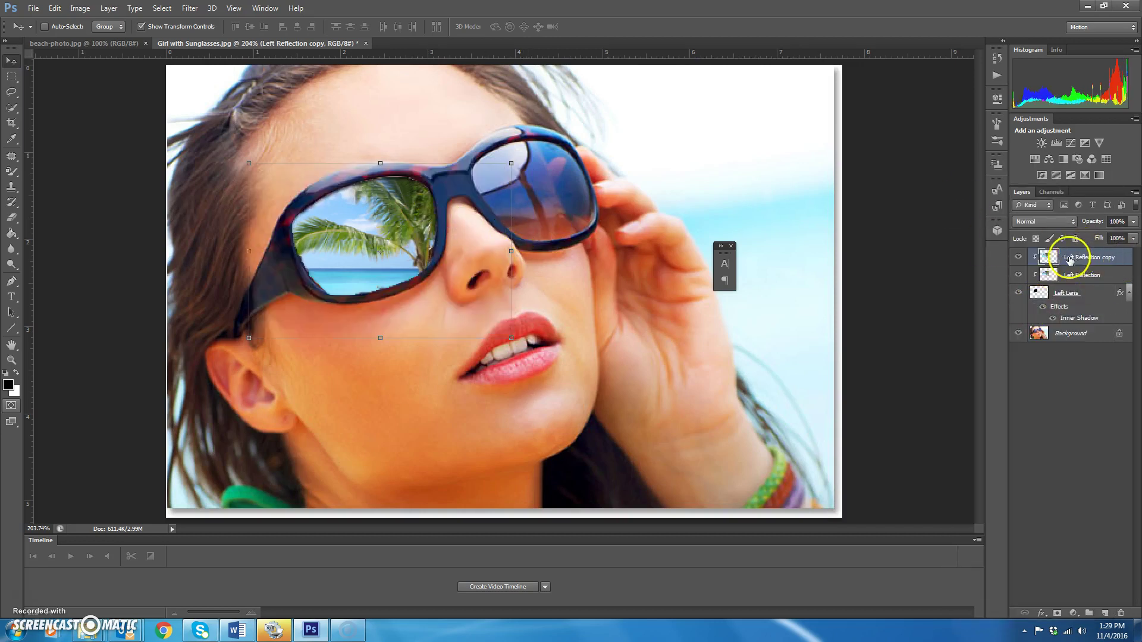
Set the Left Reflection copy's blend mode to Multiply and its opacity to 80%.
{"action": "left_click", "coordinate": [1062, 223]}
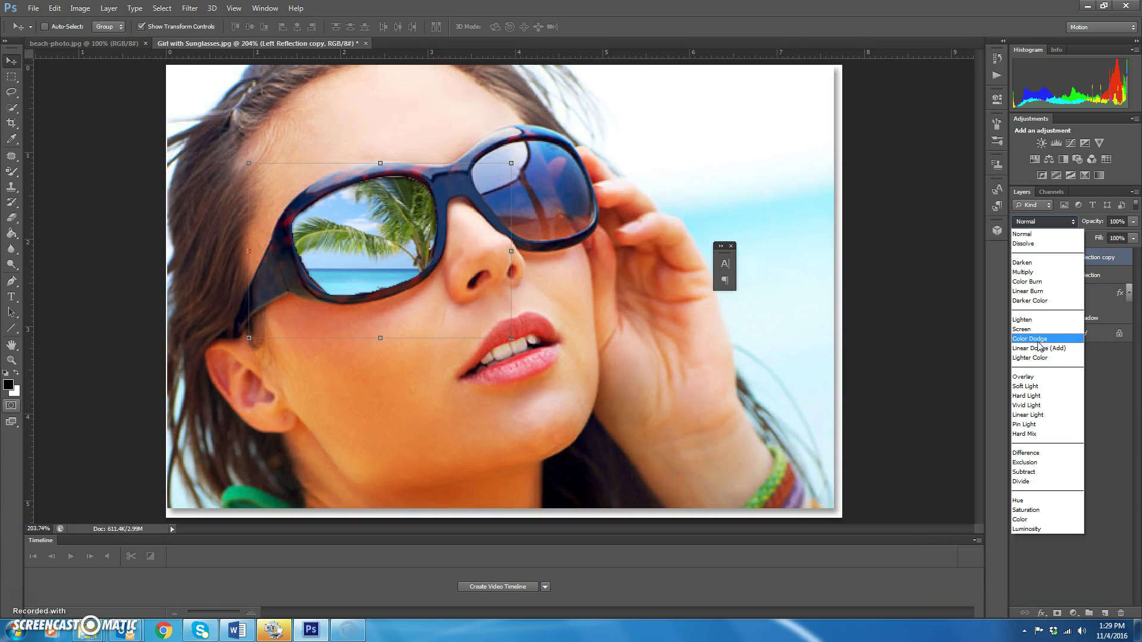
{"action": "left_click", "coordinate": [1025, 275]}
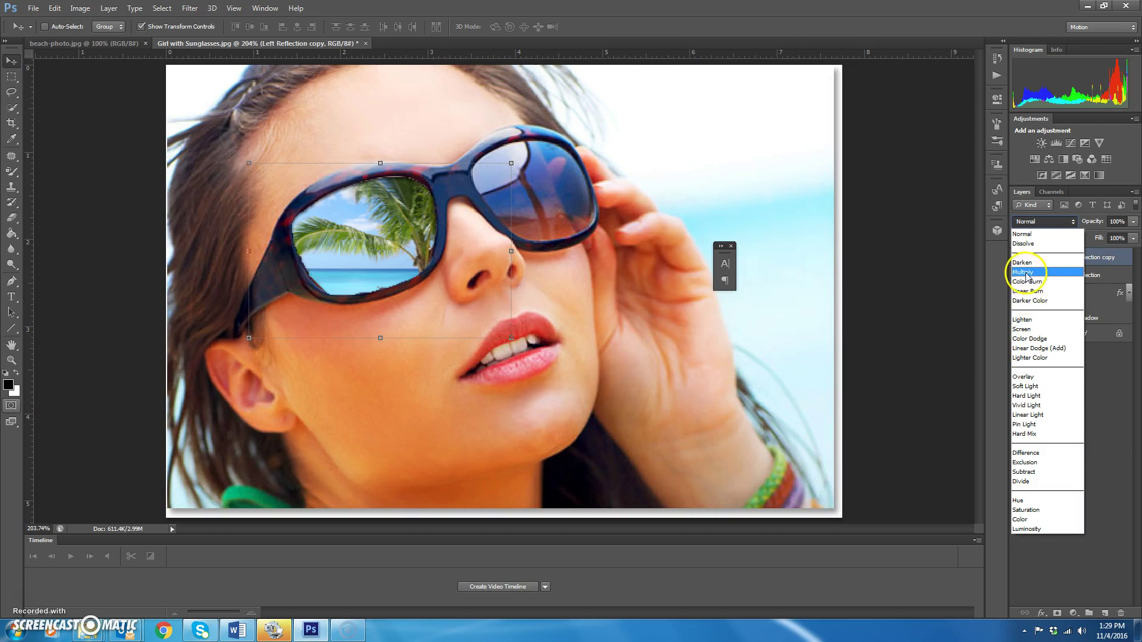
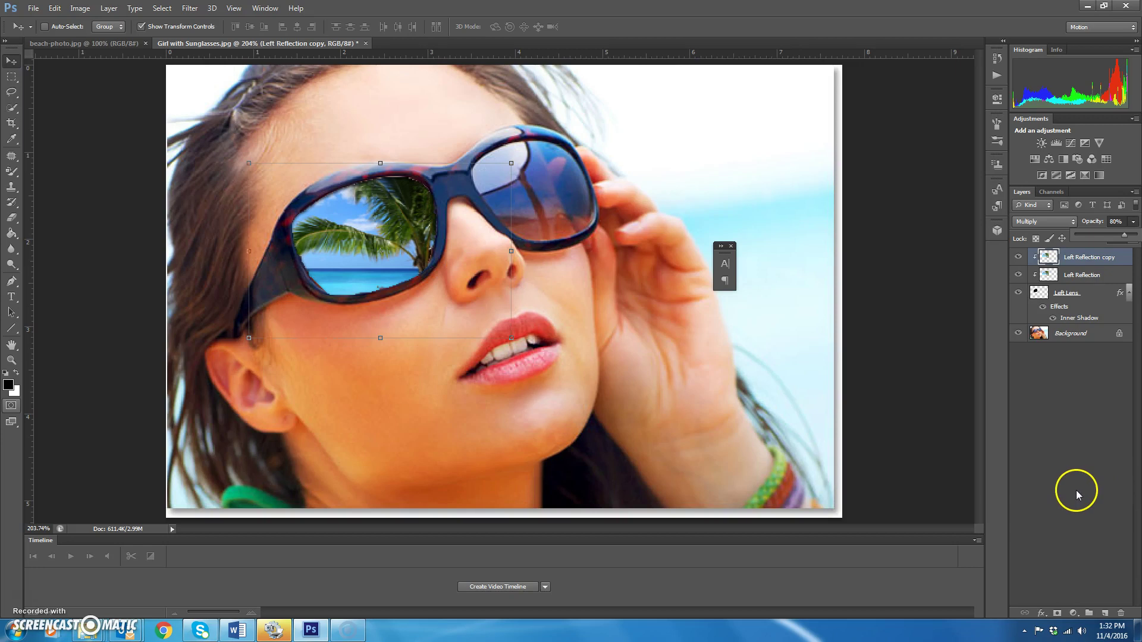
Add a new top layer named Glare and load the Left Lens layer's shape as a selection.
{"action": "left_click", "coordinate": [1105, 614]}
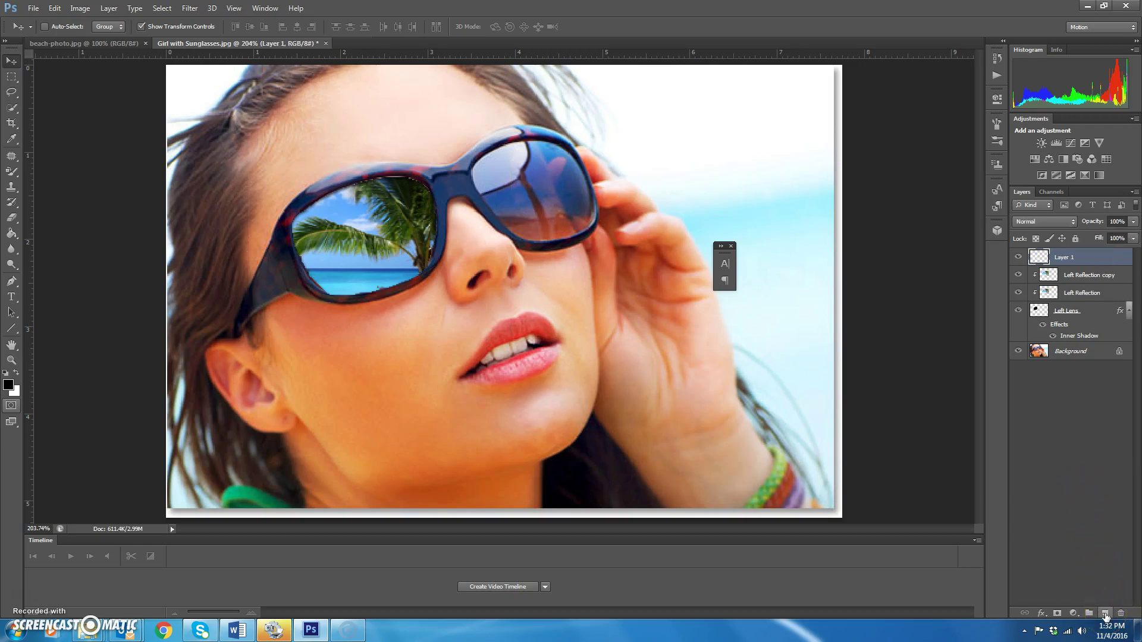
{"action": "left_click", "coordinate": [1107, 616]}
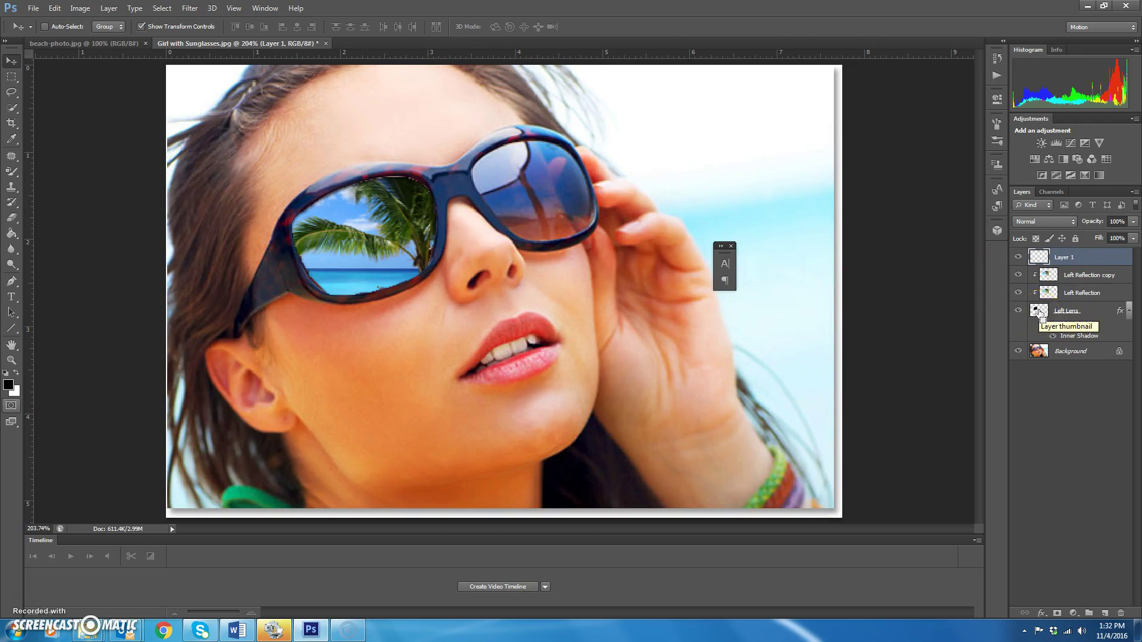
{"action": "left_click", "coordinate": [1036, 310], "text": "ctrl"}
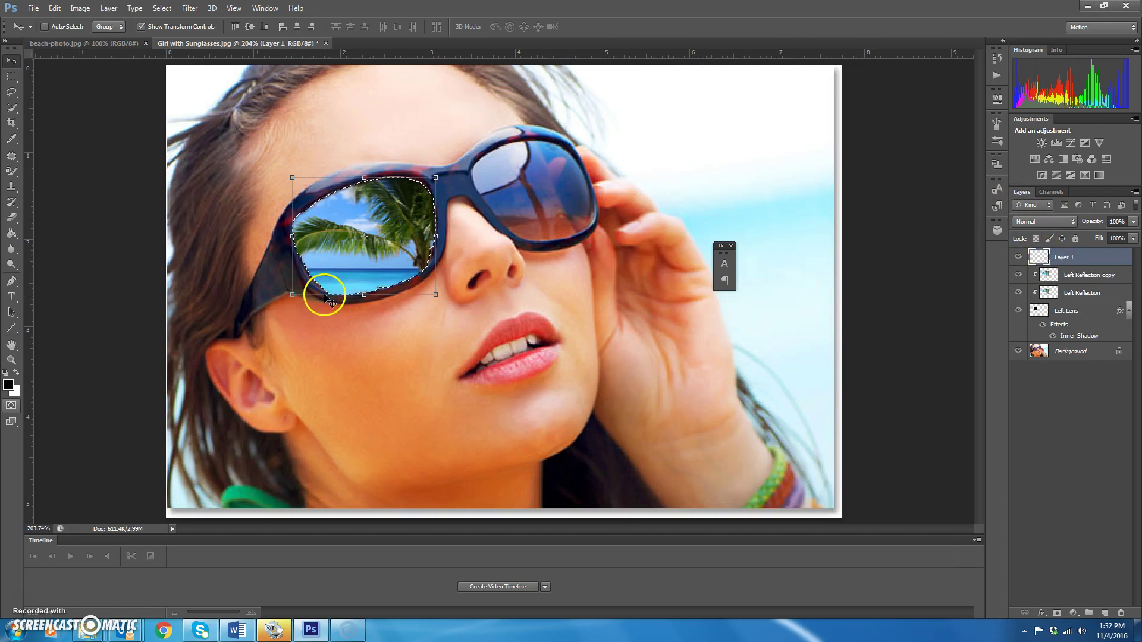
{"action": "double_click", "coordinate": [1065, 257]}
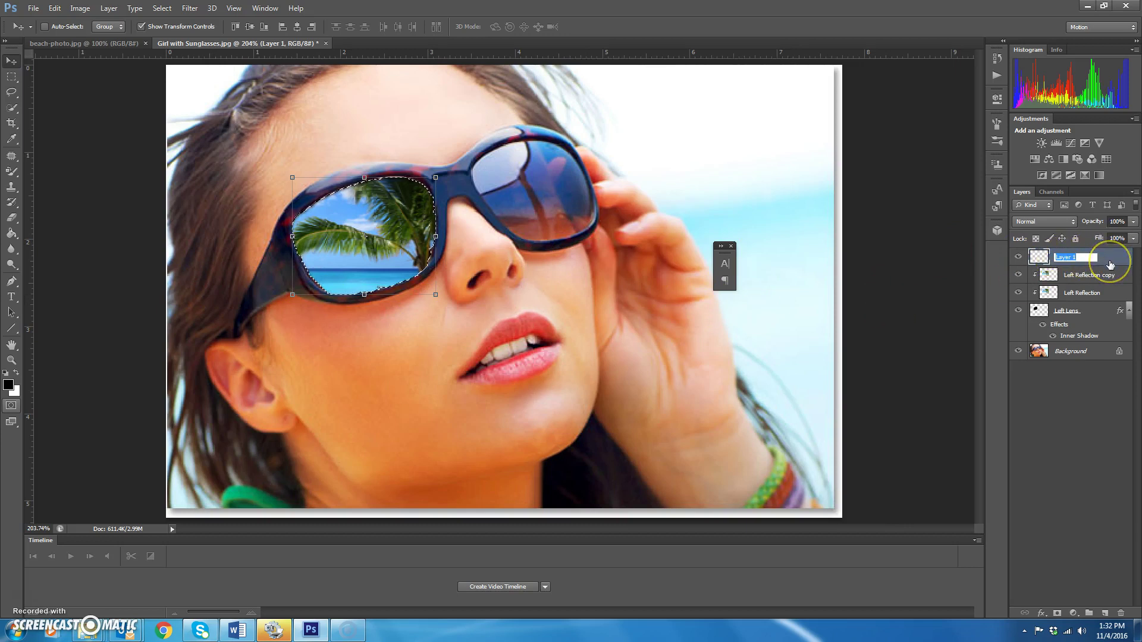
{"action": "key", "text": "Return"}
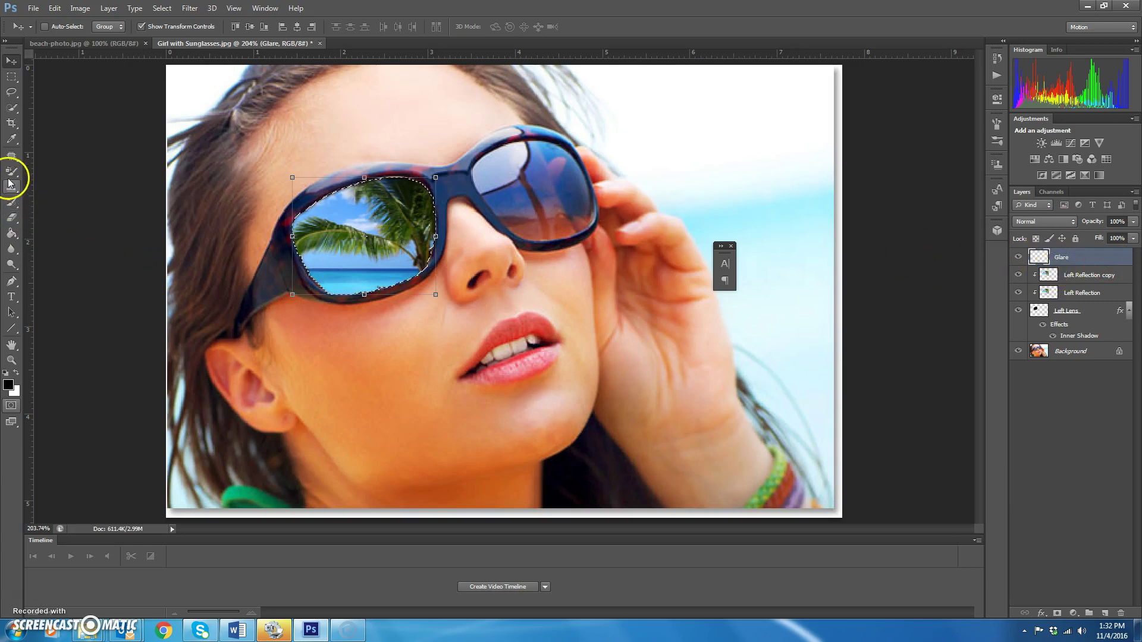
Draw a linear white-to-transparent gradient on the Glare layer from the lens's upper right edge diagonally toward its centre.
{"action": "left_click", "coordinate": [13, 236]}
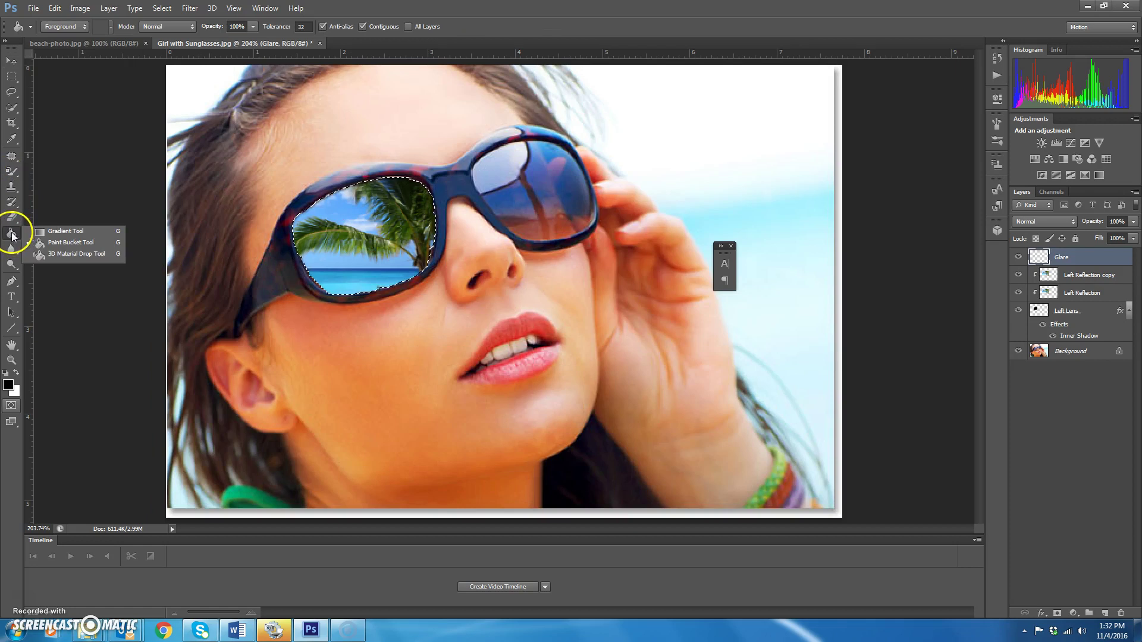
{"action": "left_click", "coordinate": [70, 232]}
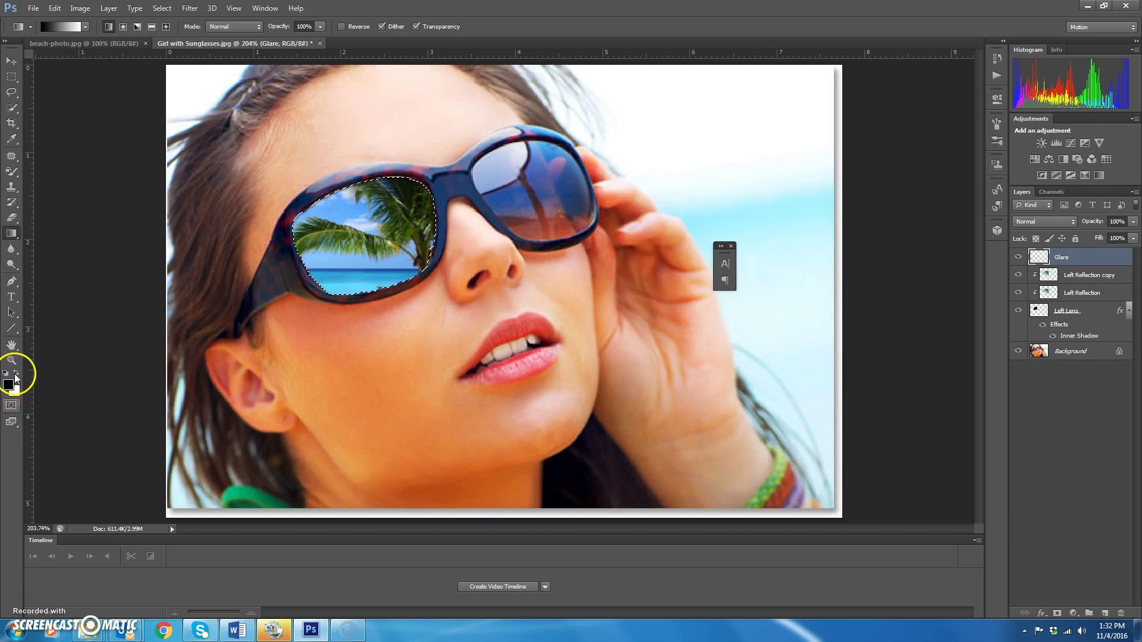
{"action": "left_click", "coordinate": [17, 376]}
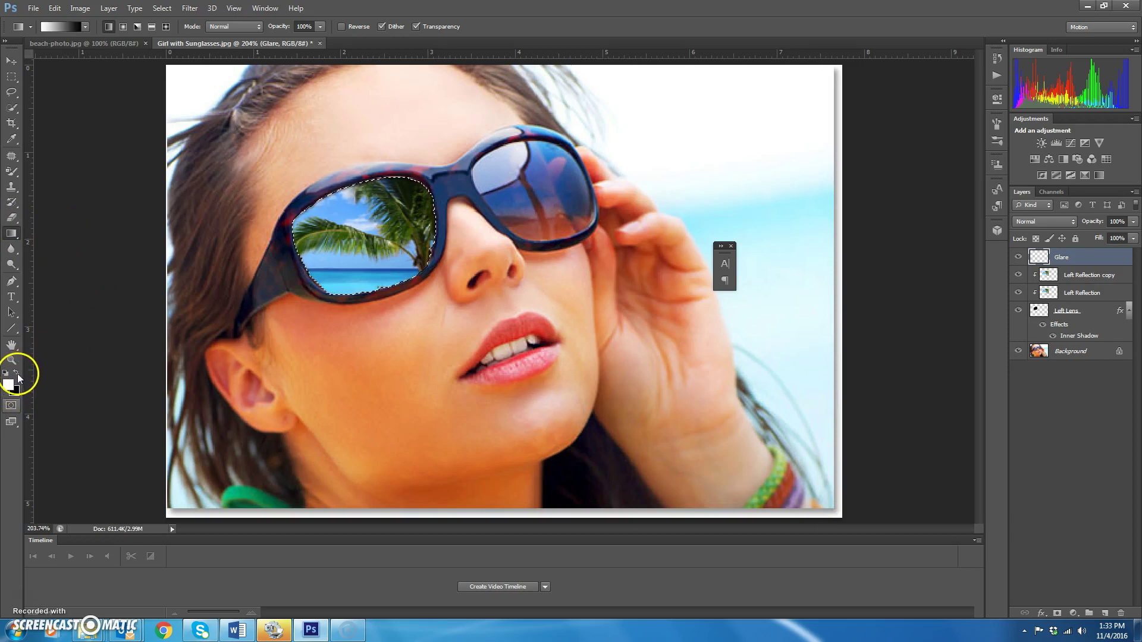
{"action": "left_click", "coordinate": [86, 26]}
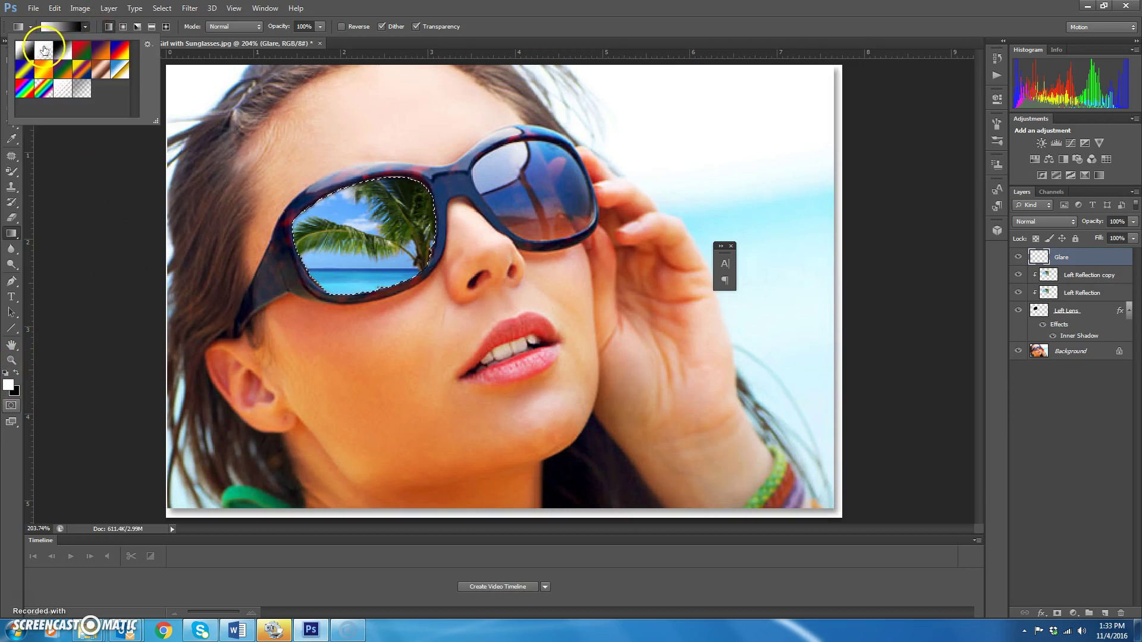
{"action": "left_click", "coordinate": [108, 27]}
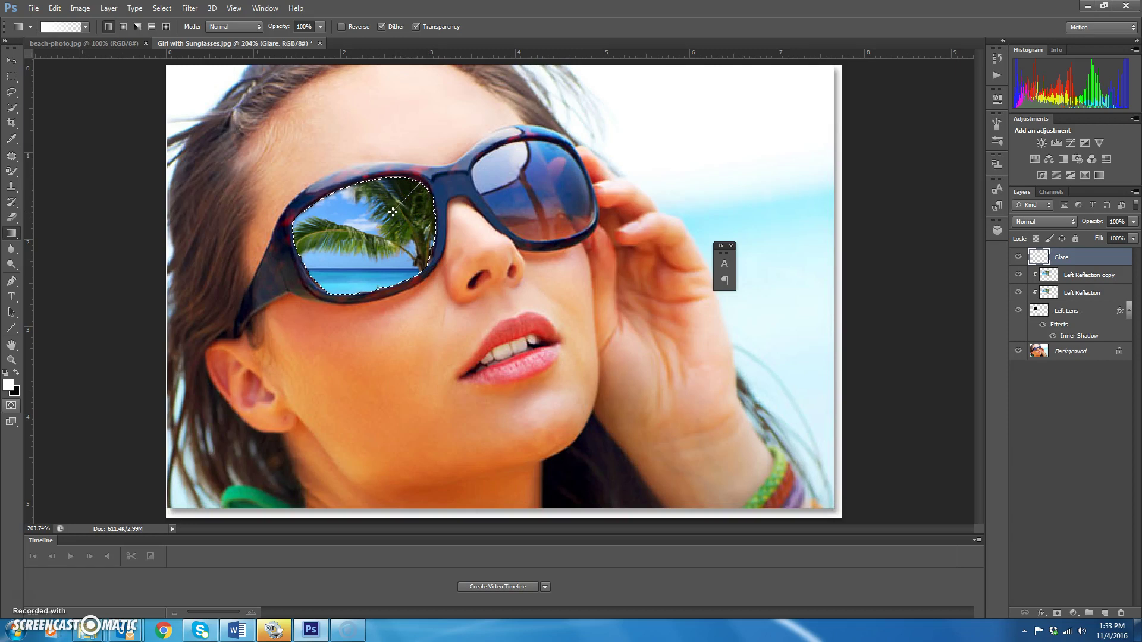
{"action": "left_click_drag", "start_coordinate": [393, 211], "coordinate": [392, 213]}
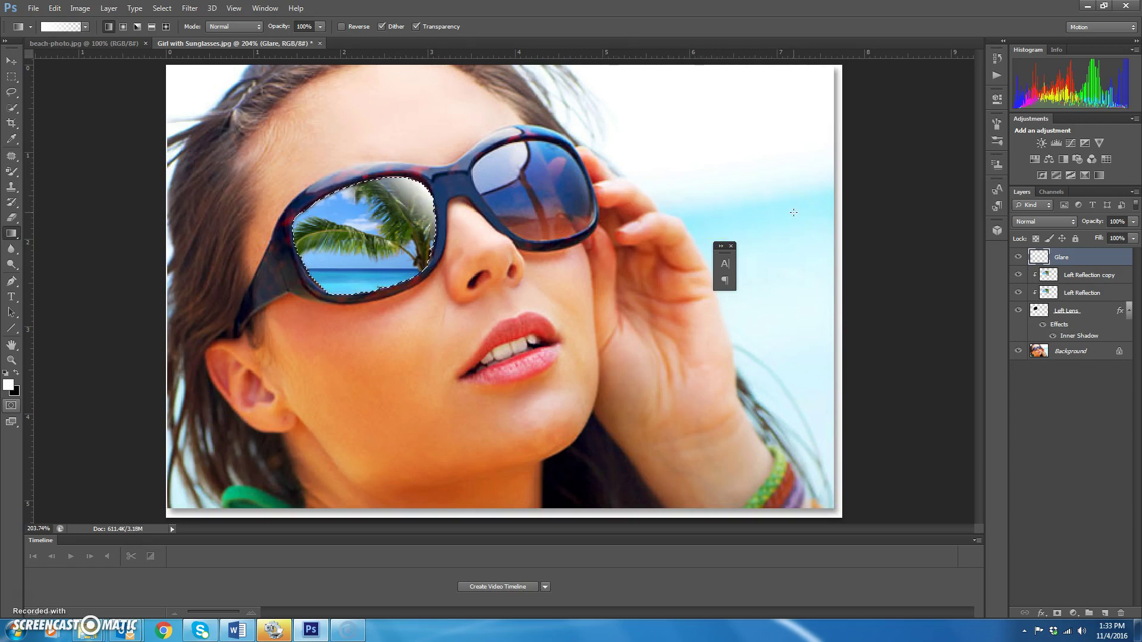
{"action": "key", "text": "ctrl+z"}
Lower the Glare layer's opacity to 78% and clear the left lens selection.
{"action": "left_click", "coordinate": [1135, 224]}
{"action": "left_click_drag", "start_coordinate": [1132, 236], "coordinate": [1122, 237]}
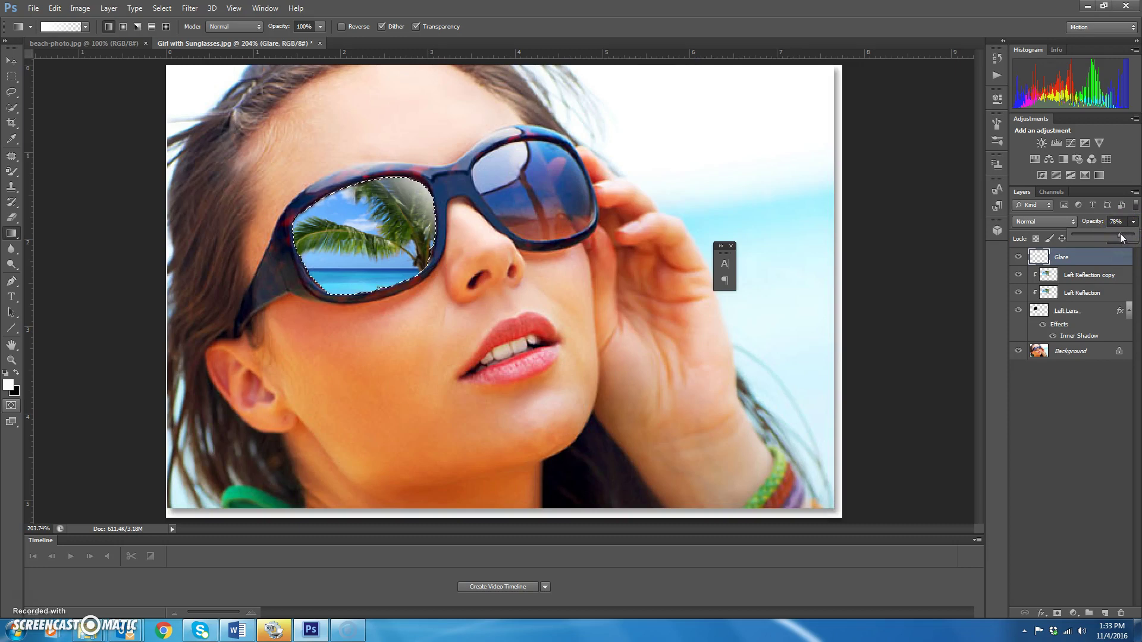
{"action": "left_click", "coordinate": [657, 249]}
{"action": "key", "text": "ctrl+d"}
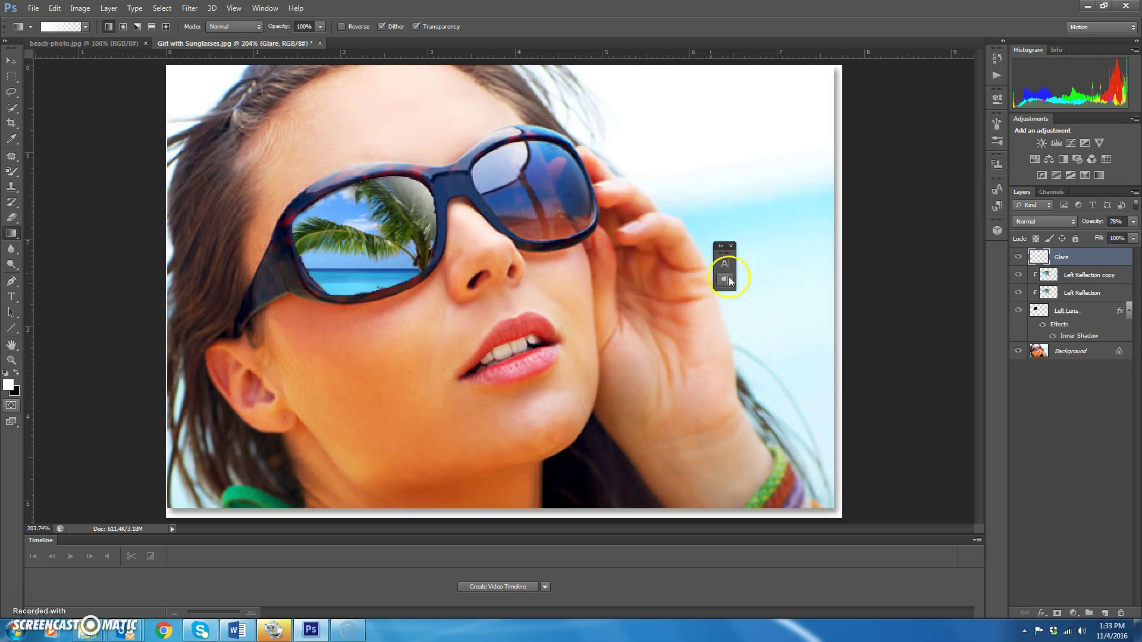
Select the whole right lens on the Background layer with the Quick Selection tool.
{"action": "double_click", "coordinate": [11, 360]}
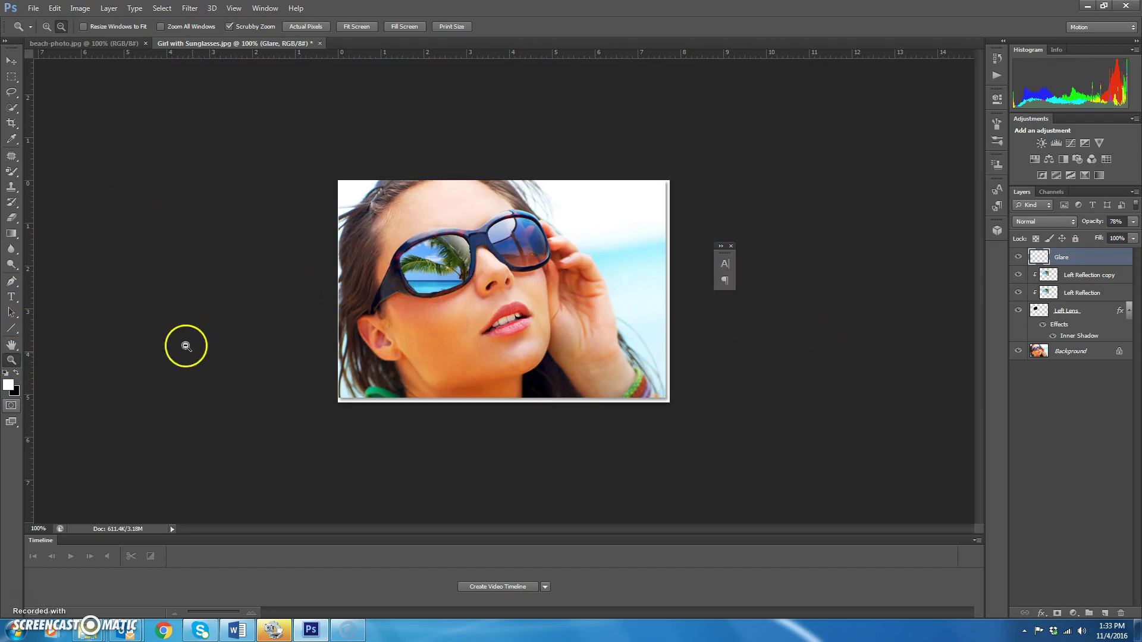
{"action": "left_click", "coordinate": [11, 359]}
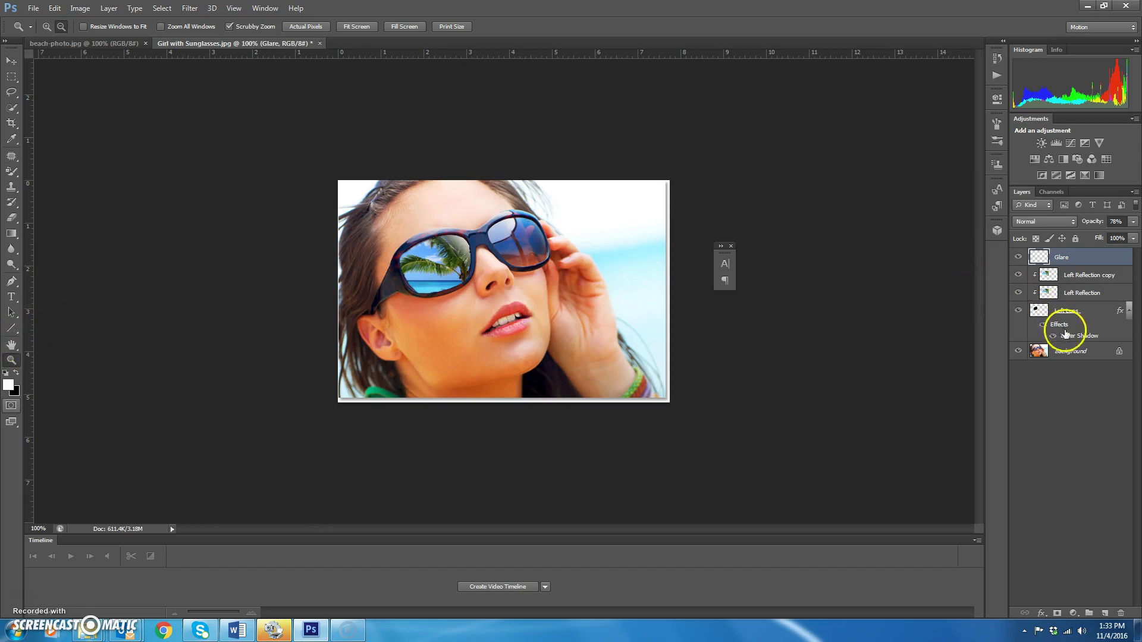
{"action": "left_click", "coordinate": [1079, 355]}
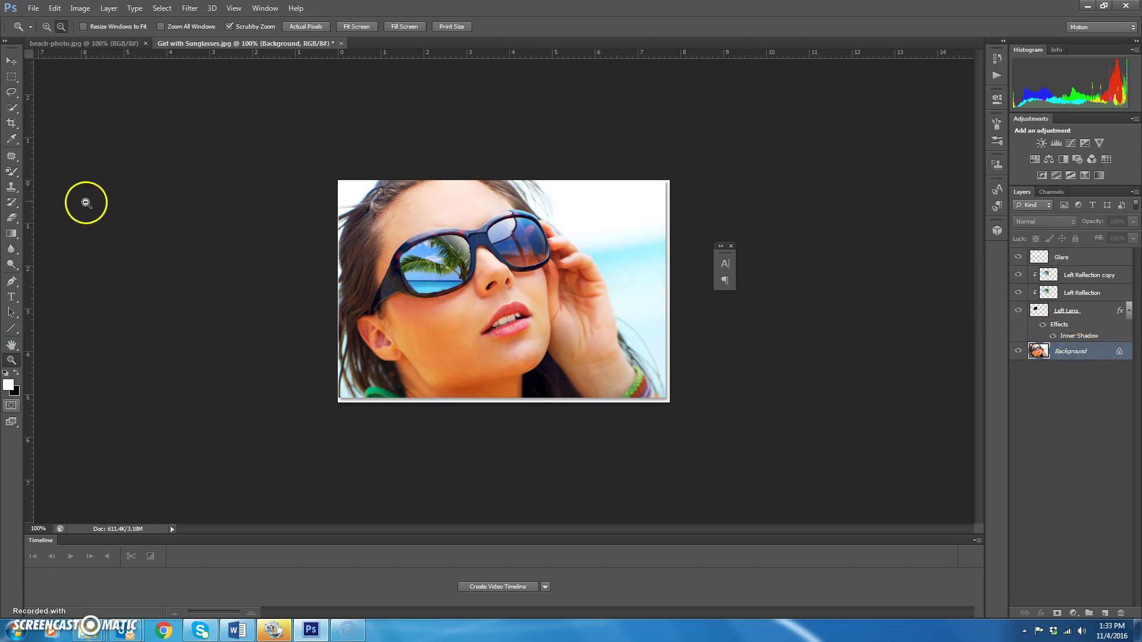
{"action": "left_click", "coordinate": [12, 108]}
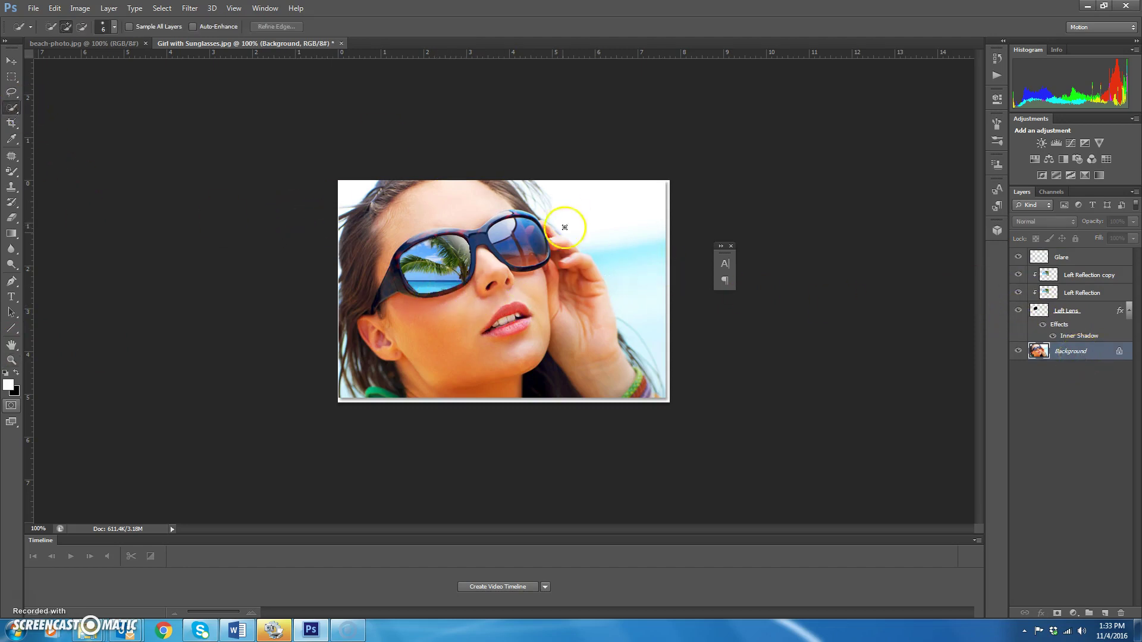
{"action": "left_click", "coordinate": [518, 247]}
{"action": "left_click", "coordinate": [521, 243]}
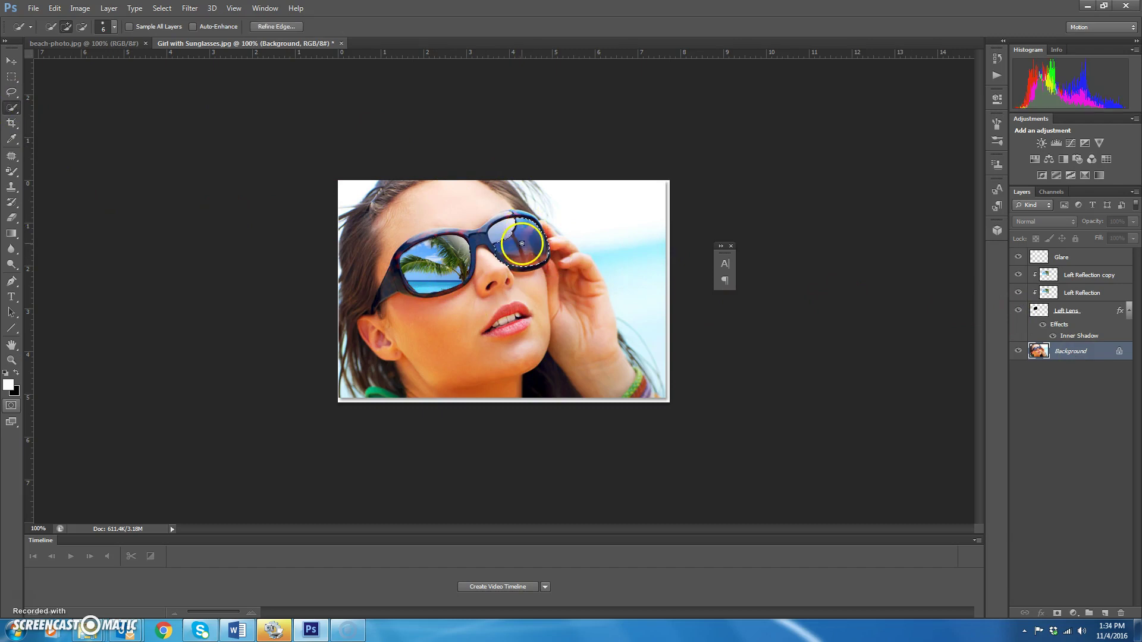
{"action": "key", "text": "ctrl+plus"}
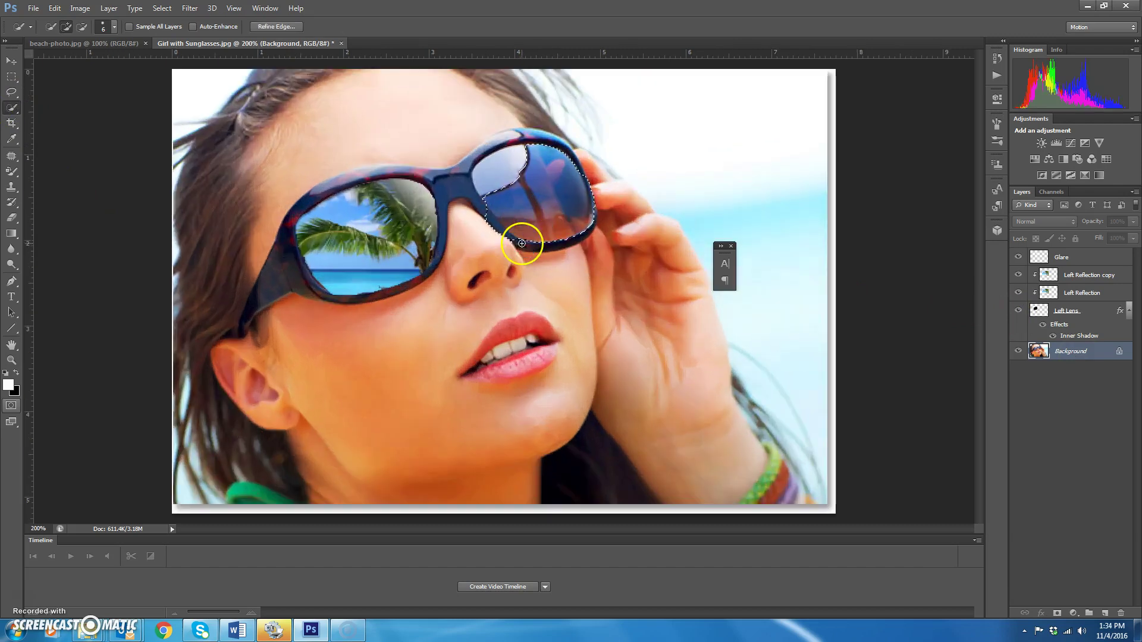
{"action": "left_click_drag", "start_coordinate": [512, 175], "coordinate": [523, 173]}
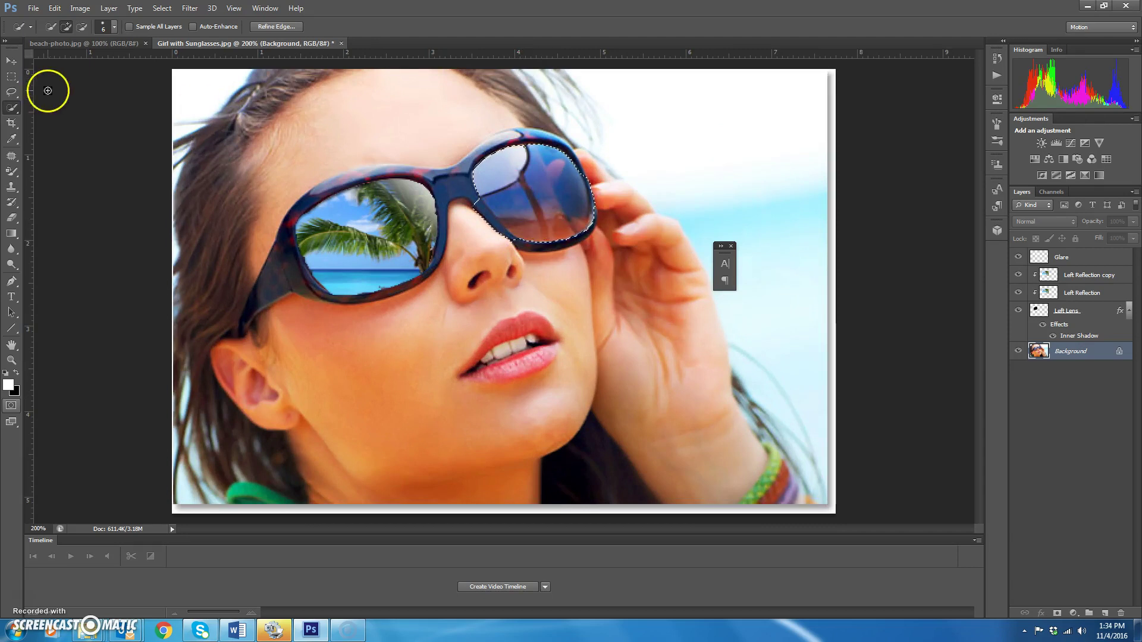
Subtract the spill onto the frame from the right lens selection and add back the missed area at the lens's outer edge.
{"action": "left_click", "coordinate": [82, 28]}
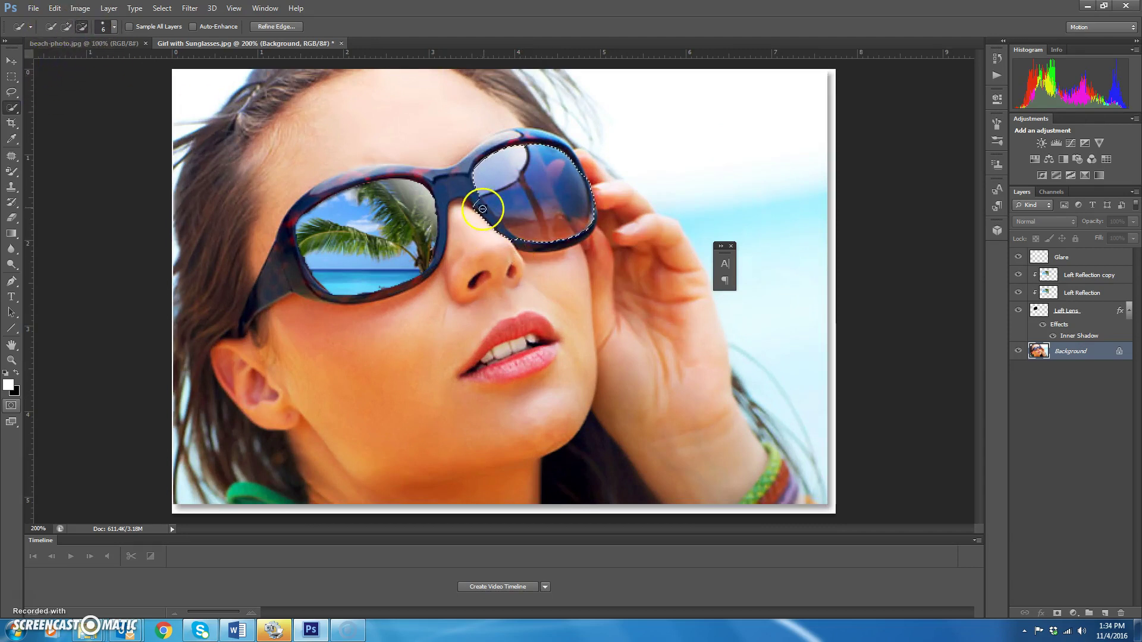
{"action": "mouse_move", "coordinate": [489, 224]}
{"action": "left_mouse_down"}
{"action": "mouse_move", "coordinate": [553, 251]}
{"action": "mouse_move", "coordinate": [587, 239]}
{"action": "mouse_move", "coordinate": [601, 214]}
{"action": "mouse_move", "coordinate": [586, 171]}
{"action": "mouse_move", "coordinate": [591, 232]}
{"action": "mouse_move", "coordinate": [587, 197]}
{"action": "left_mouse_up"}
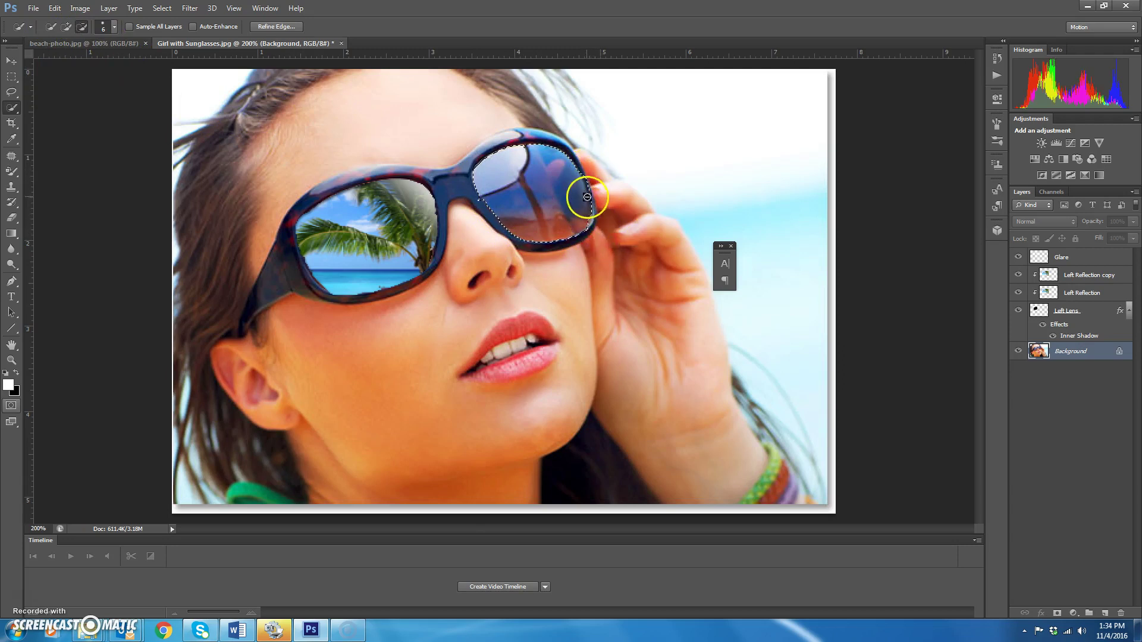
{"action": "left_click", "coordinate": [67, 27]}
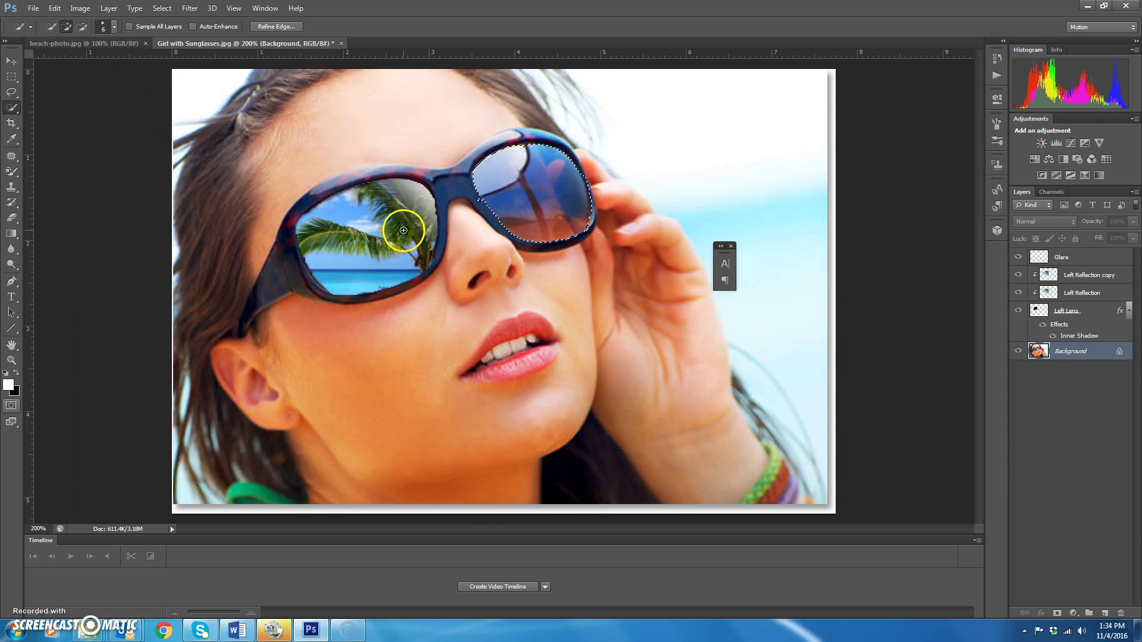
{"action": "left_click", "coordinate": [592, 224]}
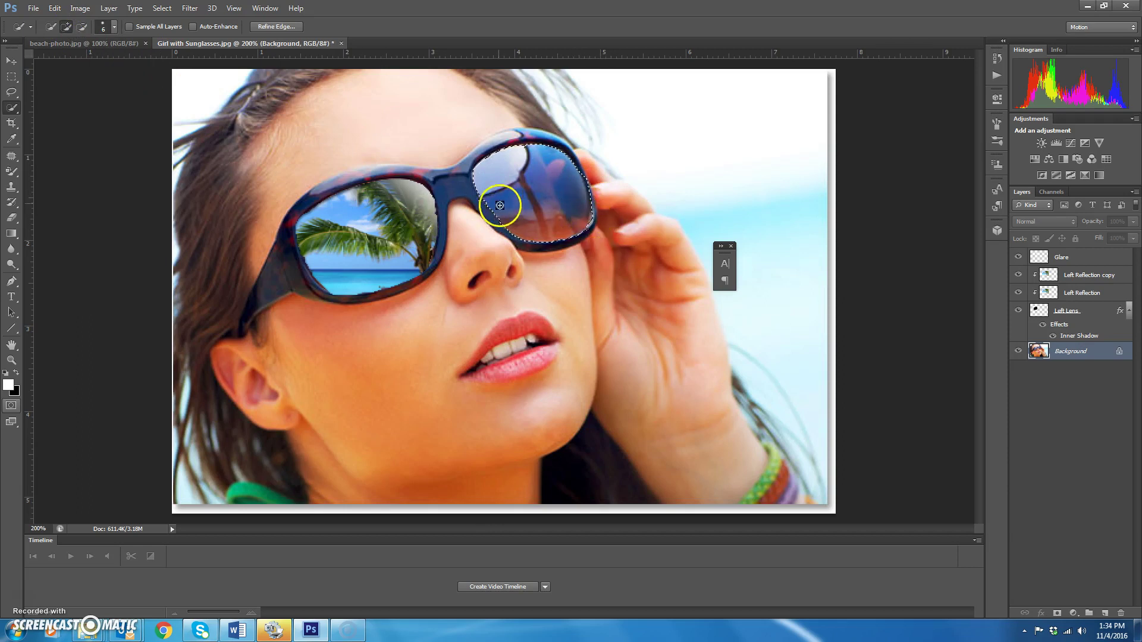
{"action": "left_click", "coordinate": [82, 26]}
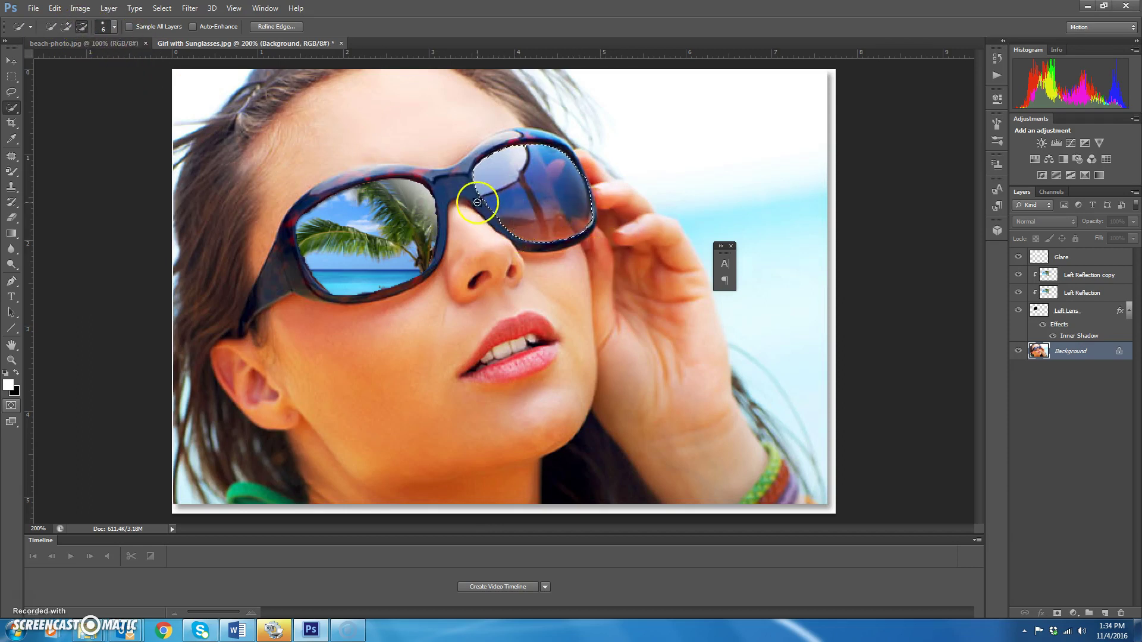
Refine the edge of the right lens selection with a Smooth value of 27, output to selection.
{"action": "left_click", "coordinate": [287, 26]}
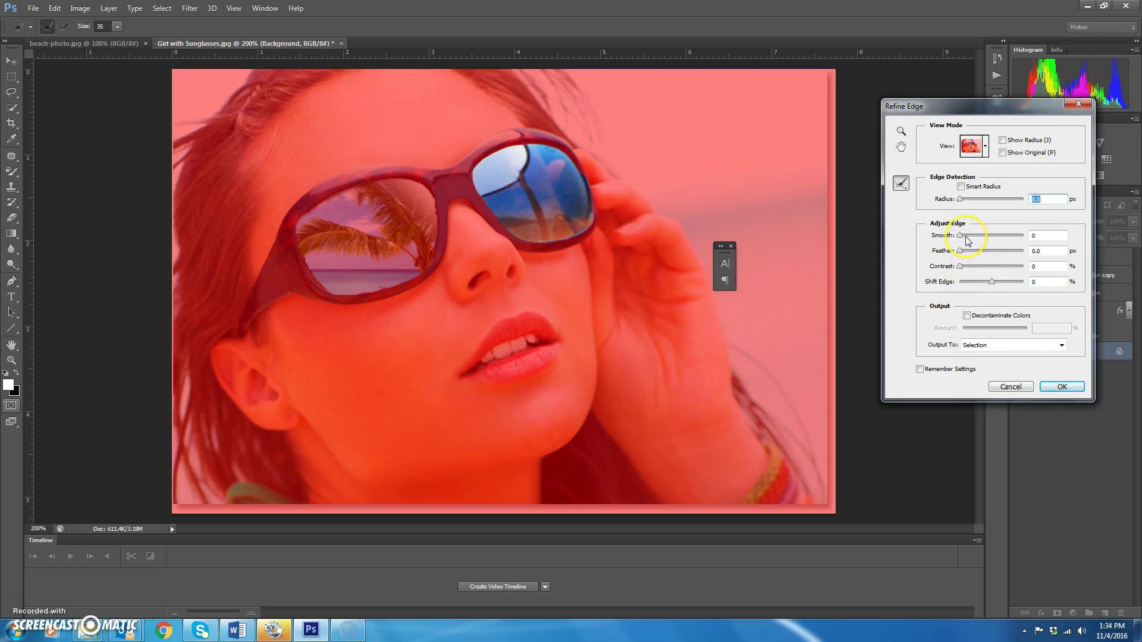
{"action": "left_click_drag", "start_coordinate": [964, 239], "coordinate": [976, 239]}
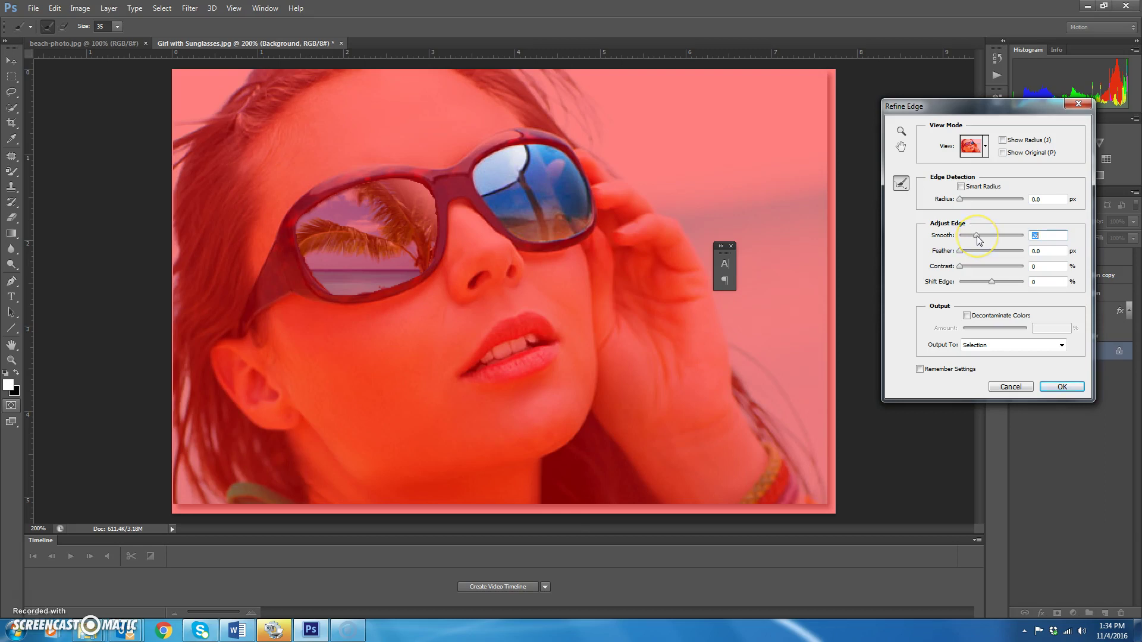
{"action": "left_click", "coordinate": [1071, 388]}
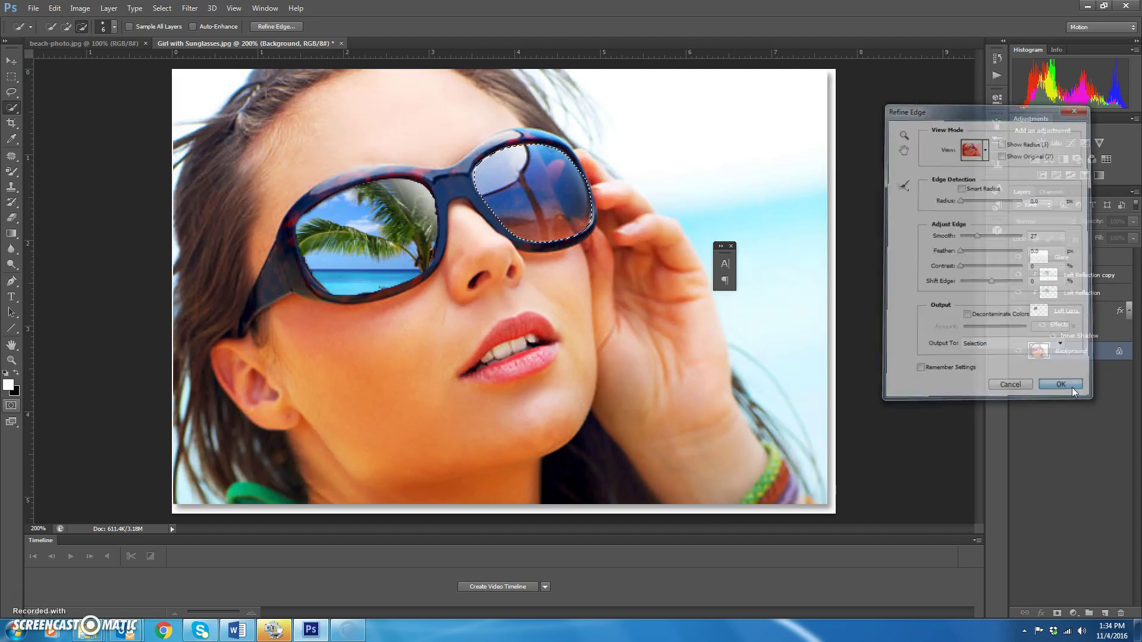
Add a new layer at the top of the layer stack and name it Right Lens.
{"action": "left_click", "coordinate": [1040, 352]}
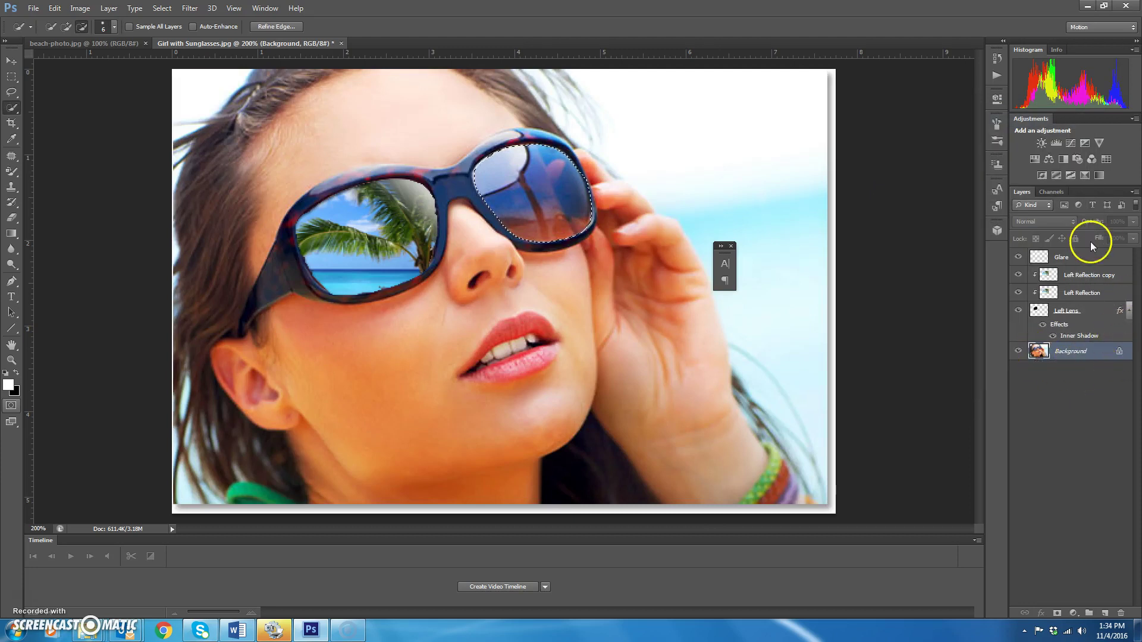
{"action": "left_click", "coordinate": [1106, 614]}
{"action": "left_click_drag", "start_coordinate": [1101, 351], "coordinate": [1088, 250]}
{"action": "double_click", "coordinate": [1065, 257]}
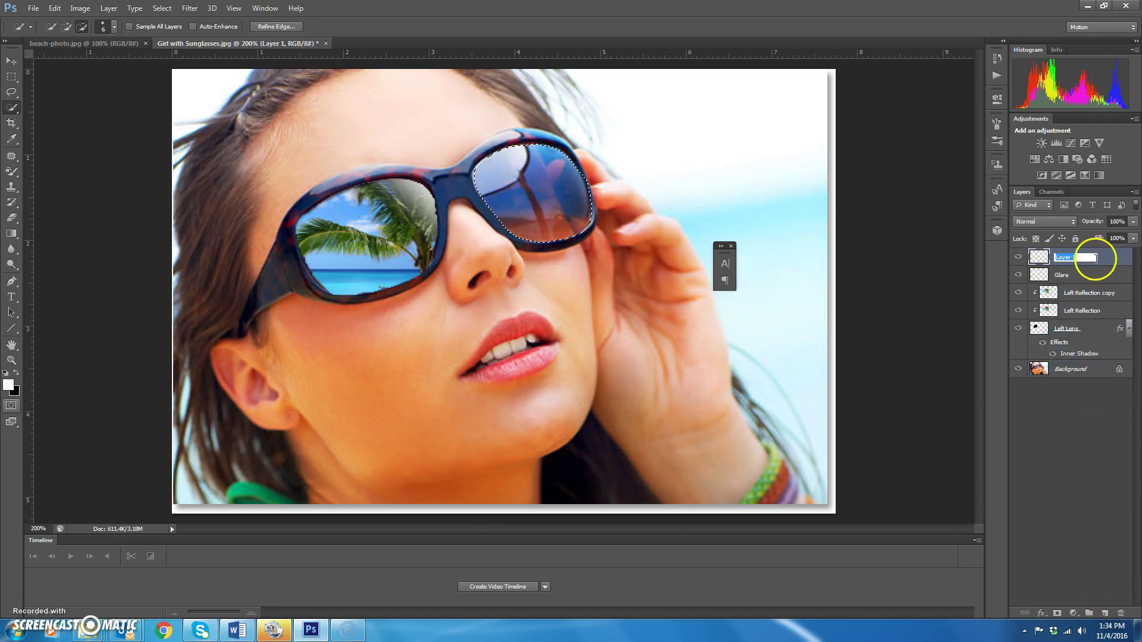
{"action": "type", "text": "Right Lens"}
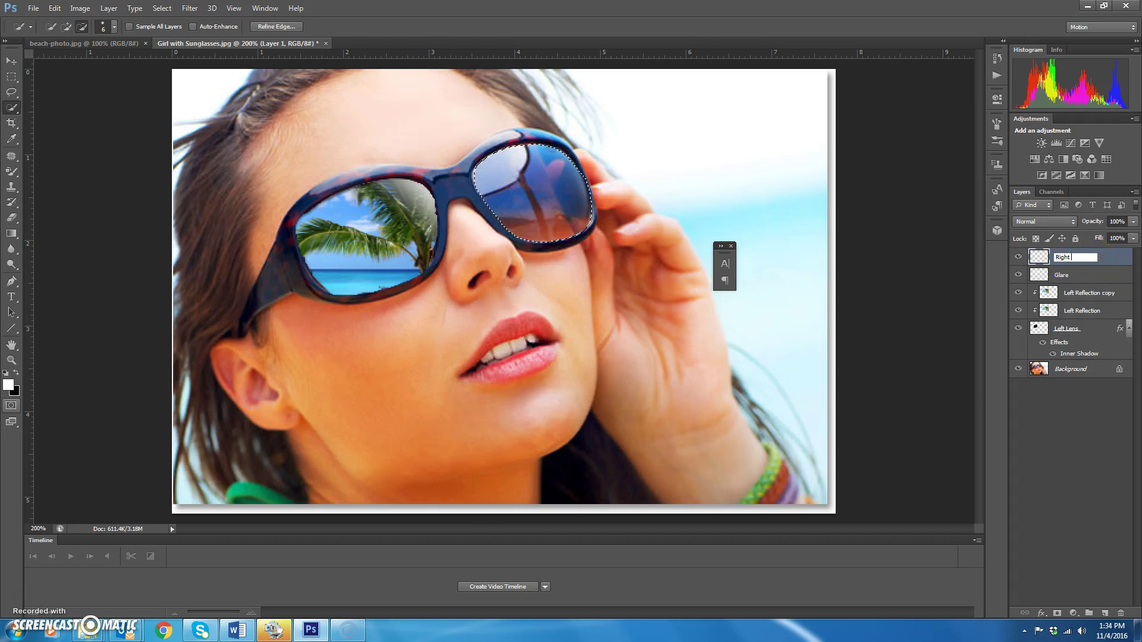
{"action": "left_click", "coordinate": [1114, 258]}
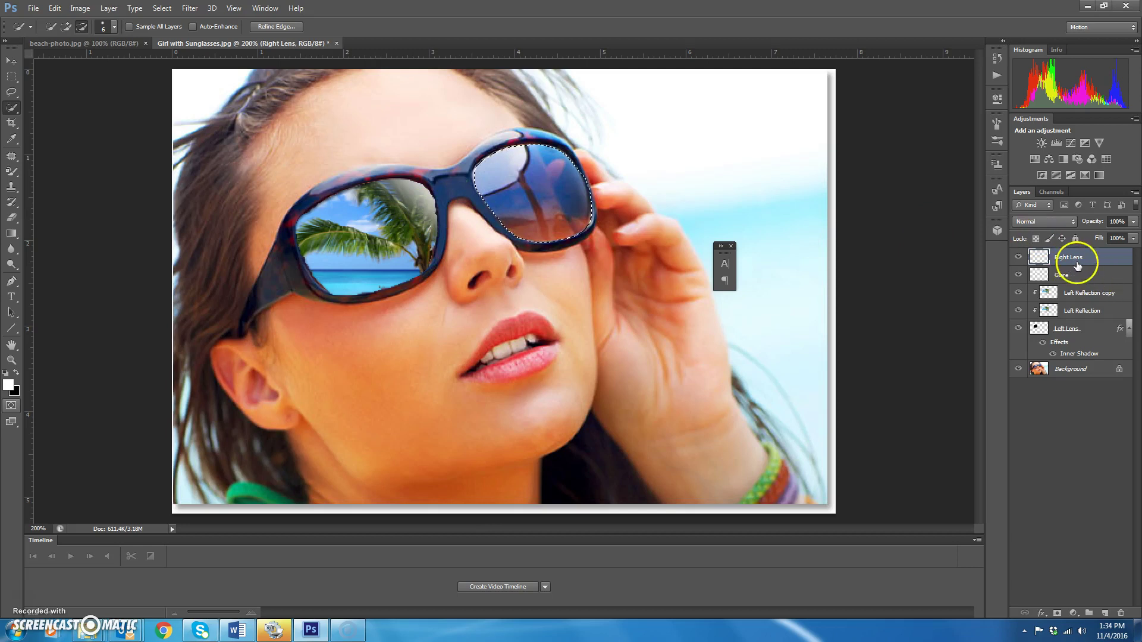
Fill the lens selection with black on the Right Lens layer using the Paint Bucket.
{"action": "mouse_move", "coordinate": [12, 235]}
{"action": "left_mouse_down"}
{"action": "mouse_move", "coordinate": [54, 226]}
{"action": "mouse_move", "coordinate": [60, 245]}
{"action": "left_mouse_up"}
{"action": "left_click", "coordinate": [16, 373]}
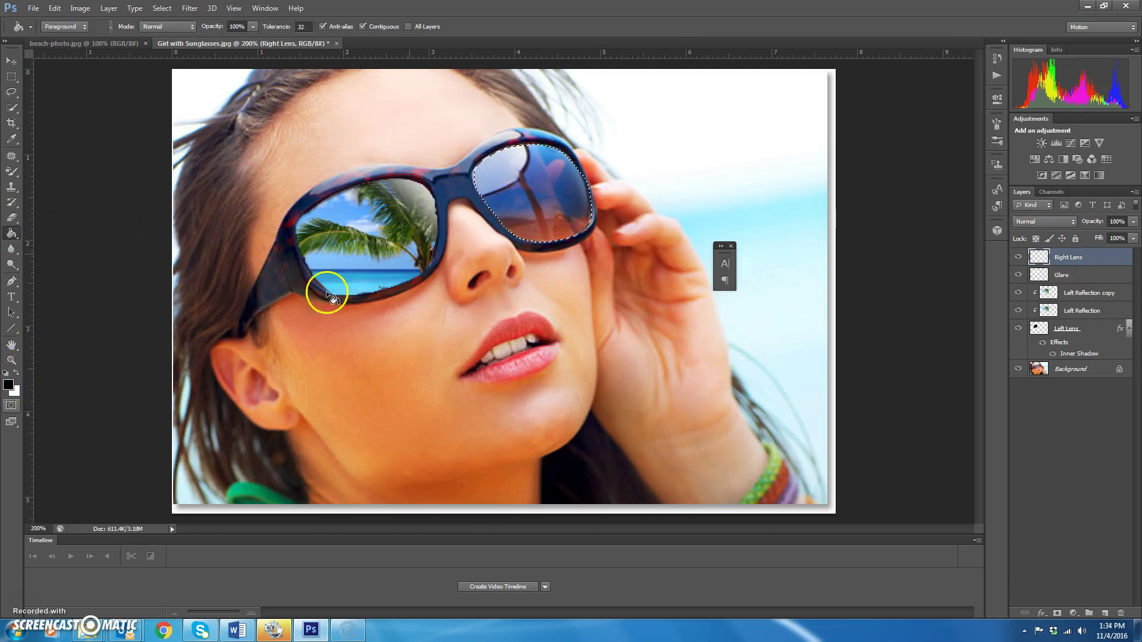
{"action": "left_click", "coordinate": [543, 174]}
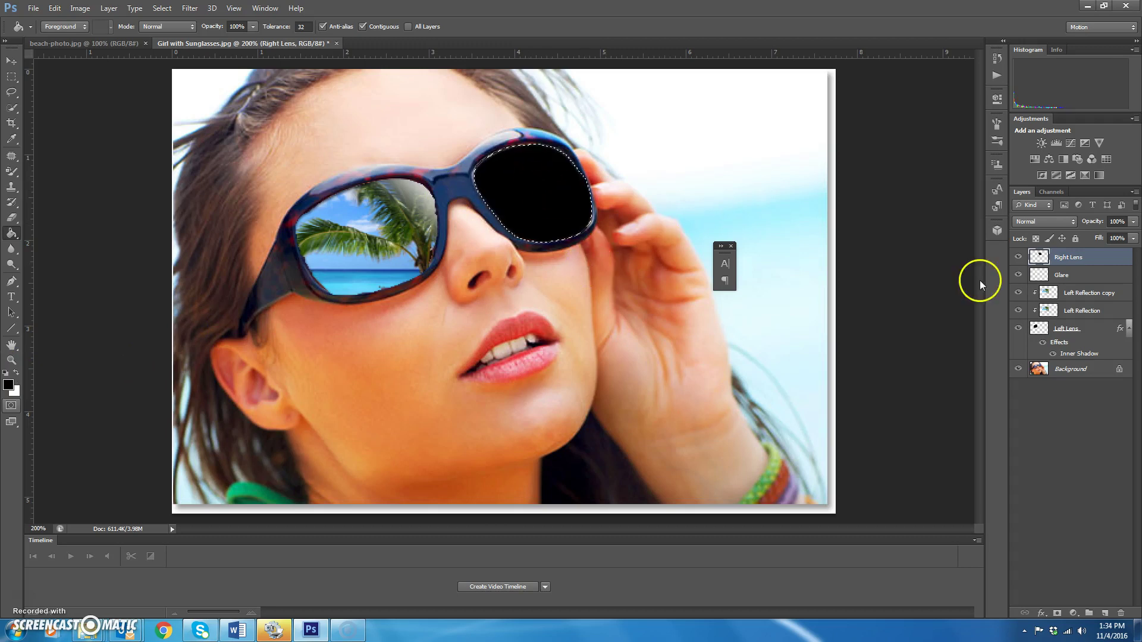
Bring the beach photo into the sunglasses image as a new top layer and clip it to the Right Lens layer.
{"action": "left_click", "coordinate": [83, 44]}
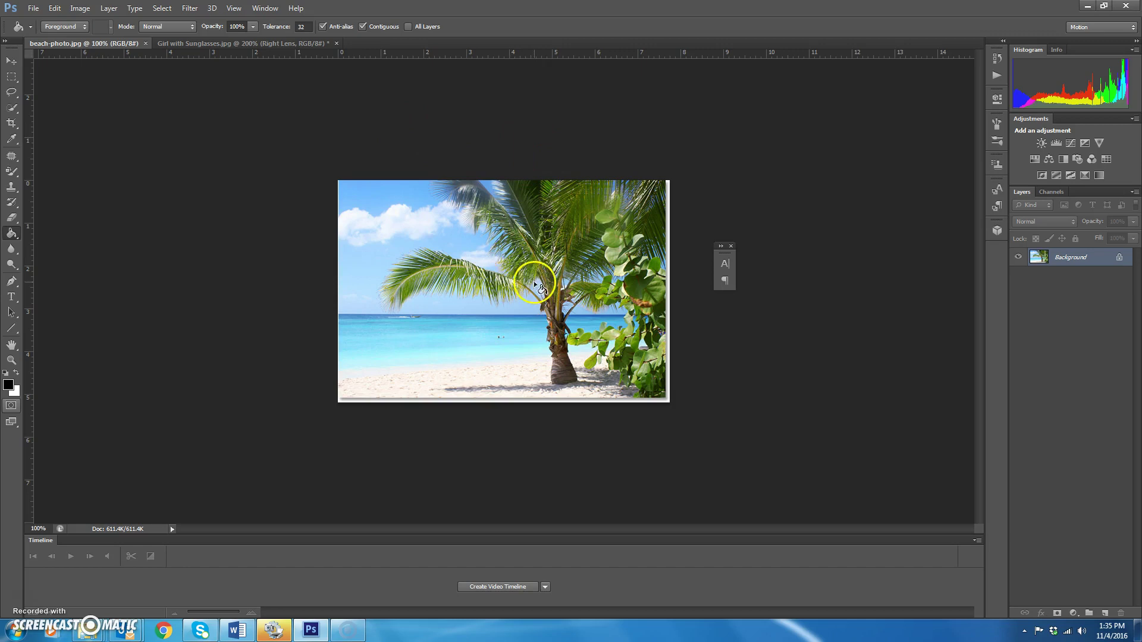
{"action": "left_click", "coordinate": [11, 60]}
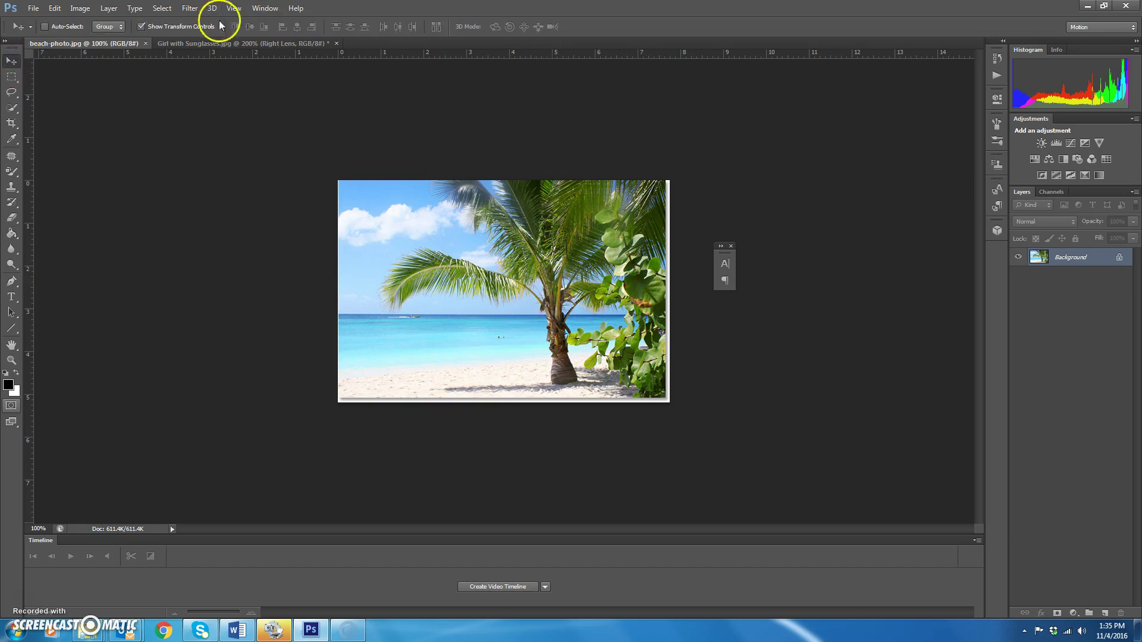
{"action": "left_click", "coordinate": [258, 44]}
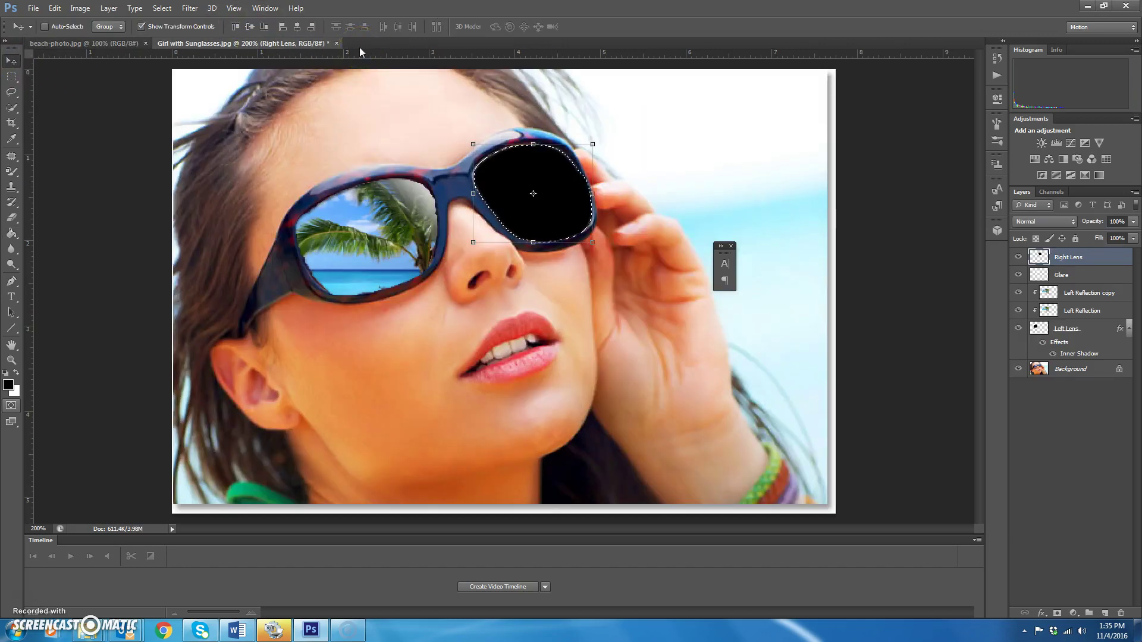
{"action": "left_click", "coordinate": [107, 42]}
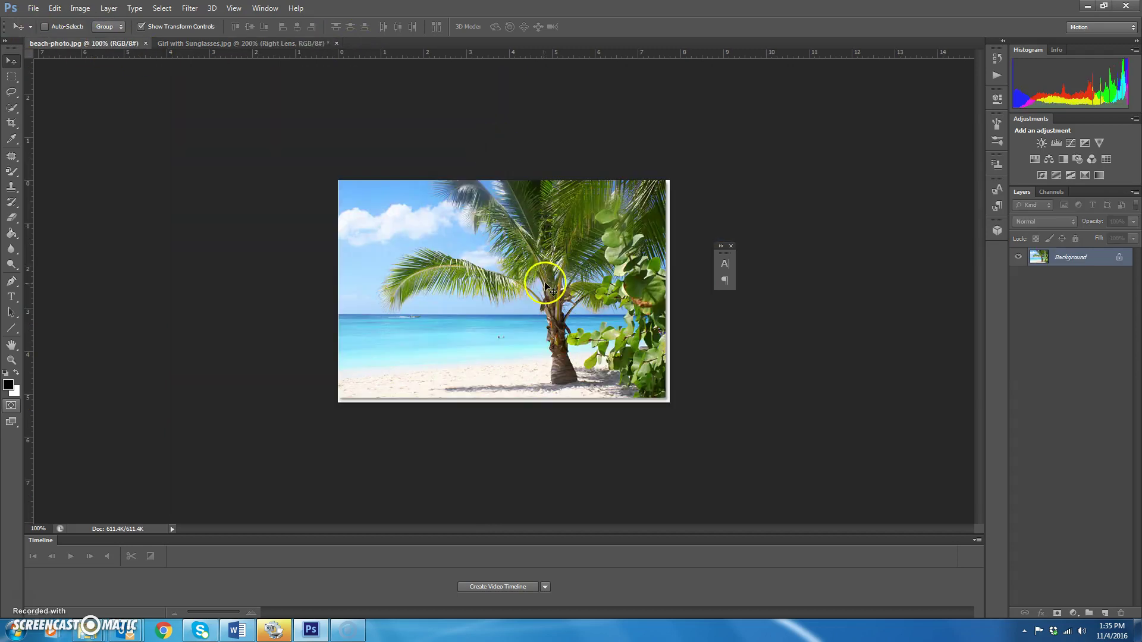
{"action": "left_click", "coordinate": [243, 44]}
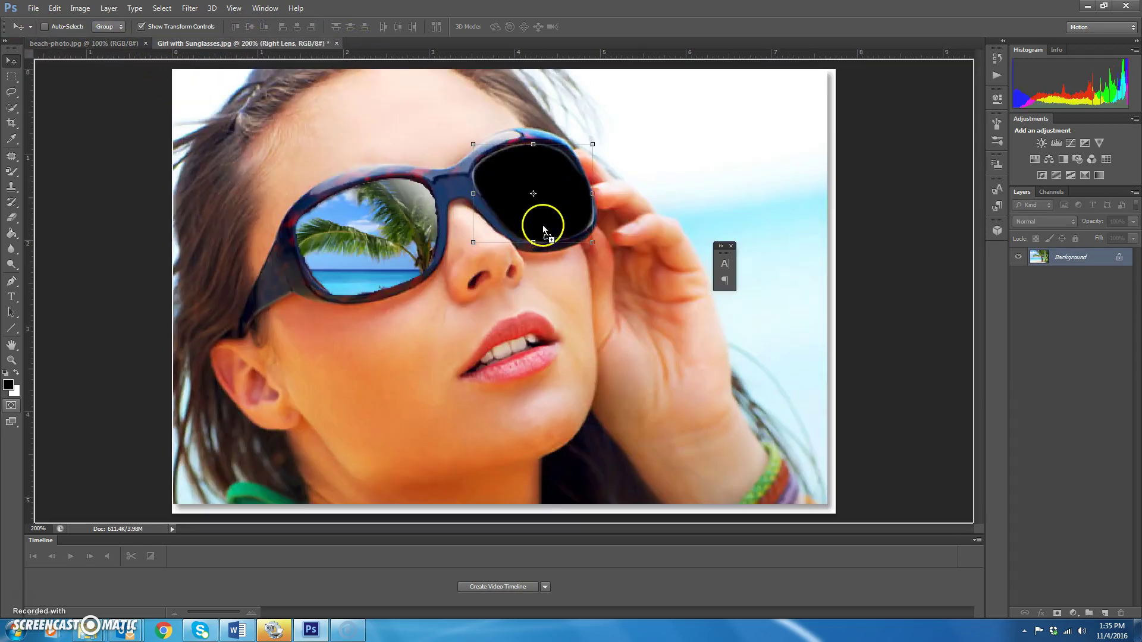
{"action": "key", "text": "ctrl+v"}
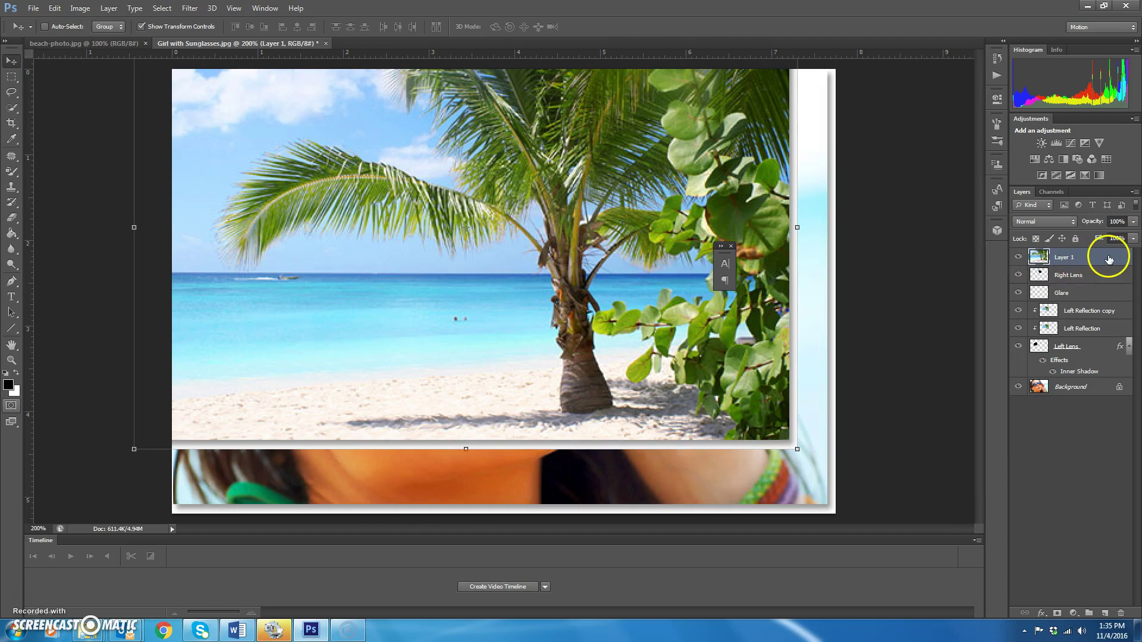
{"action": "right_click", "coordinate": [1103, 256]}
{"action": "left_click", "coordinate": [986, 307]}
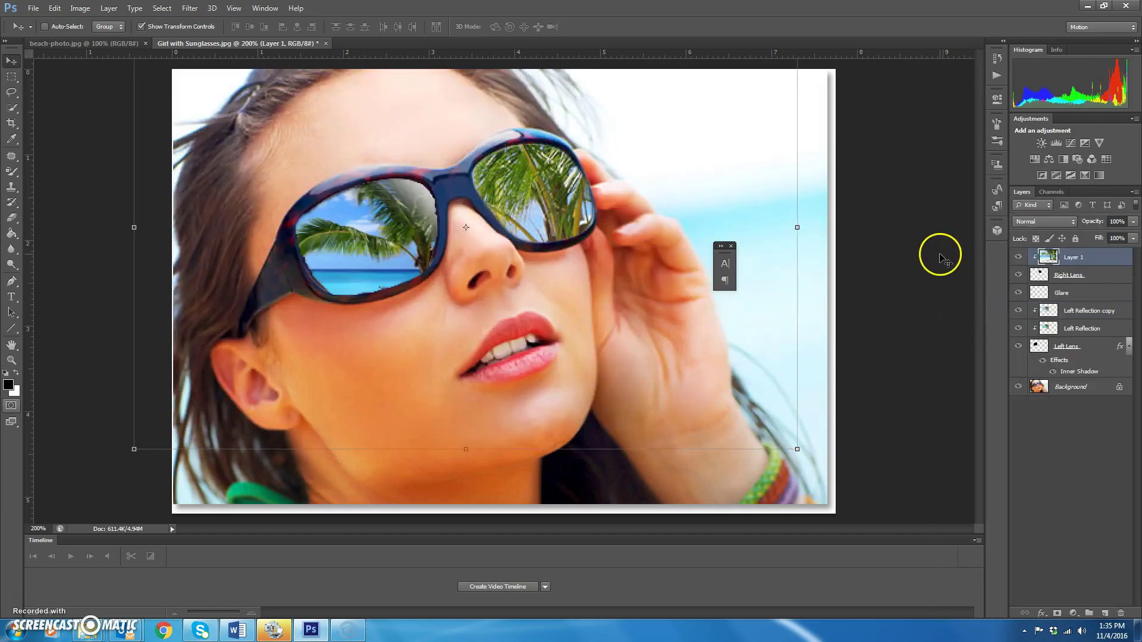
Scale the clipped beach layer proportionally to 45.89% and position it so clouds and a palm frond fill the right lens.
{"action": "left_click_drag", "start_coordinate": [797, 450], "coordinate": [527, 258]}
{"action": "left_click", "coordinate": [208, 26]}
{"action": "left_click_drag", "start_coordinate": [359, 94], "coordinate": [596, 284]}
{"action": "left_click_drag", "start_coordinate": [615, 287], "coordinate": [680, 295]}
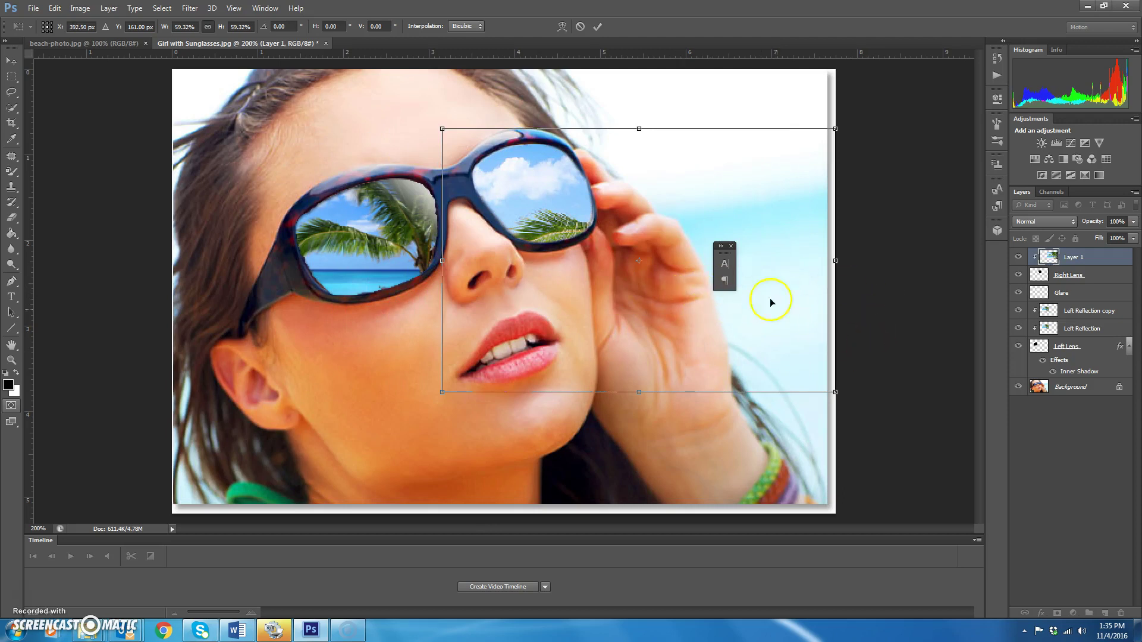
{"action": "left_click_drag", "start_coordinate": [836, 392], "coordinate": [746, 332]}
{"action": "left_click_drag", "start_coordinate": [595, 232], "coordinate": [597, 242]}
{"action": "left_click_drag", "start_coordinate": [653, 213], "coordinate": [627, 197]}
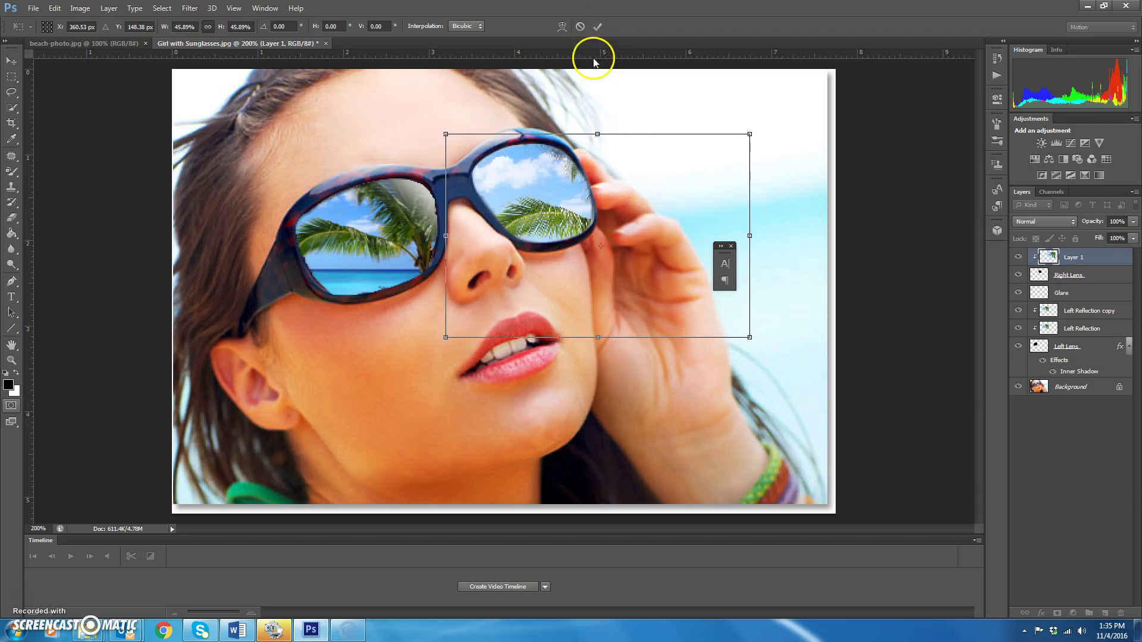
{"action": "left_click", "coordinate": [599, 26]}
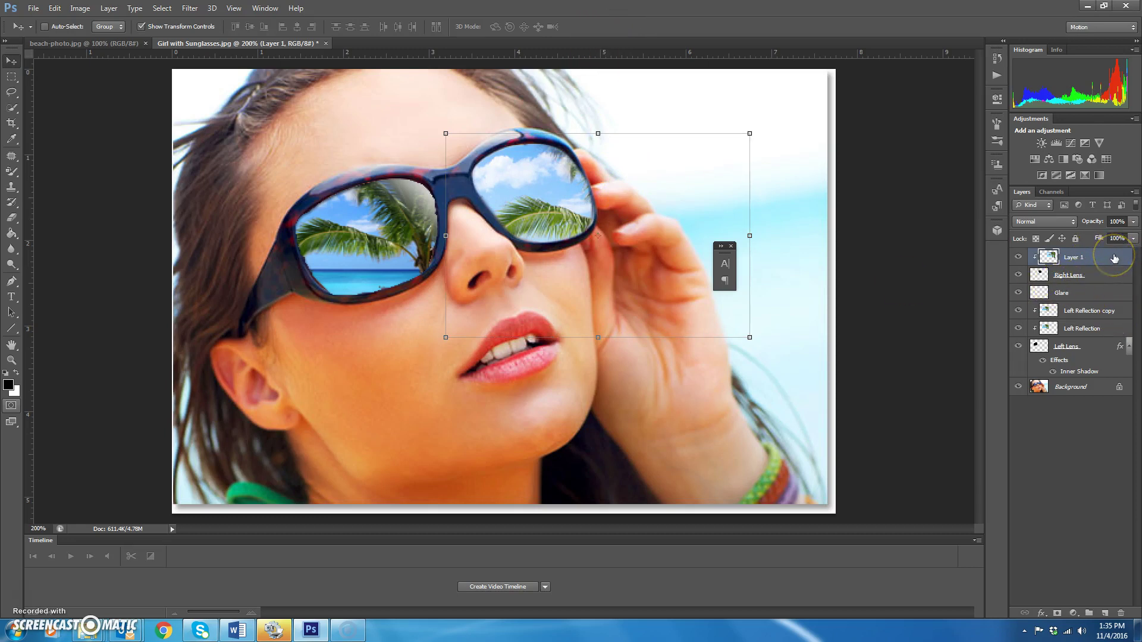
Load the Right Lens shape as a selection and apply Spherize at 30% in Horizontal Only mode to the beach layer.
{"action": "left_click", "coordinate": [1042, 277], "text": "ctrl"}
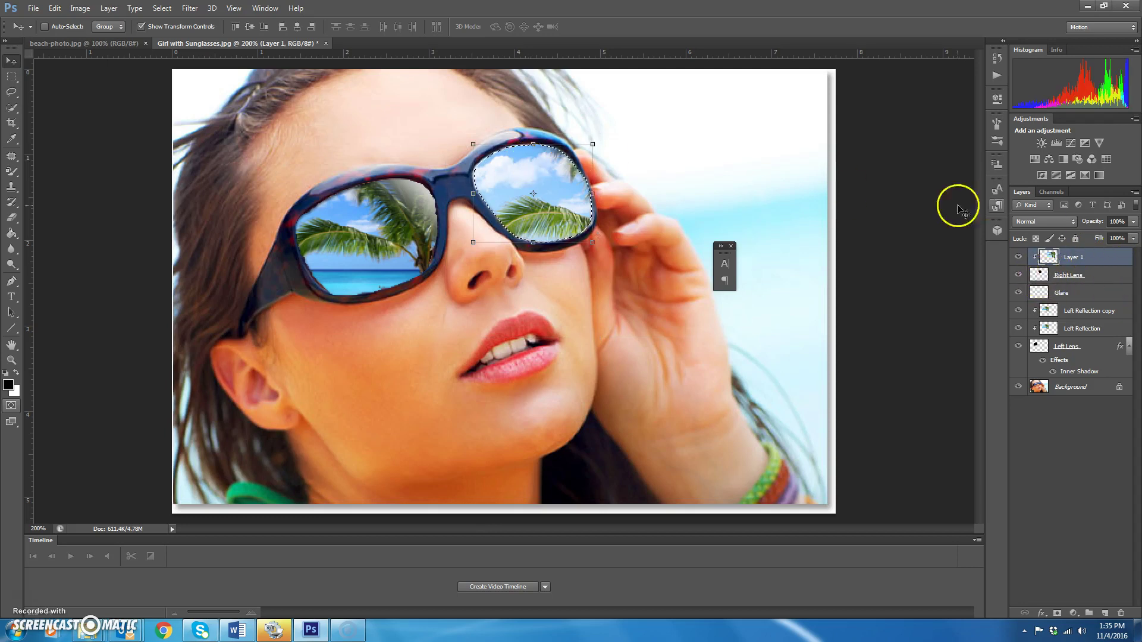
{"action": "left_click", "coordinate": [190, 8]}
{"action": "mouse_move", "coordinate": [205, 139]}
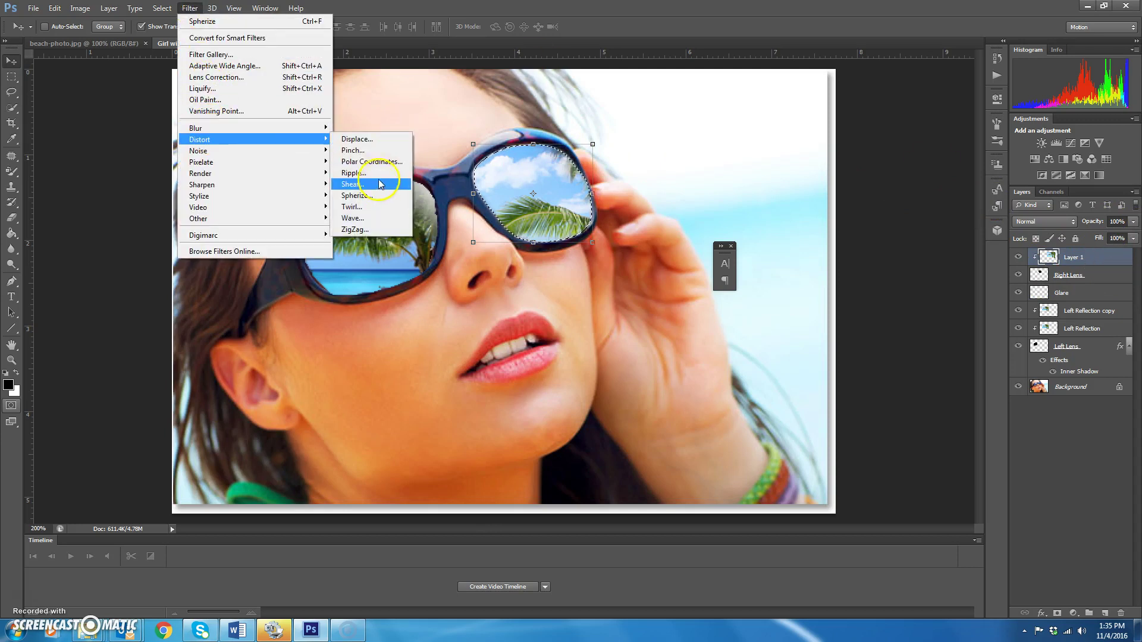
{"action": "left_click", "coordinate": [356, 196]}
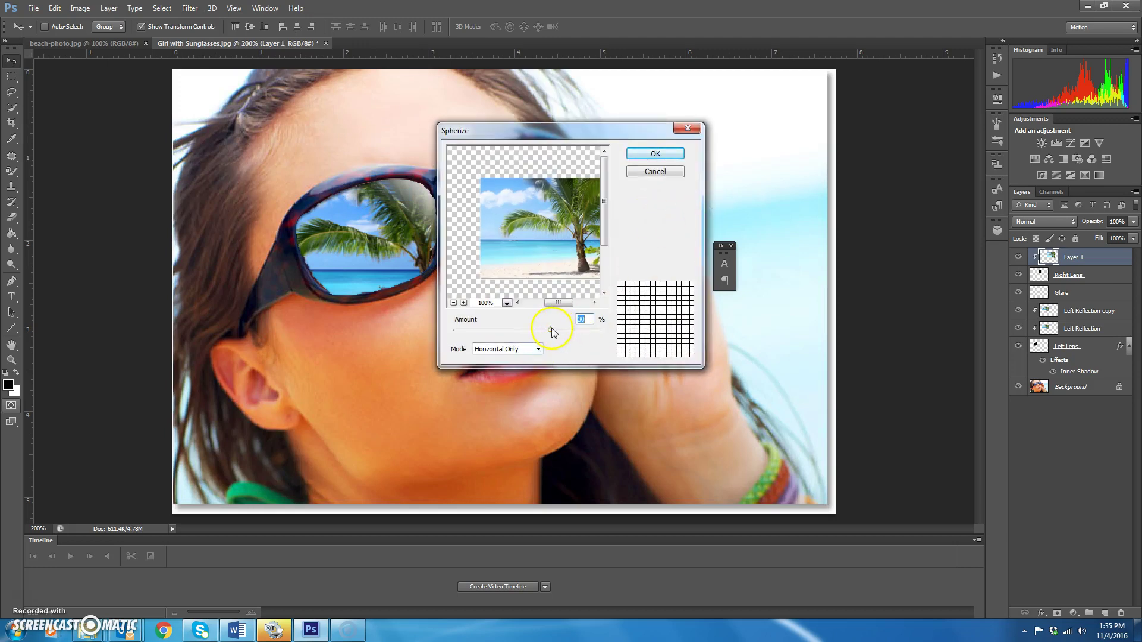
{"action": "left_click", "coordinate": [655, 154]}
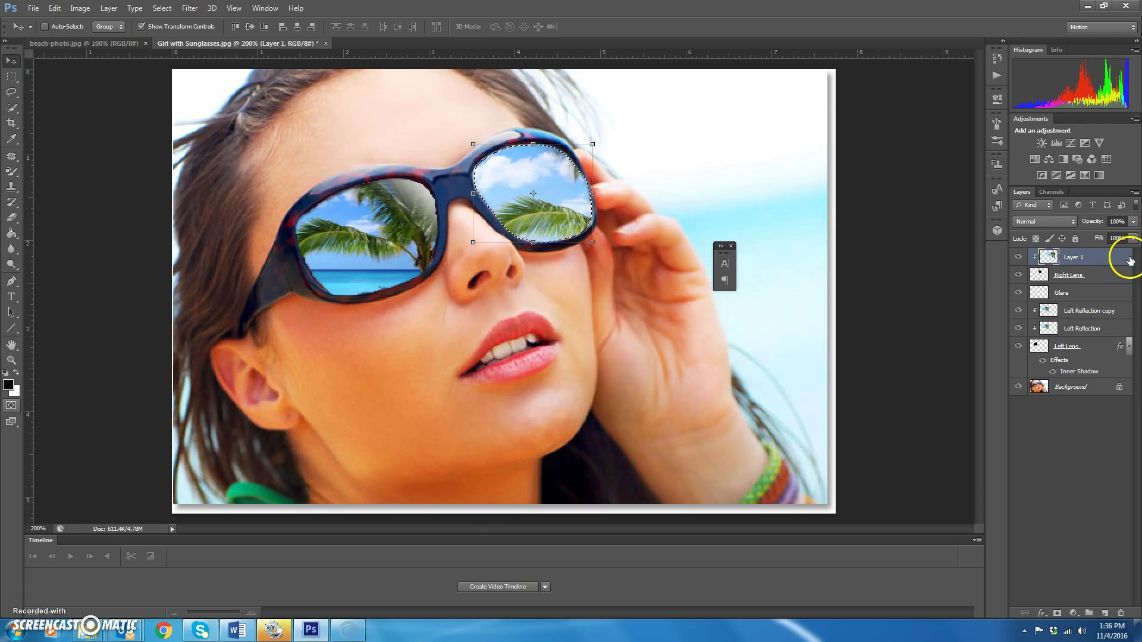
Copy the lens-shaped part of the beach layer onto a new top layer and clip it to the Right Lens layer.
{"action": "key", "text": "ctrl+d"}
{"action": "key", "text": "ctrl+shift+alt+n"}
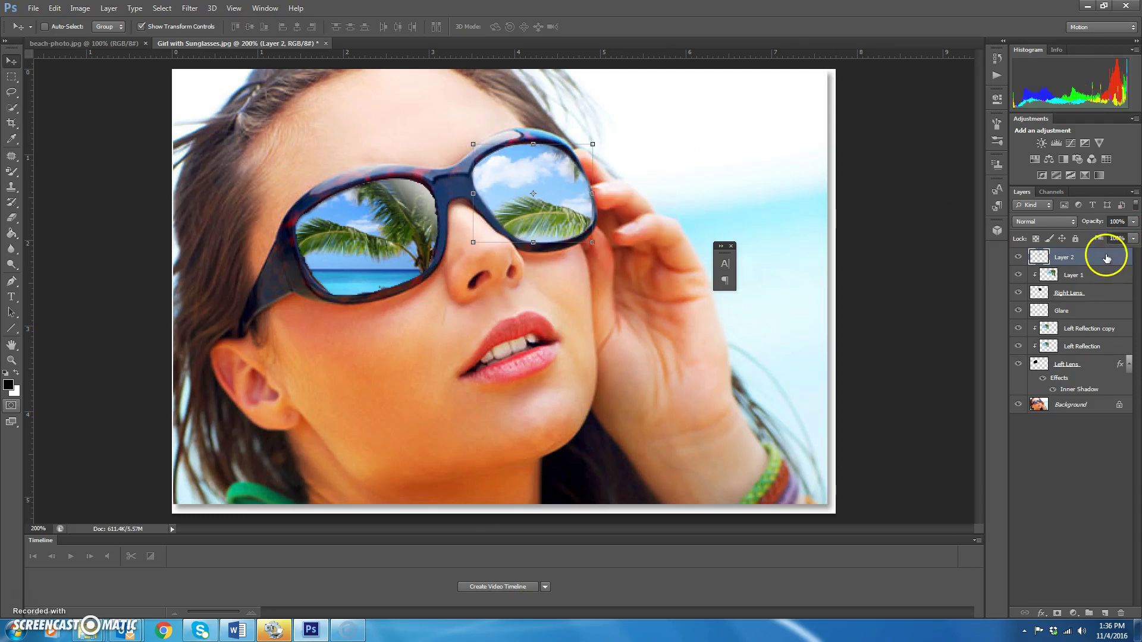
{"action": "right_click", "coordinate": [1106, 258]}
{"action": "left_click", "coordinate": [1052, 247]}
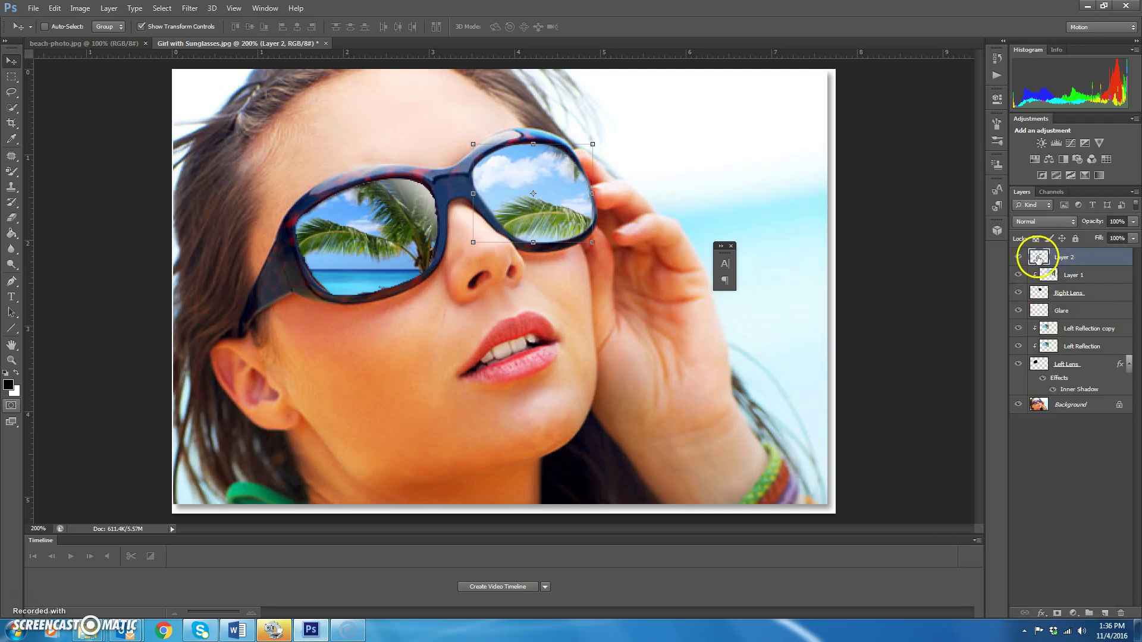
{"action": "right_click", "coordinate": [1107, 257]}
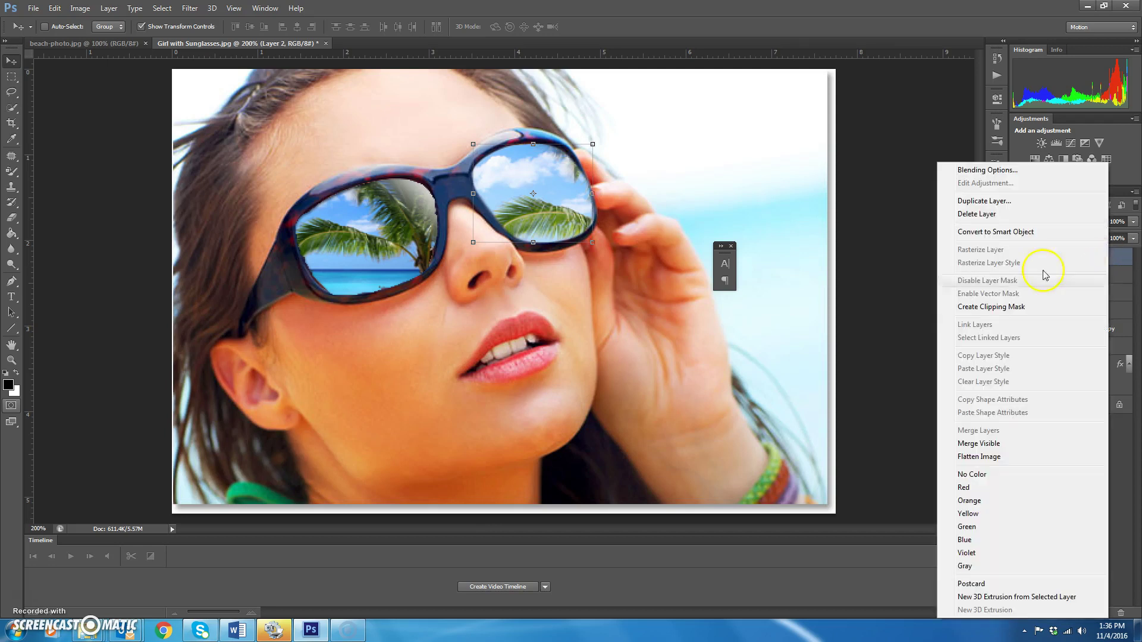
{"action": "left_click", "coordinate": [997, 307]}
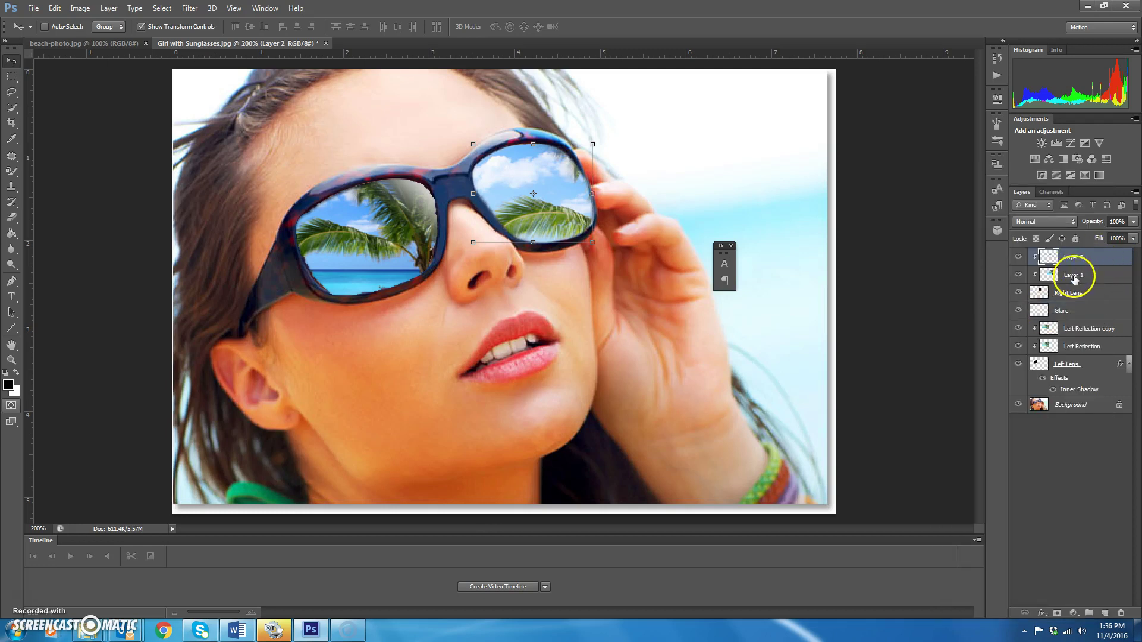
Rename the clipped beach layer to Right Reflection and the copy above it to Rt reflection copy.
{"action": "double_click", "coordinate": [1074, 275]}
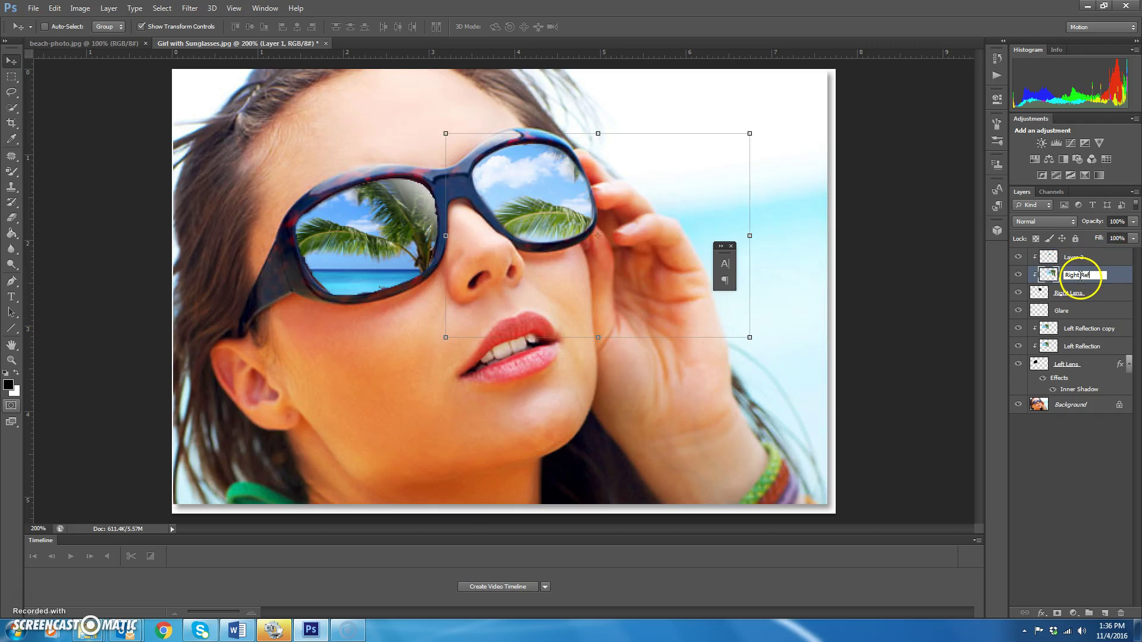
{"action": "type", "text": "Right Reflection"}
{"action": "left_click", "coordinate": [1076, 257]}
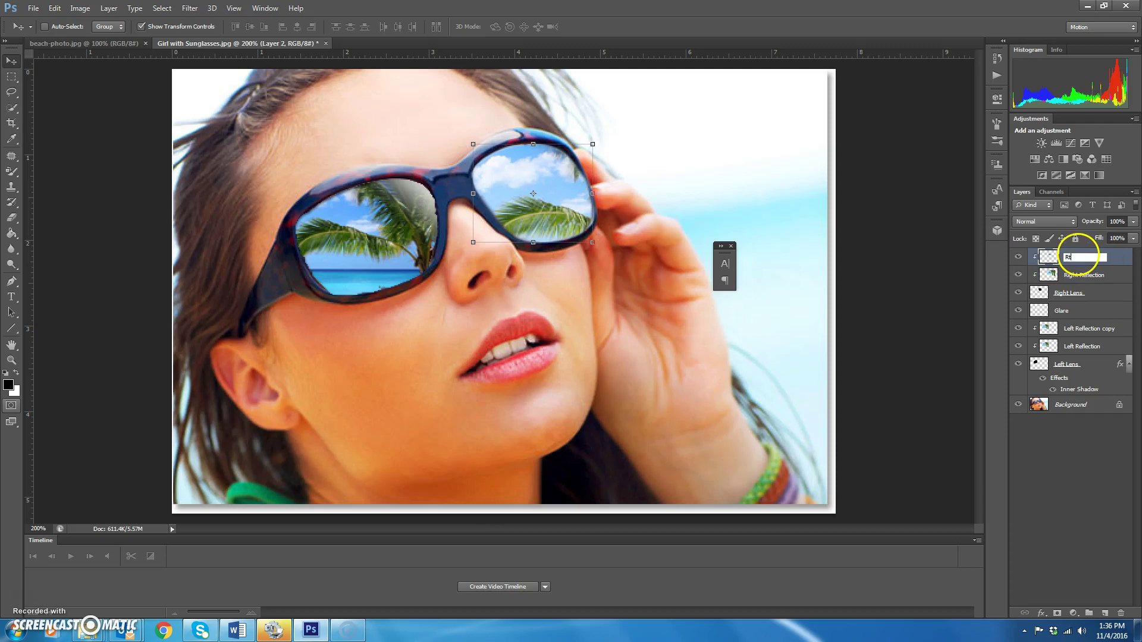
{"action": "key", "text": "Return"}
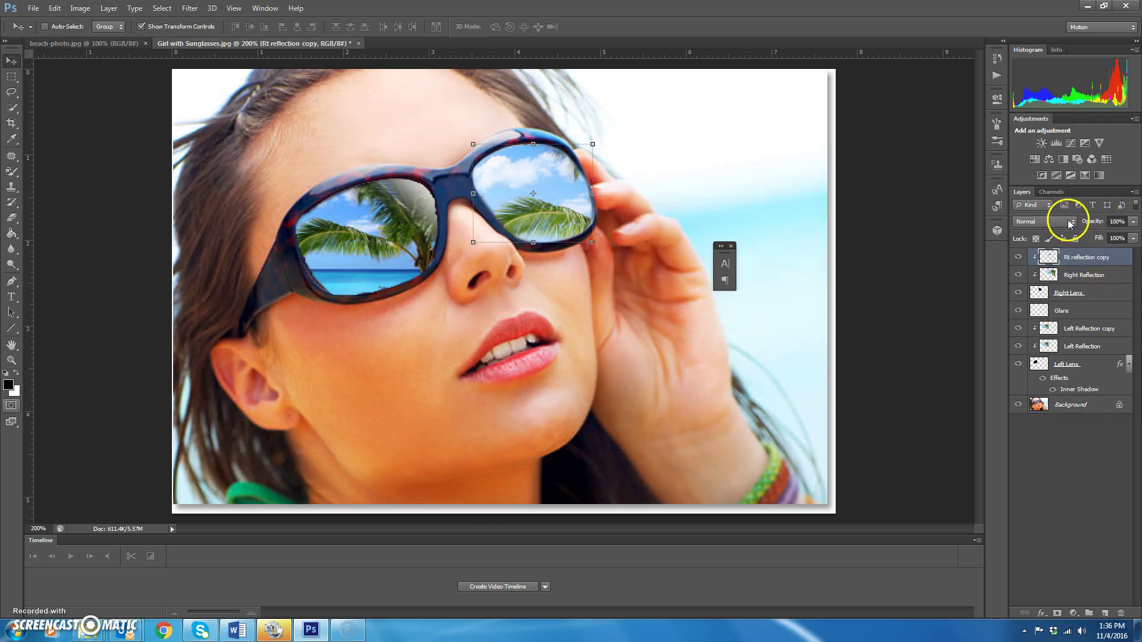
Set the Rt reflection copy layer to Multiply blend mode at 60% opacity.
{"action": "left_click", "coordinate": [1069, 223]}
{"action": "left_click", "coordinate": [1038, 278]}
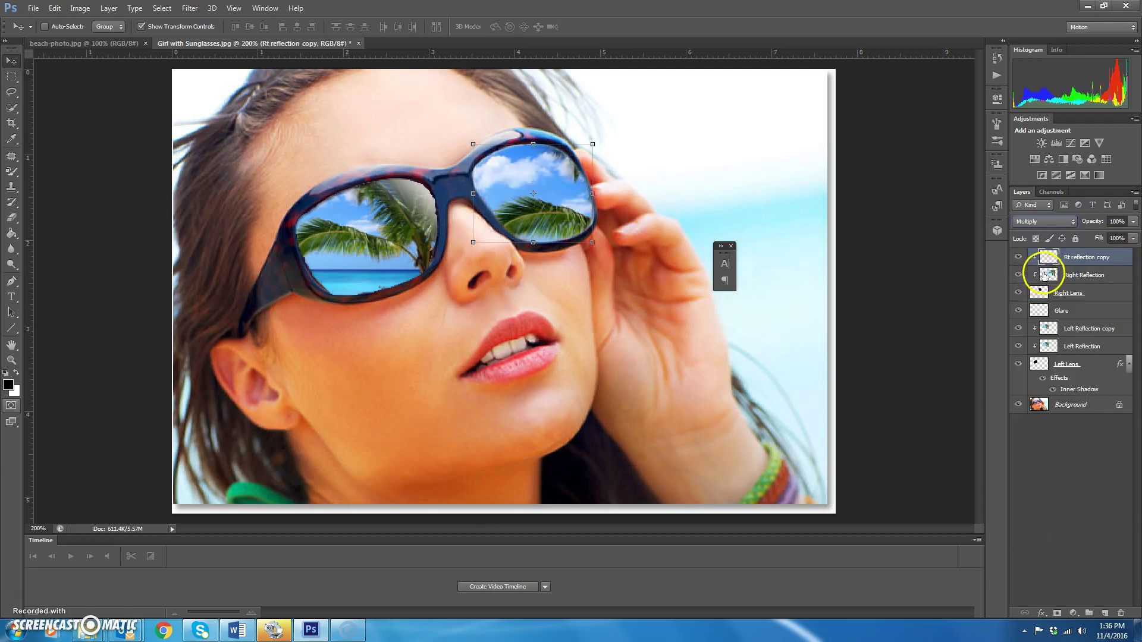
{"action": "left_click_drag", "start_coordinate": [1133, 221], "coordinate": [1093, 222]}
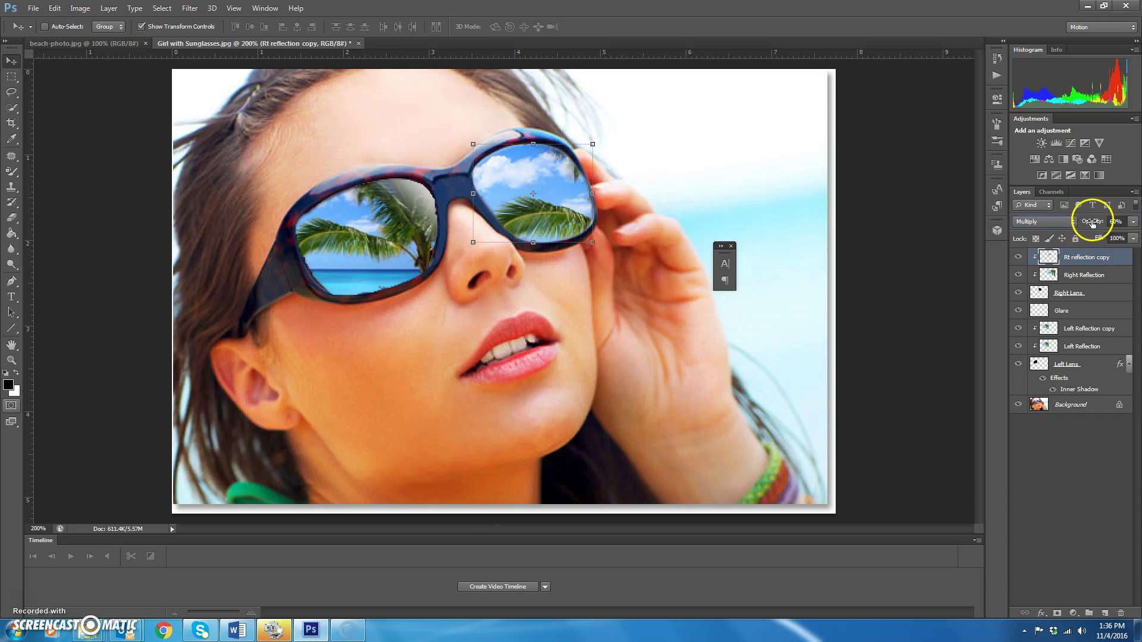
Add an Inner Shadow to the Right Lens layer with a distance of 1 px and a size of 3 px.
{"action": "left_click", "coordinate": [1110, 279]}
{"action": "left_click", "coordinate": [1124, 293]}
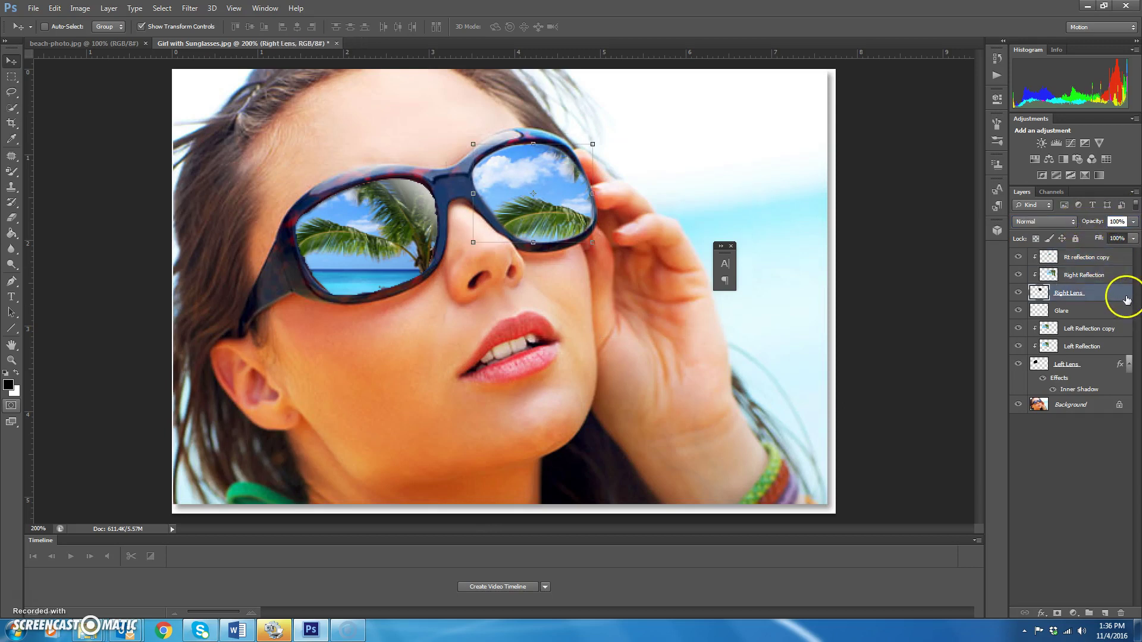
{"action": "left_click", "coordinate": [1041, 614]}
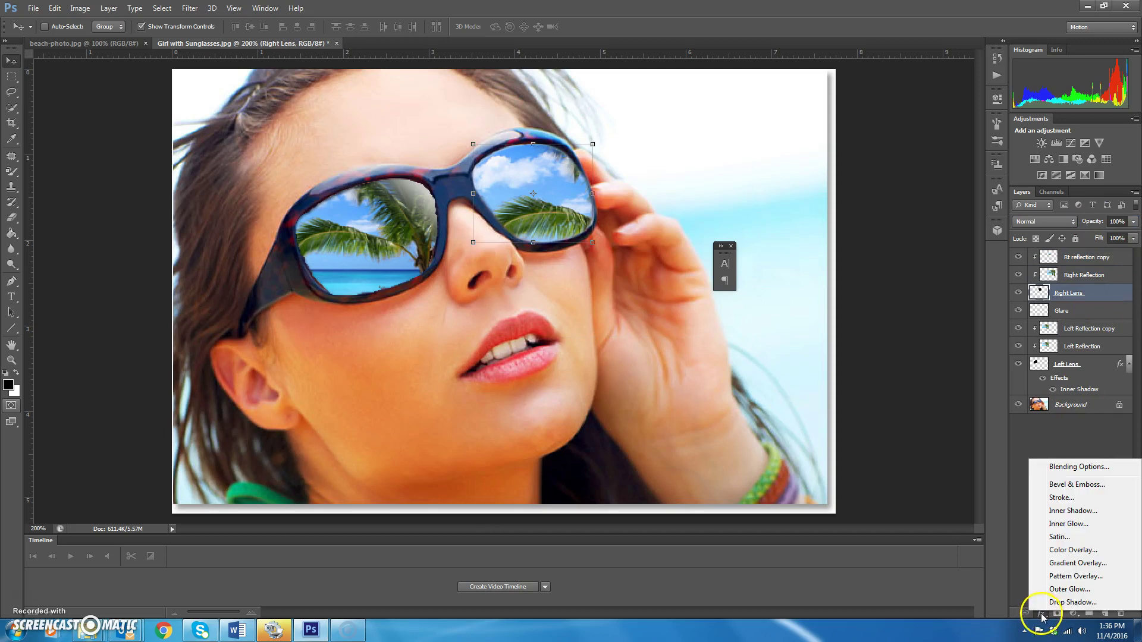
{"action": "left_click", "coordinate": [1039, 615]}
{"action": "left_click", "coordinate": [1039, 615]}
{"action": "left_click", "coordinate": [1038, 615]}
{"action": "left_click", "coordinate": [1038, 616]}
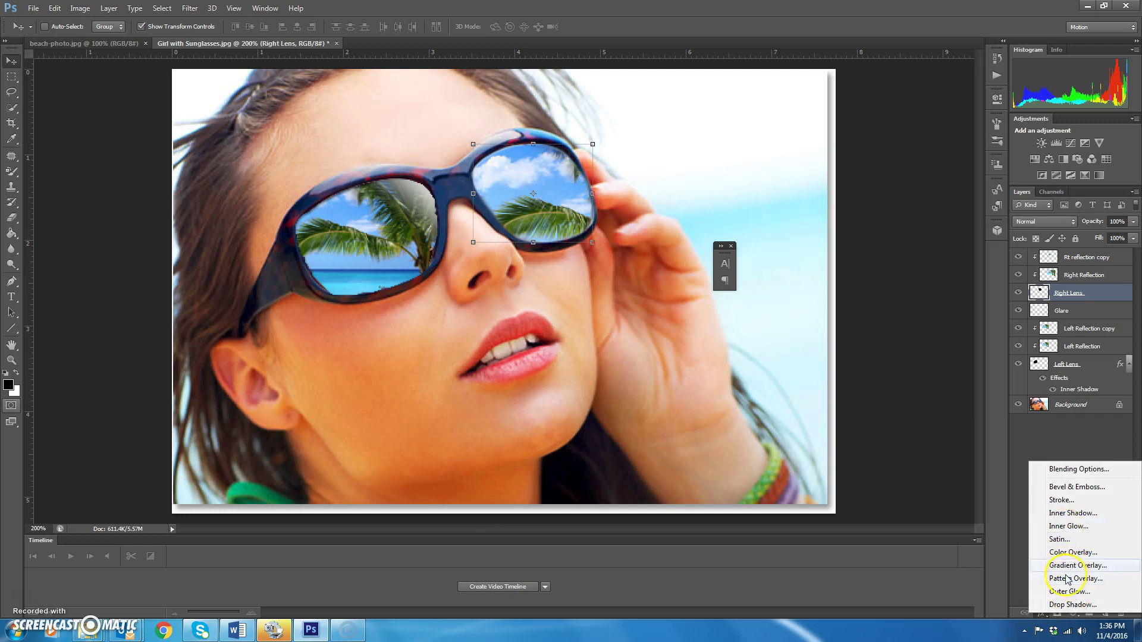
{"action": "left_click", "coordinate": [1073, 513]}
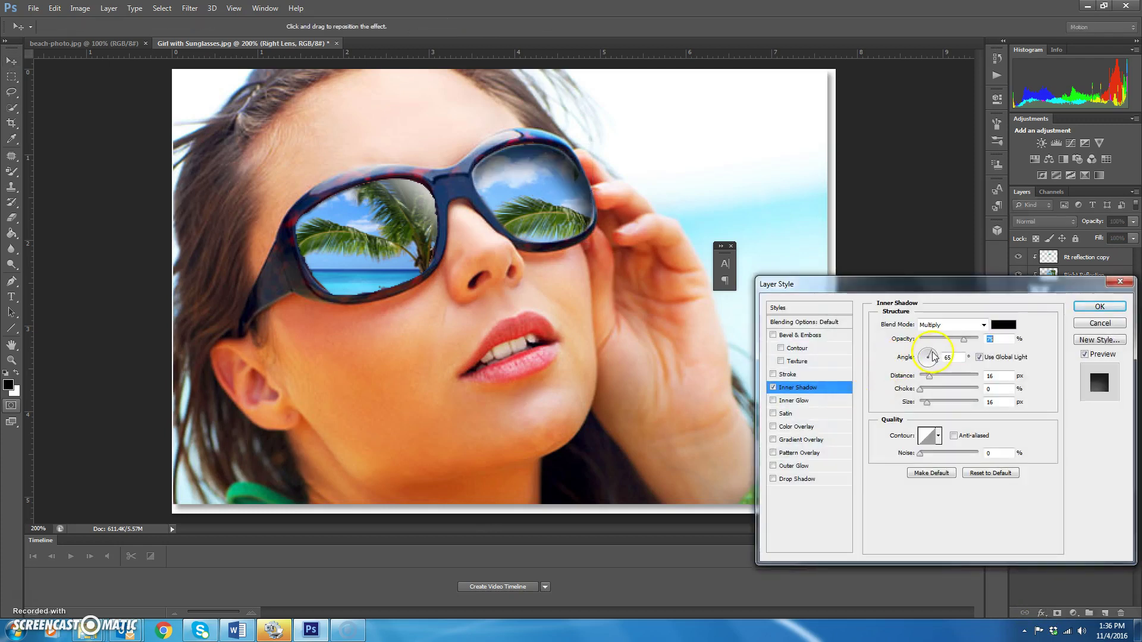
{"action": "left_click_drag", "start_coordinate": [931, 381], "coordinate": [924, 381]}
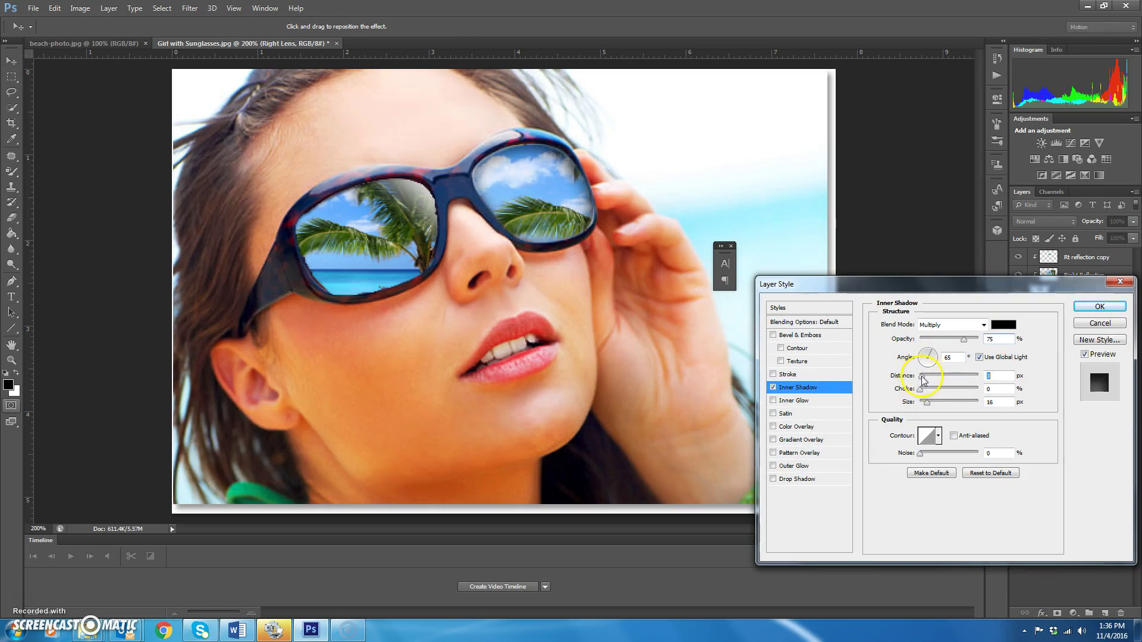
{"action": "left_click_drag", "start_coordinate": [927, 402], "coordinate": [919, 406]}
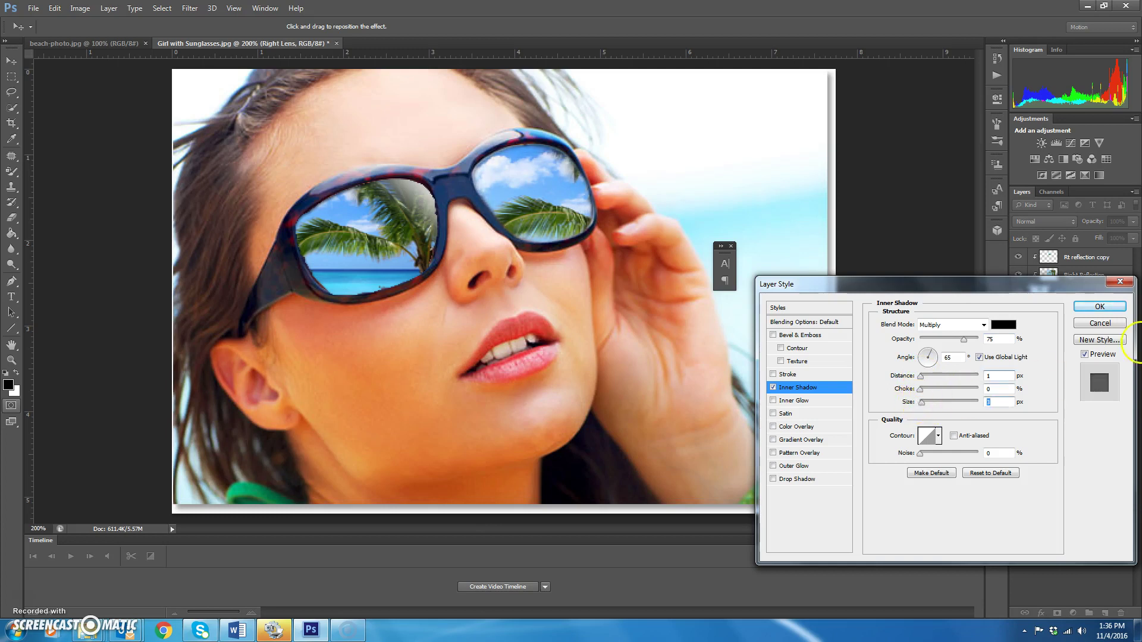
{"action": "left_click", "coordinate": [1100, 307]}
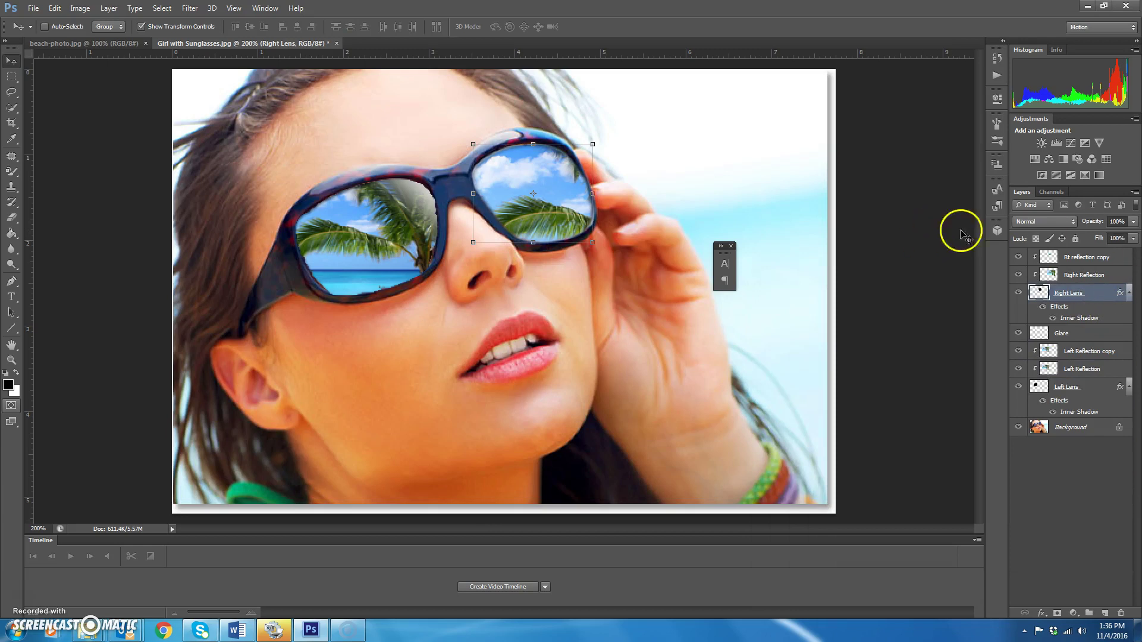
Add a new layer named Right Glare above Rt reflection copy and load the Right Lens shape as a selection.
{"action": "left_click", "coordinate": [1118, 278]}
{"action": "left_click", "coordinate": [1116, 259]}
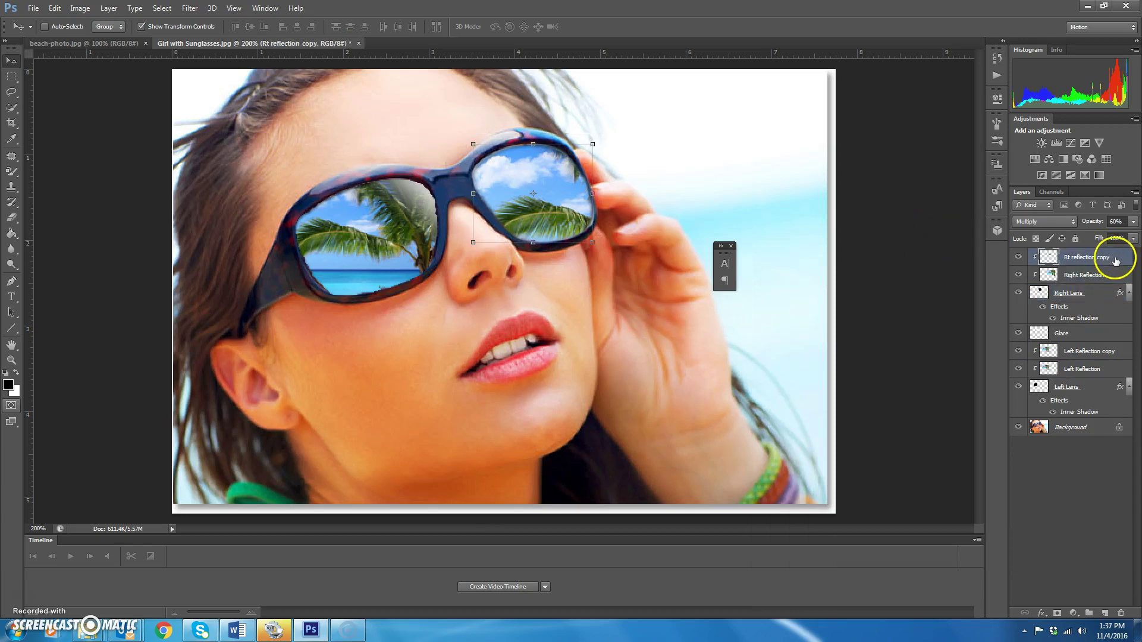
{"action": "left_click", "coordinate": [1105, 614]}
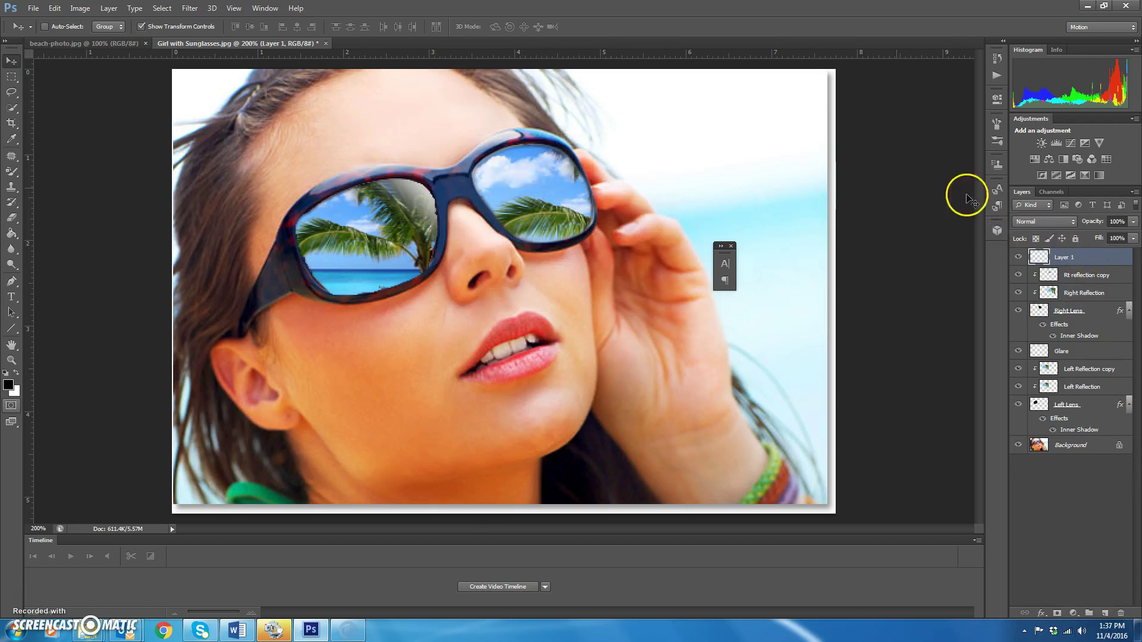
{"action": "left_click", "coordinate": [1039, 310], "text": "ctrl"}
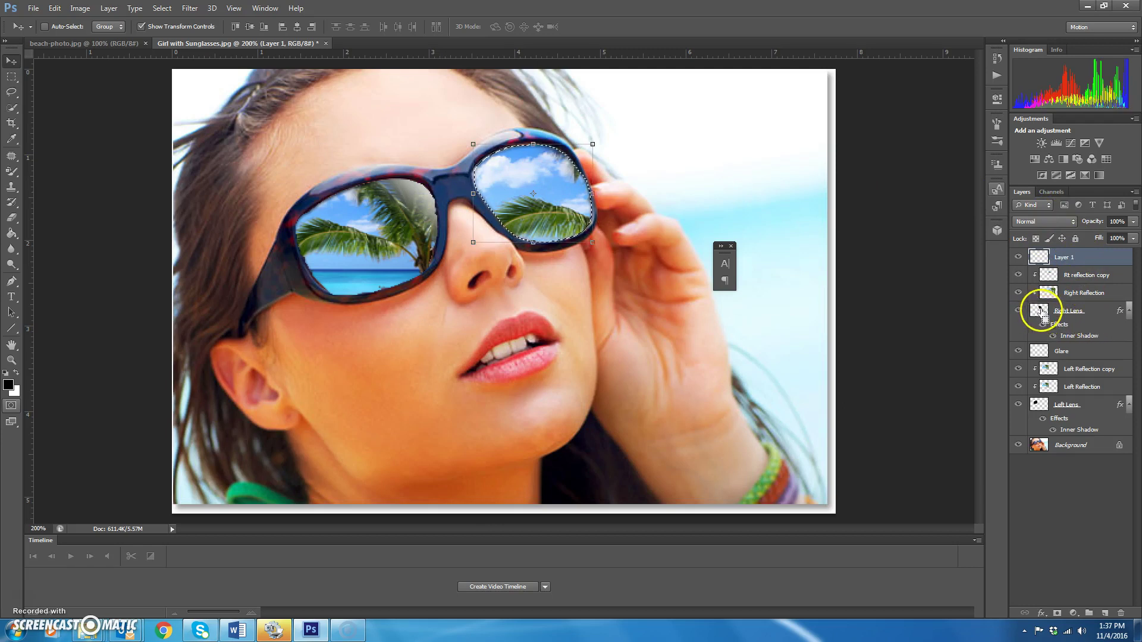
{"action": "double_click", "coordinate": [1065, 258]}
{"action": "type", "text": "Right Glare"}
{"action": "key", "text": "Return"}
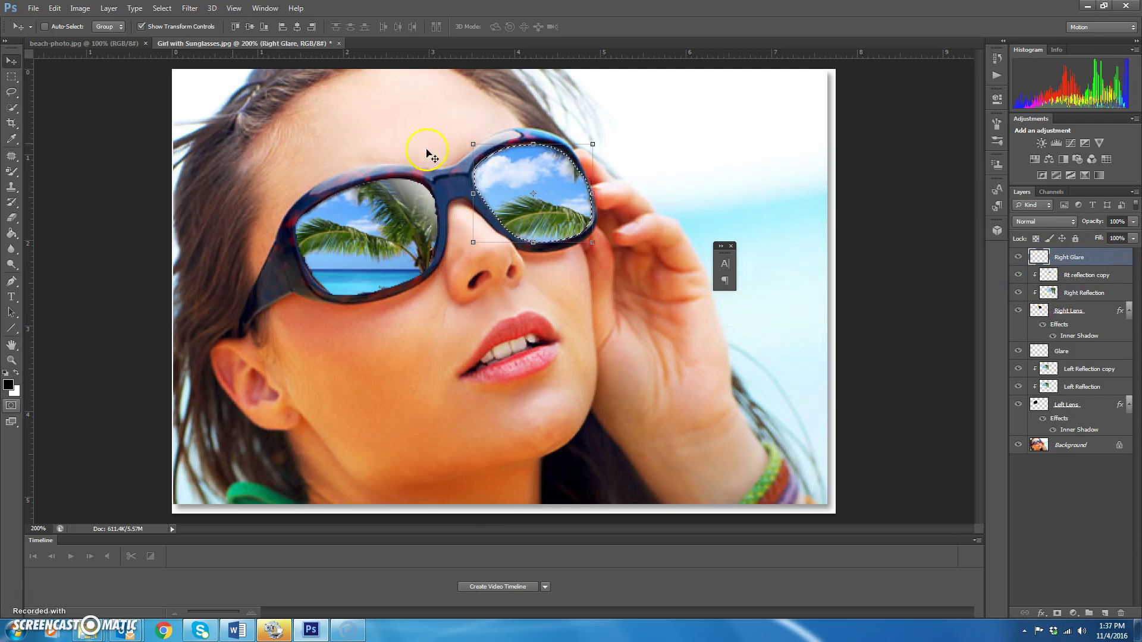
Fill the lens selection on Right Glare with a white-to-transparent linear gradient from its upper right edge to the centre, and deselect.
{"action": "left_click", "coordinate": [16, 374]}
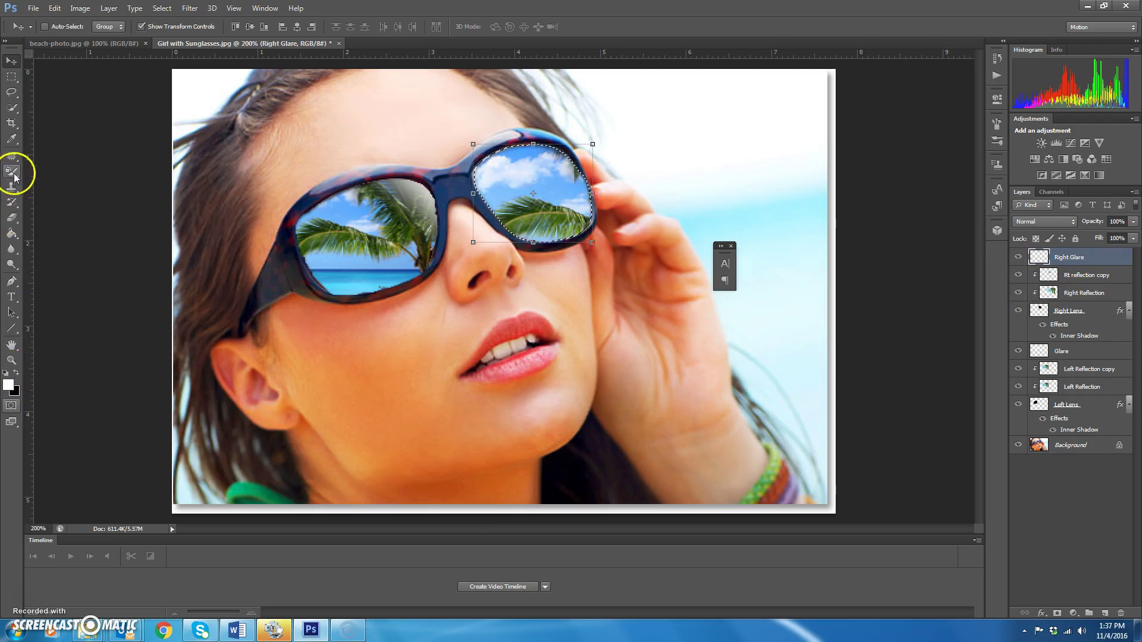
{"action": "left_click_drag", "start_coordinate": [14, 232], "coordinate": [62, 237]}
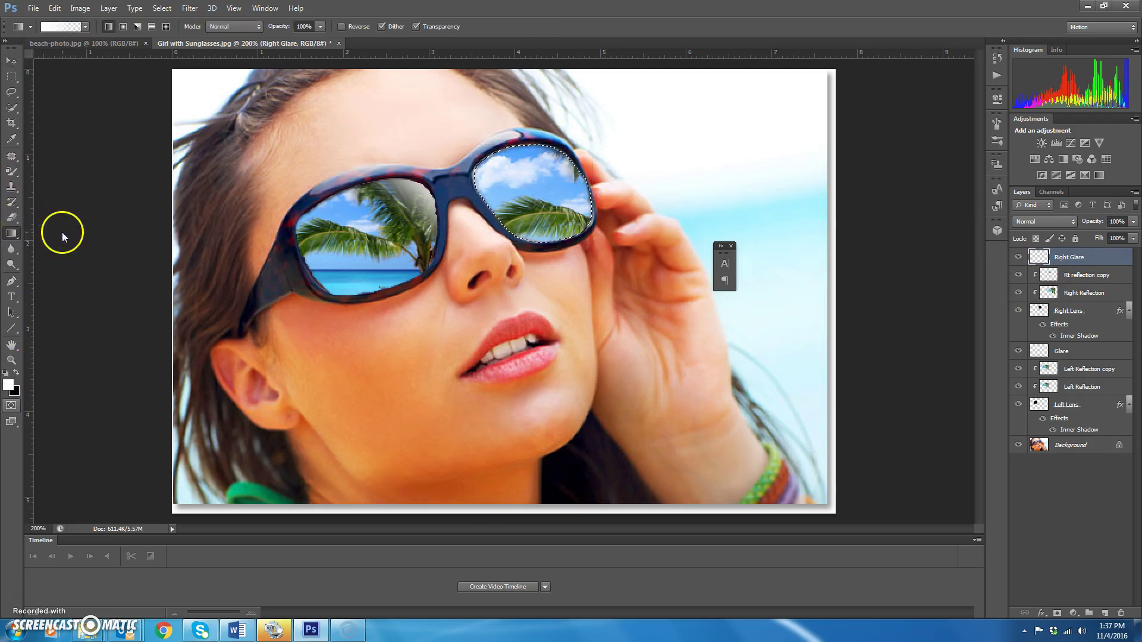
{"action": "left_click", "coordinate": [86, 27]}
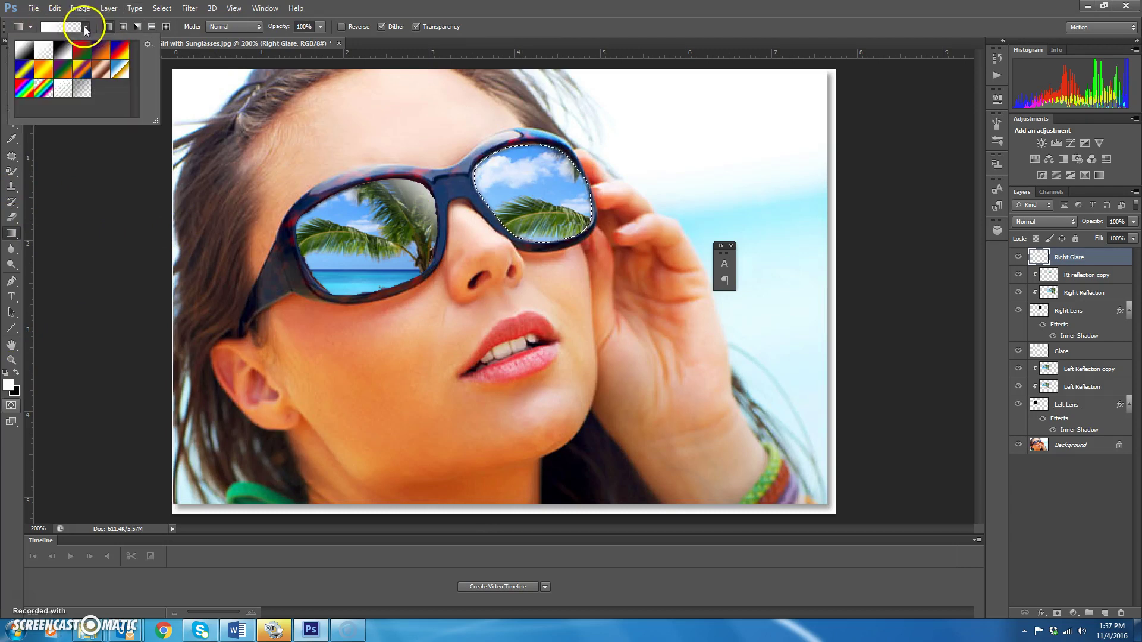
{"action": "left_click", "coordinate": [113, 25]}
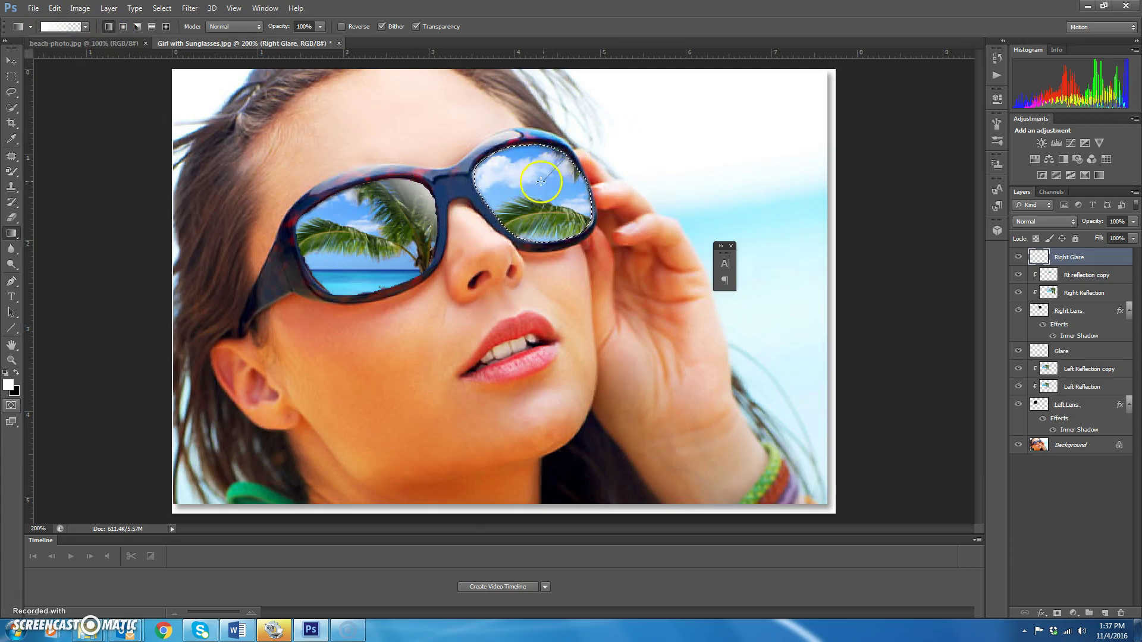
{"action": "left_click_drag", "start_coordinate": [564, 156], "coordinate": [541, 185]}
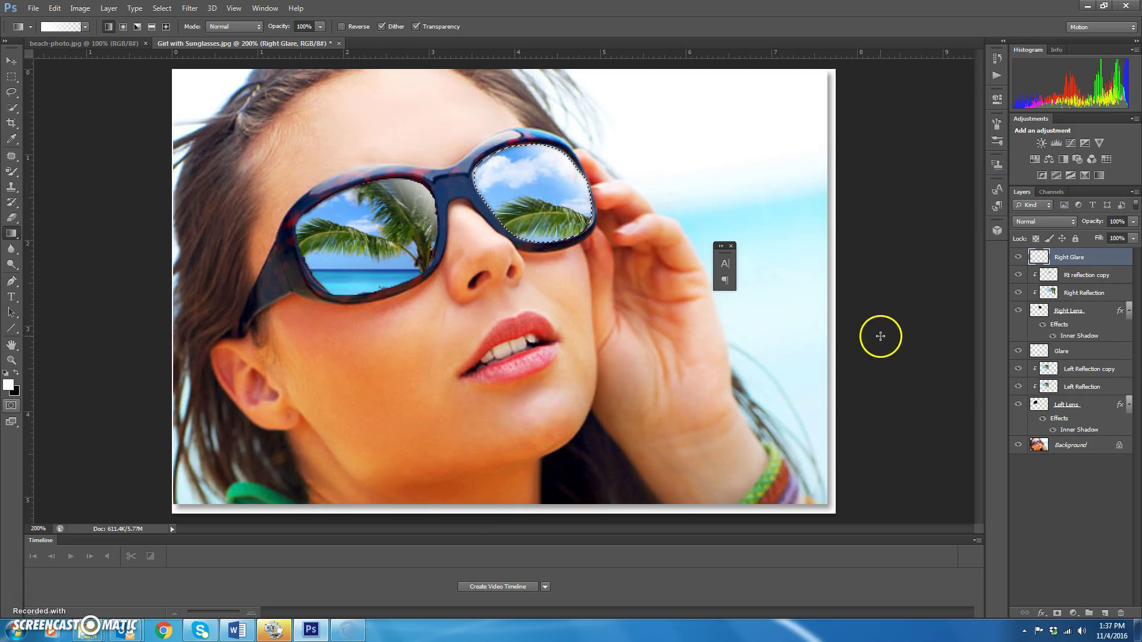
{"action": "key", "text": "ctrl+d"}
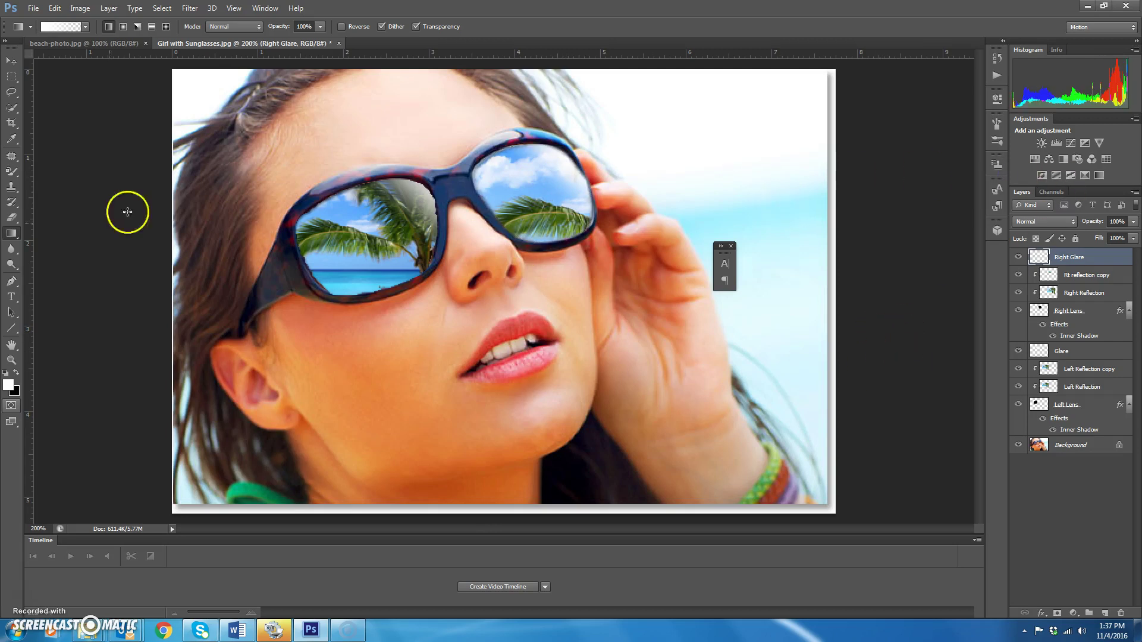
Set the opacity of the left and right reflection layers and their copies together to 39%.
{"action": "double_click", "coordinate": [12, 360]}
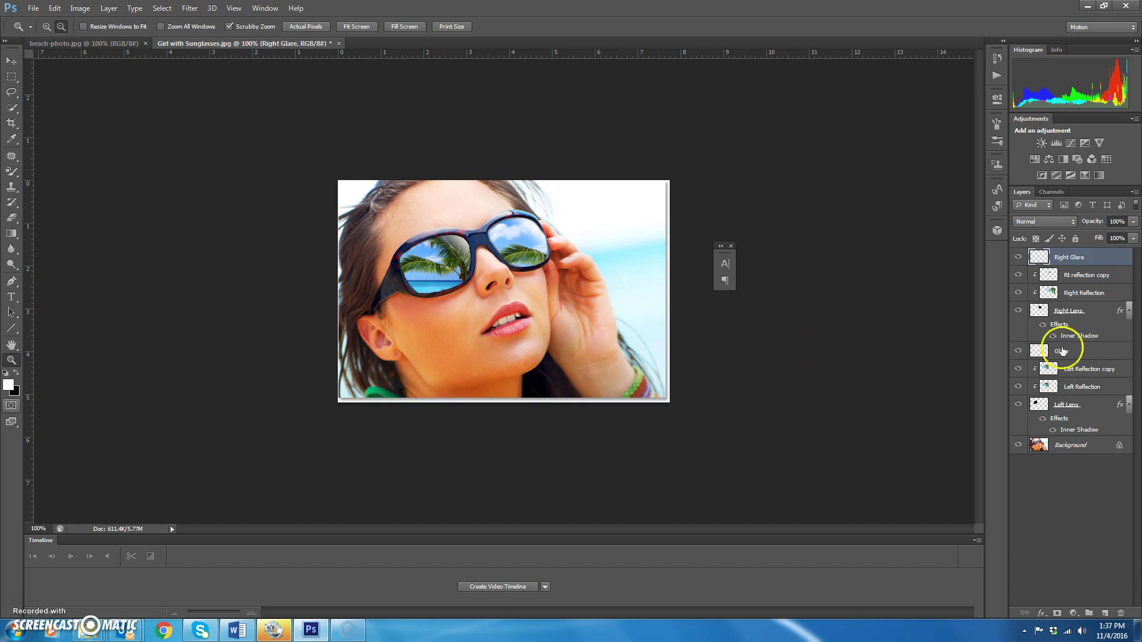
{"action": "left_click", "coordinate": [1097, 386]}
{"action": "left_click", "coordinate": [1119, 371], "text": "ctrl"}
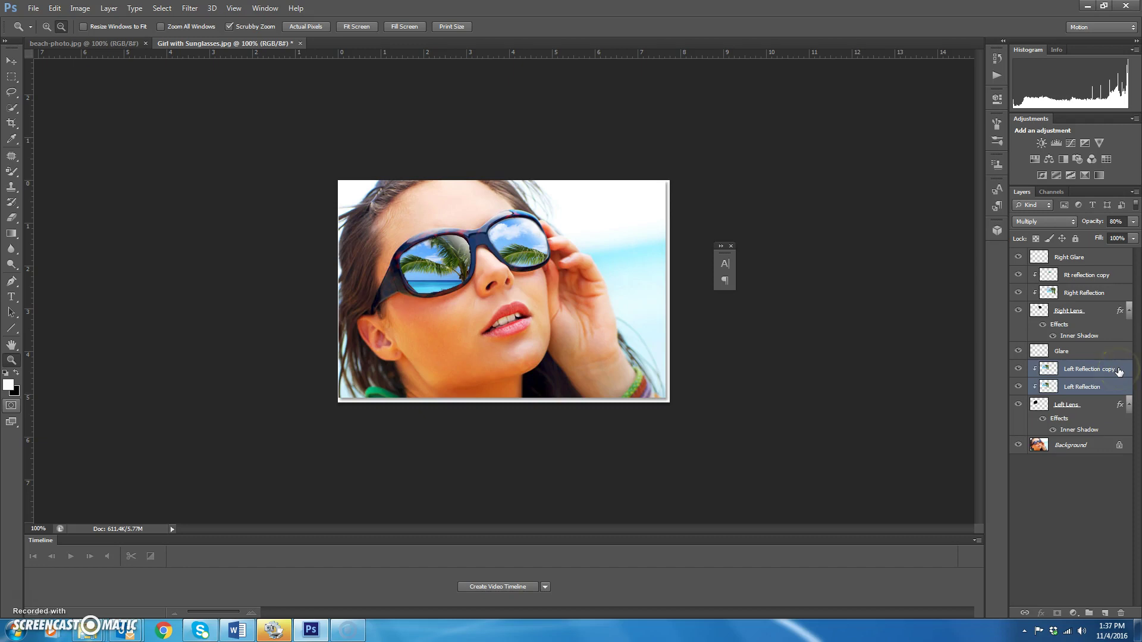
{"action": "left_click", "coordinate": [1120, 292], "text": "ctrl"}
{"action": "left_click", "coordinate": [1119, 277], "text": "ctrl"}
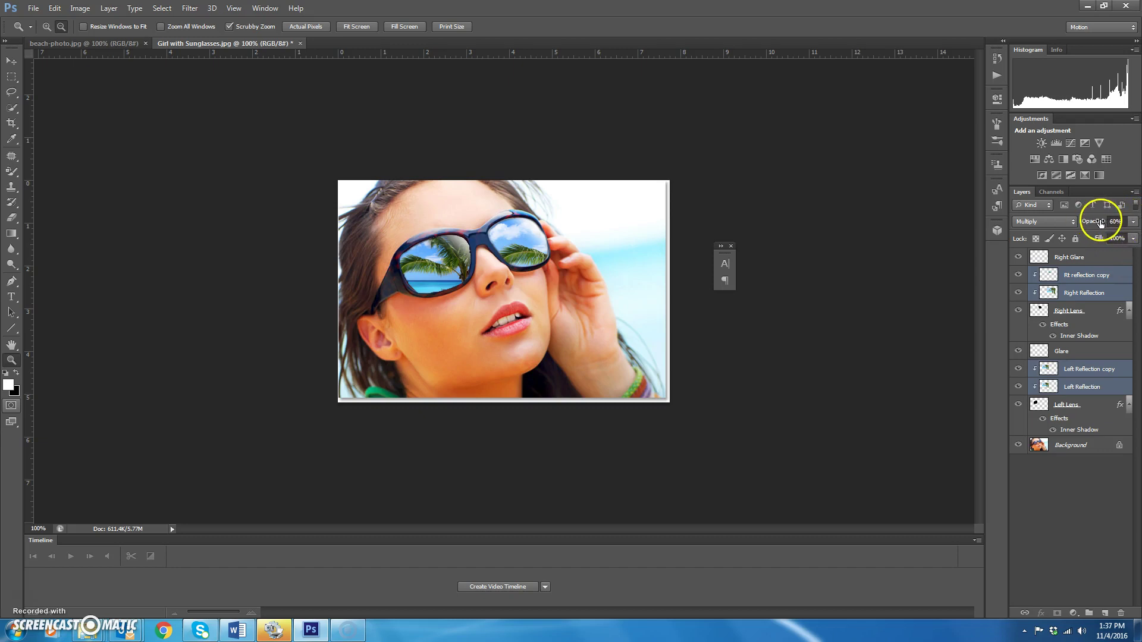
{"action": "left_click_drag", "start_coordinate": [1100, 222], "coordinate": [1087, 222]}
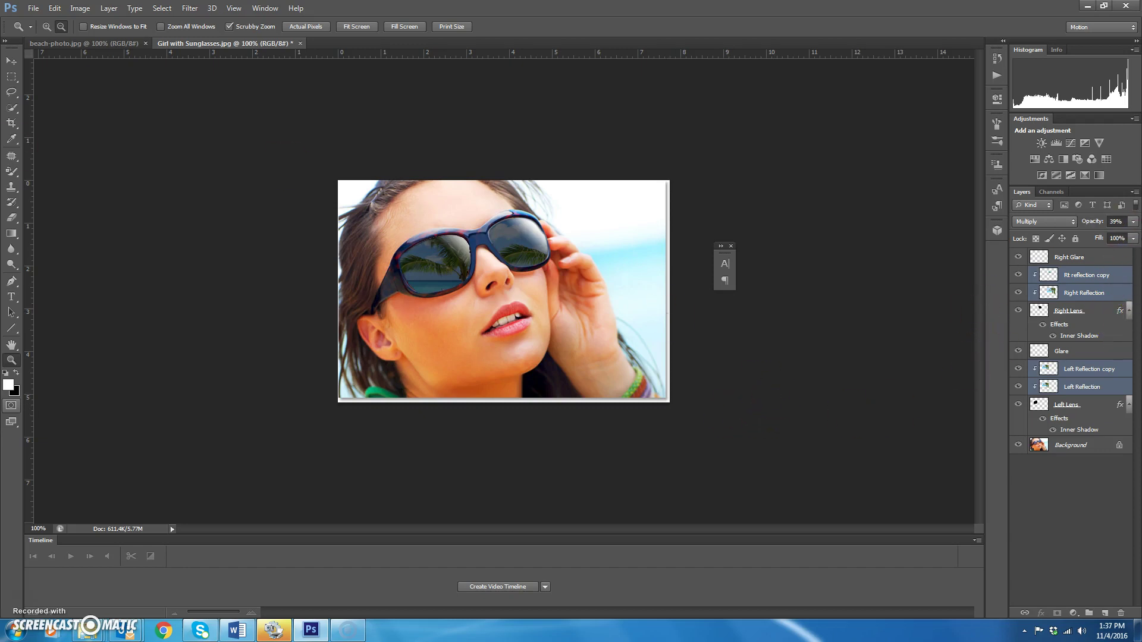
Switch to the Rectangular Marquee tool.
{"action": "left_click", "coordinate": [12, 91]}
{"action": "left_click", "coordinate": [12, 77]}
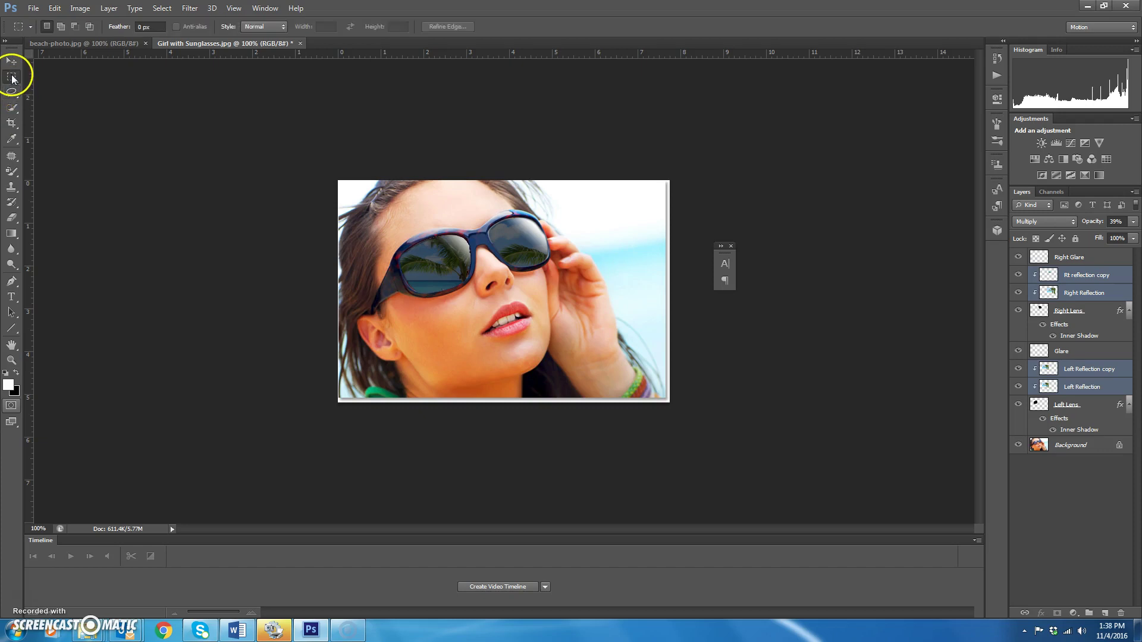